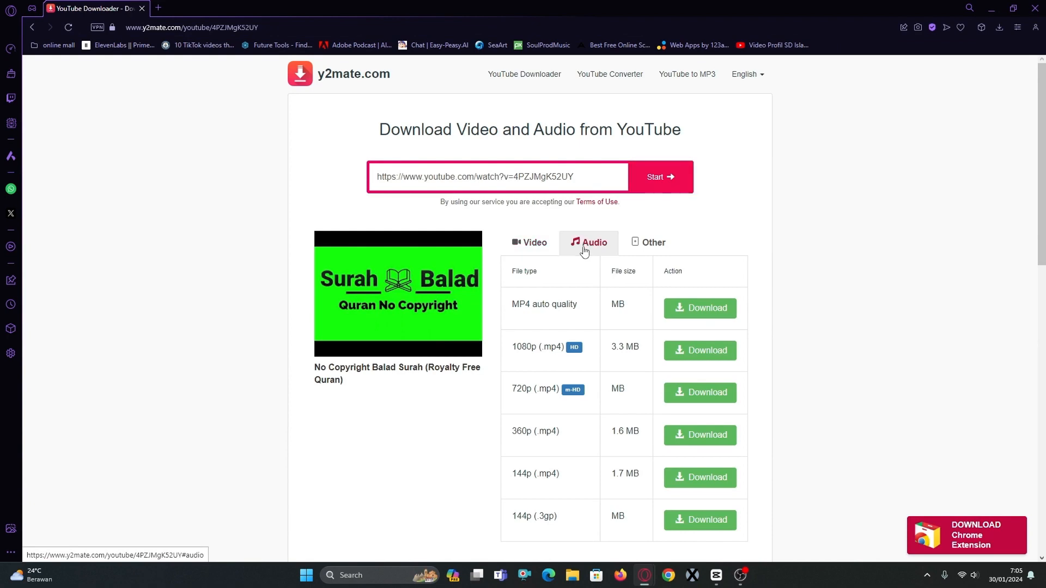
# Download the audio of No Copyright Balad Surah (Royalty Free Quran) as a 128kbps MP3.
pyautogui.click(705, 320)
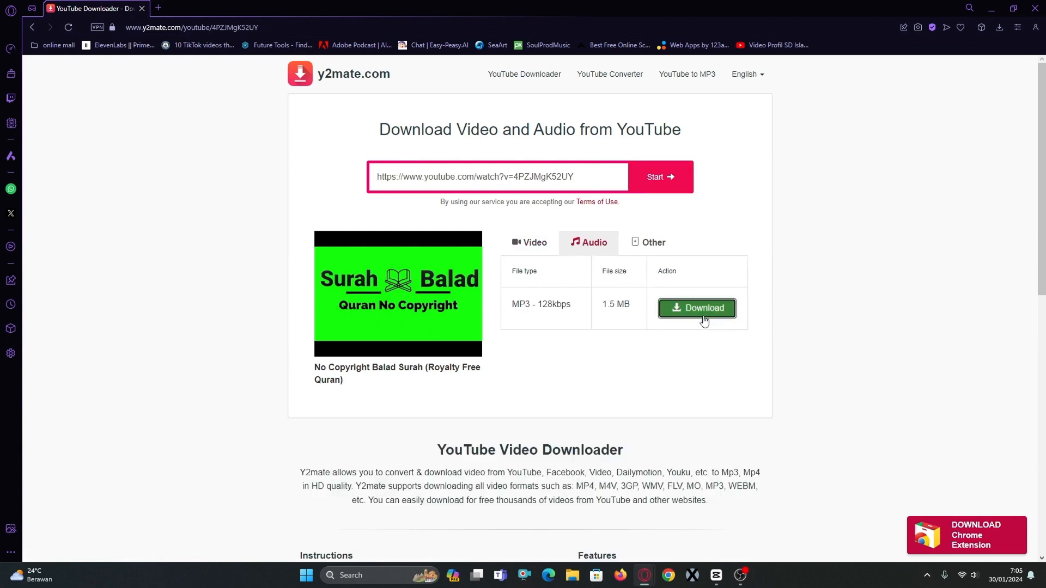
pyautogui.click(536, 122)
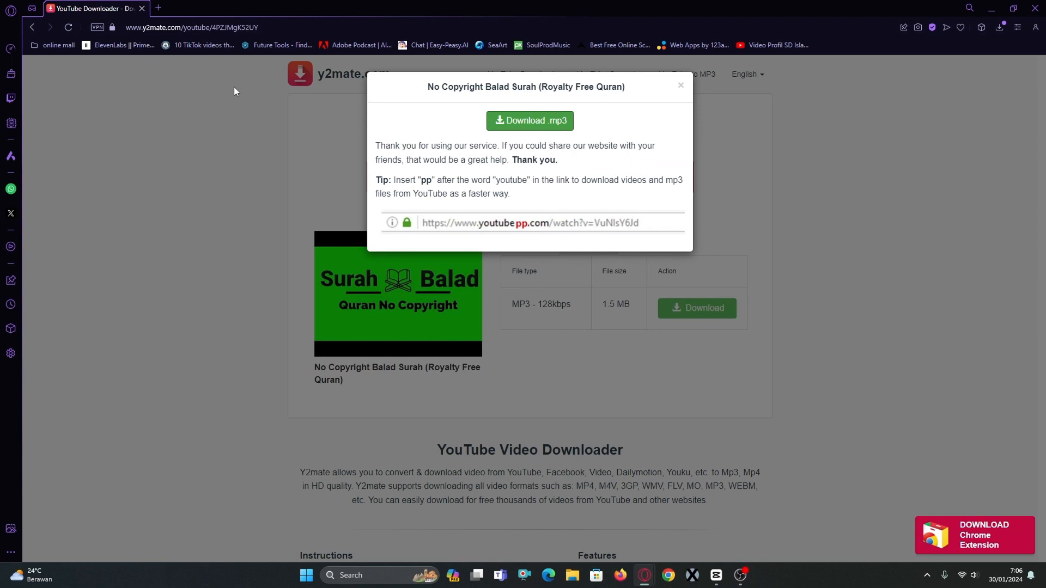
# Open Pexels in a new browser tab and search its free videos for "nature".
pyautogui.click(161, 8)
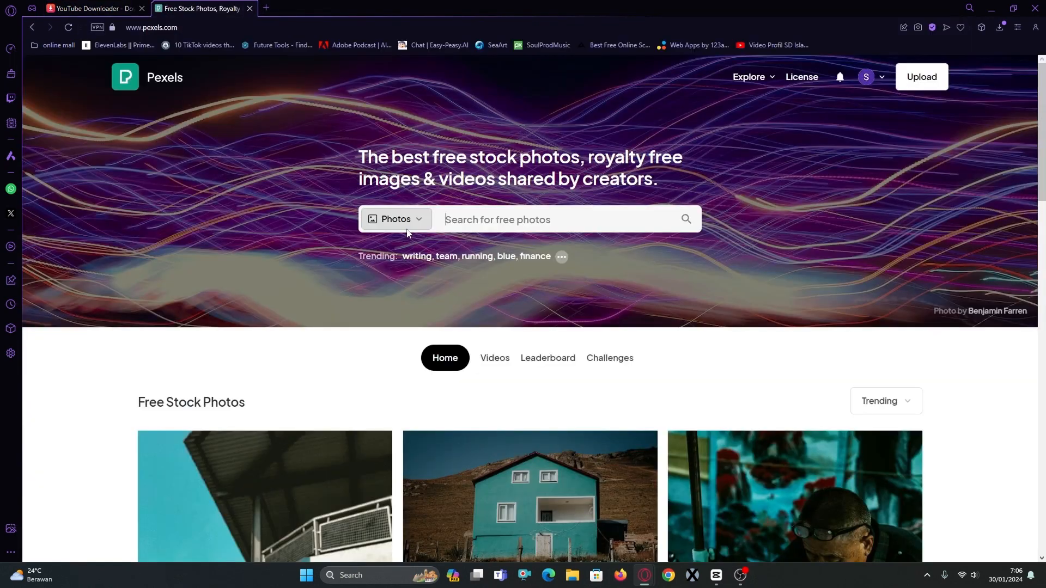
pyautogui.click(409, 231)
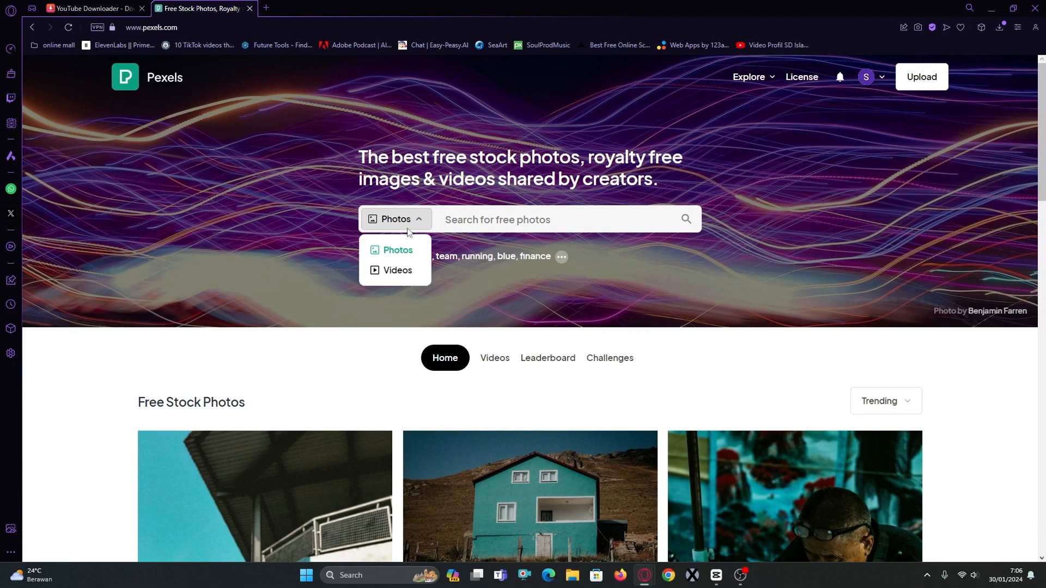
pyautogui.click(402, 274)
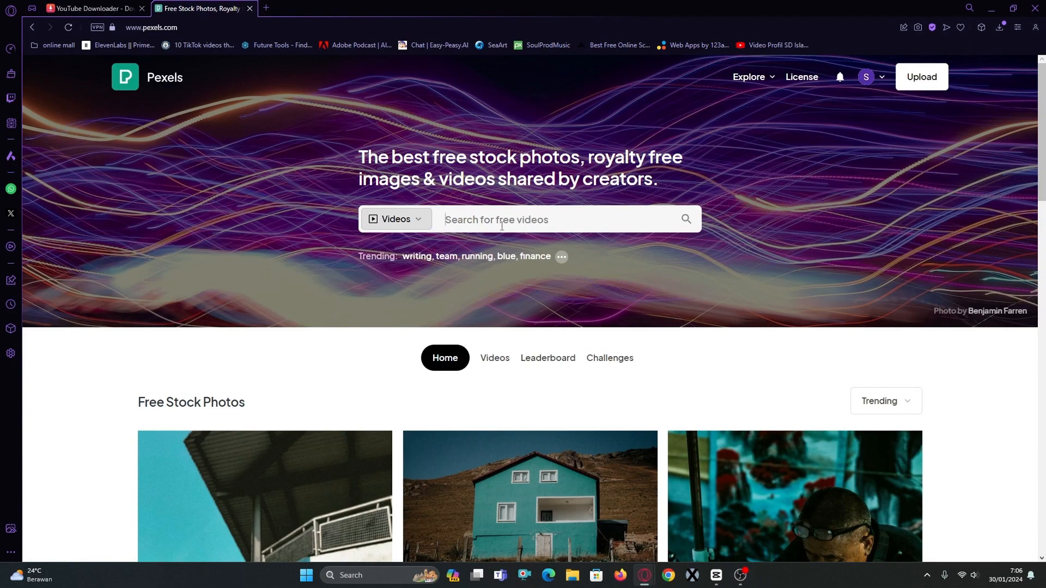
pyautogui.click(502, 226)
pyautogui.write('nature')
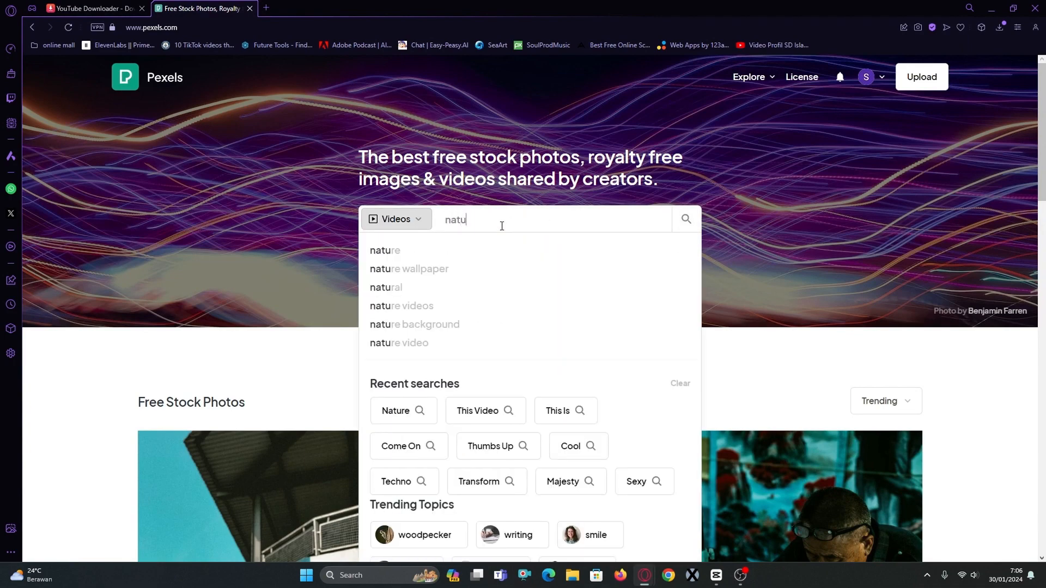
pyautogui.press('Return')
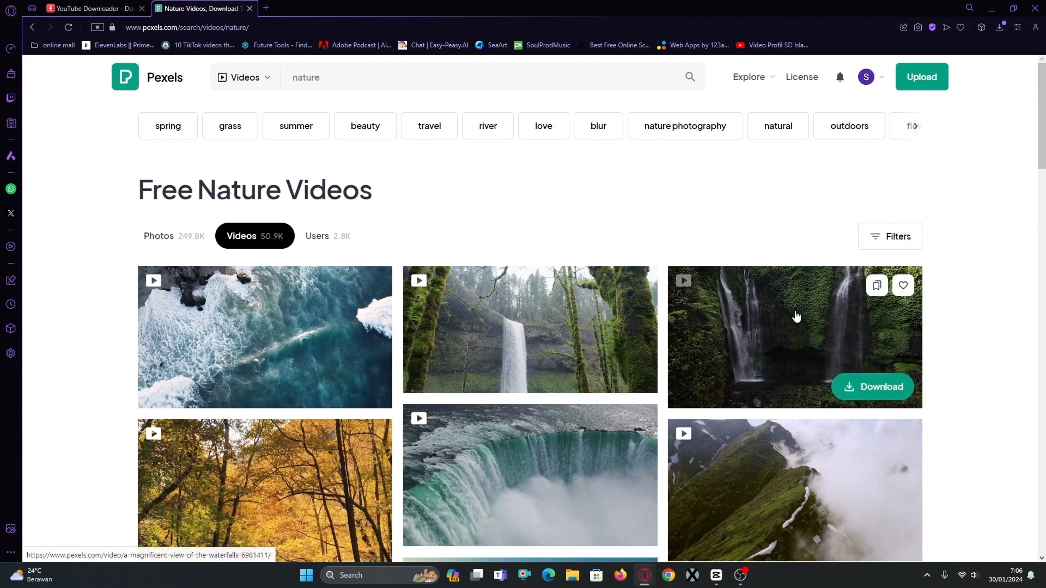
# Open the video A Magnificent View Of The Waterfalls from the nature results and download it for free.
pyautogui.click(761, 387)
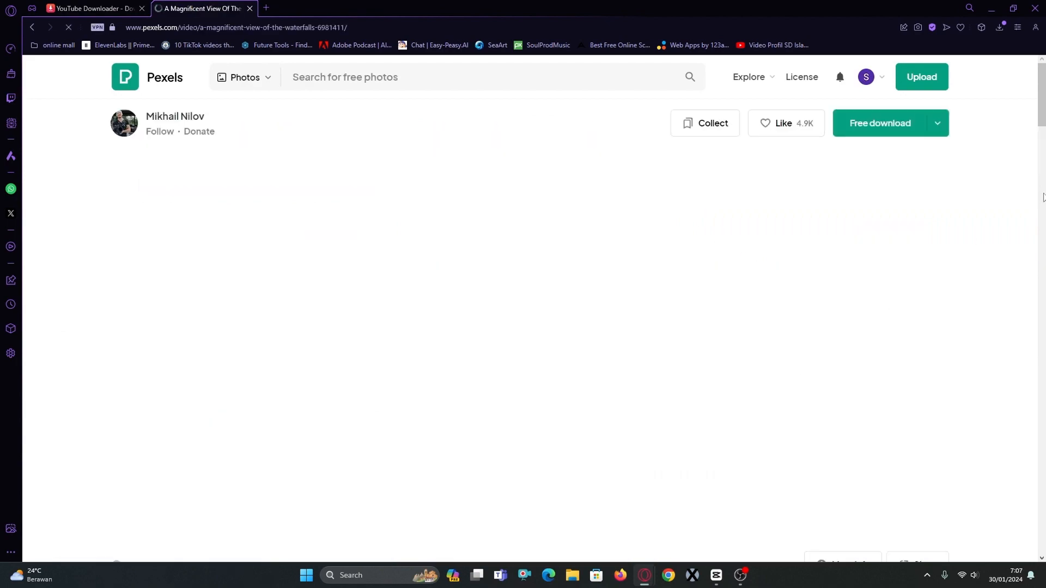
pyautogui.click(868, 121)
pyautogui.click(868, 115)
# Find the video A Picturesque Waterfall by KoolShooters among the similar videos and download it for free.
pyautogui.scroll(-4, 610, 282)
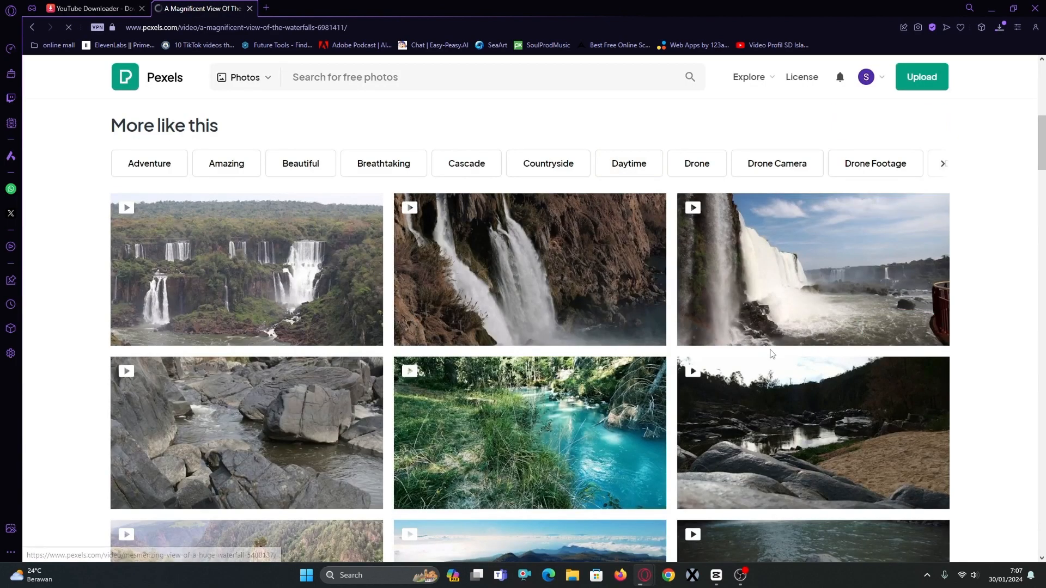
pyautogui.scroll(-4, 419, 348)
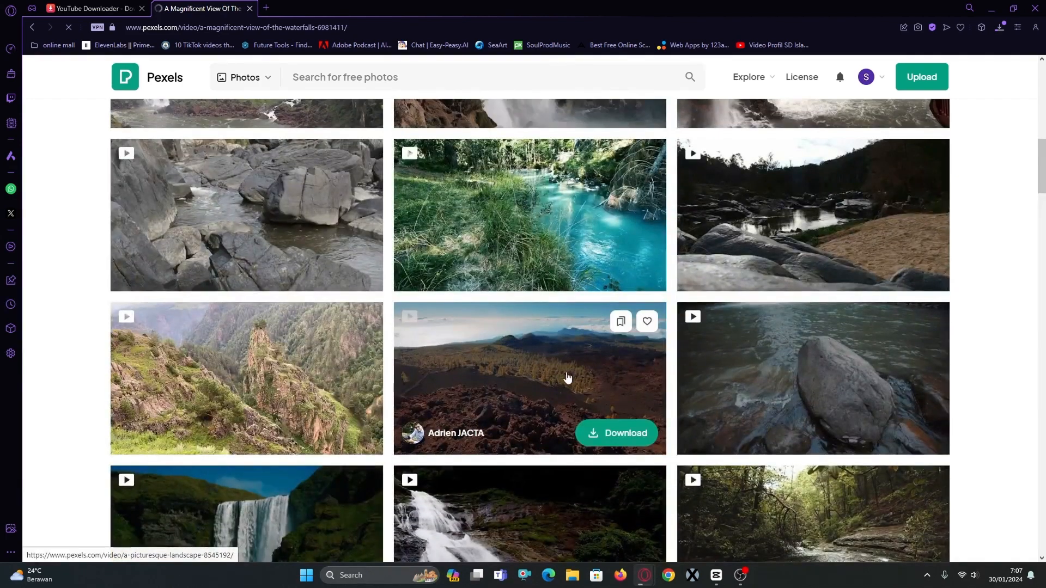
pyautogui.scroll(-3, 476, 423)
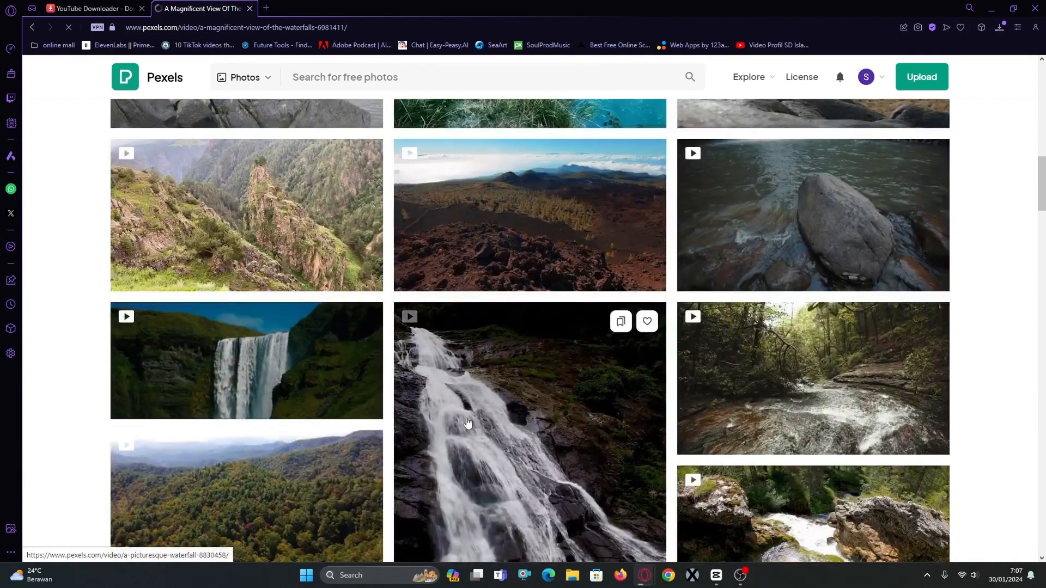
pyautogui.click(255, 383)
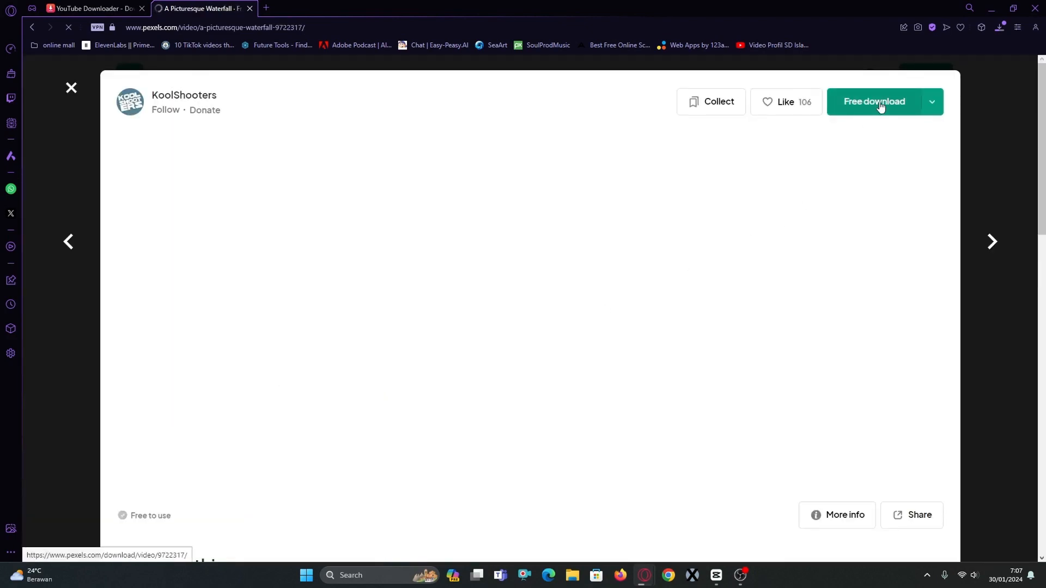
pyautogui.click(875, 113)
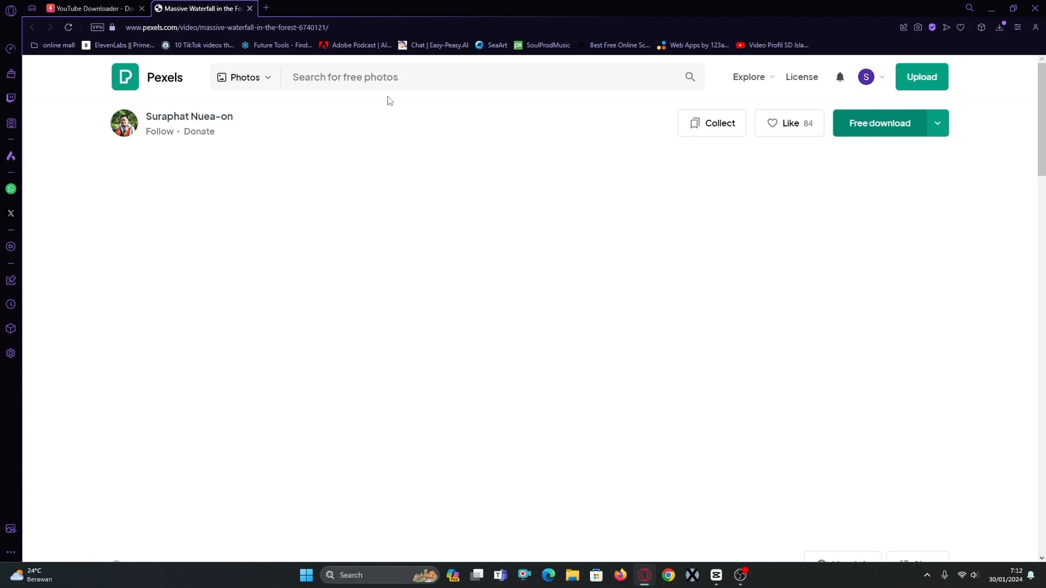
# Open Canva in a new browser tab, search for "presentation" and create a blank presentation.
pyautogui.click(265, 8)
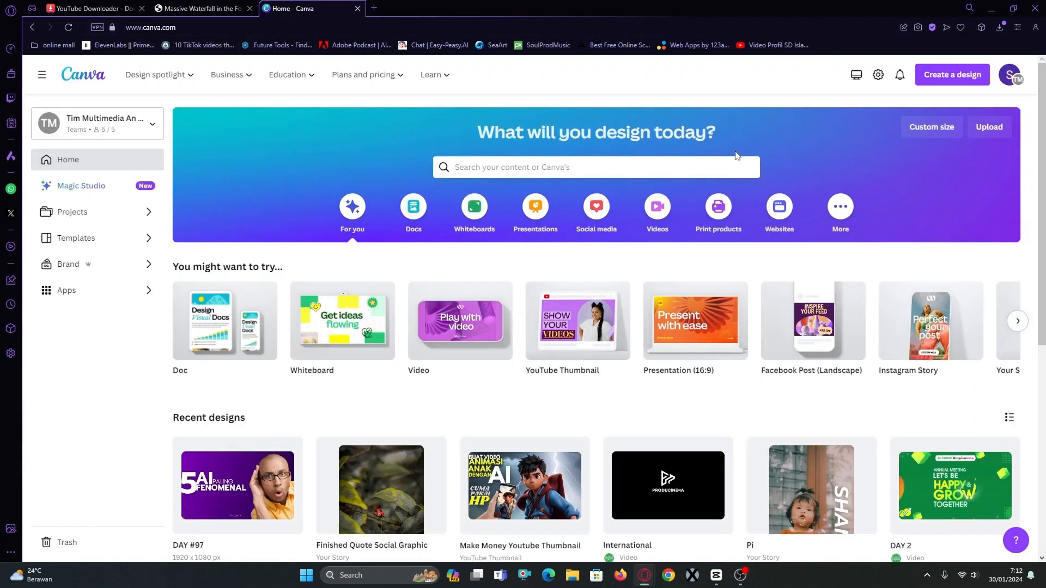
pyautogui.click(735, 162)
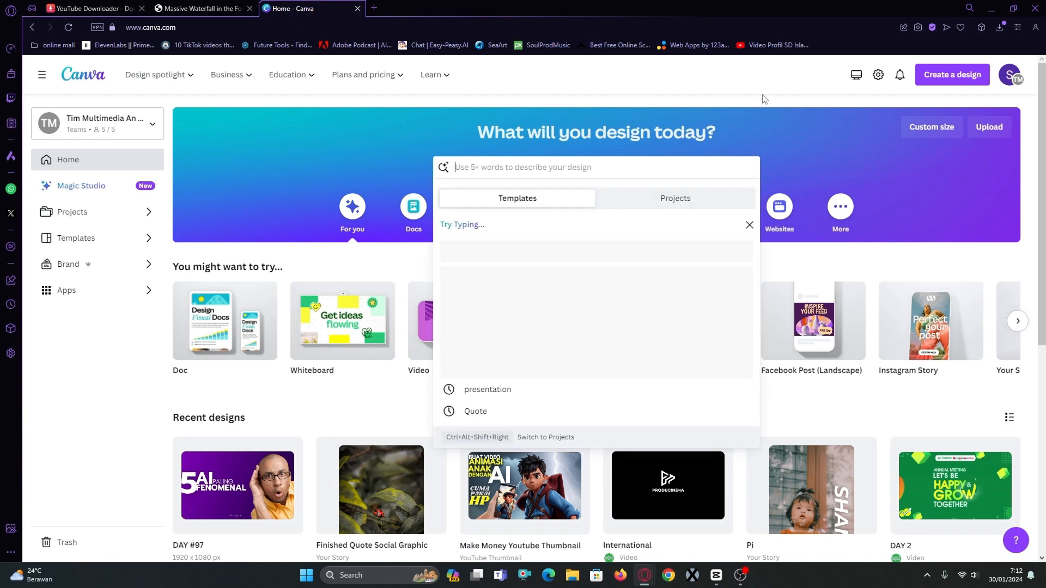
pyautogui.write('presentation')
pyautogui.press('Return')
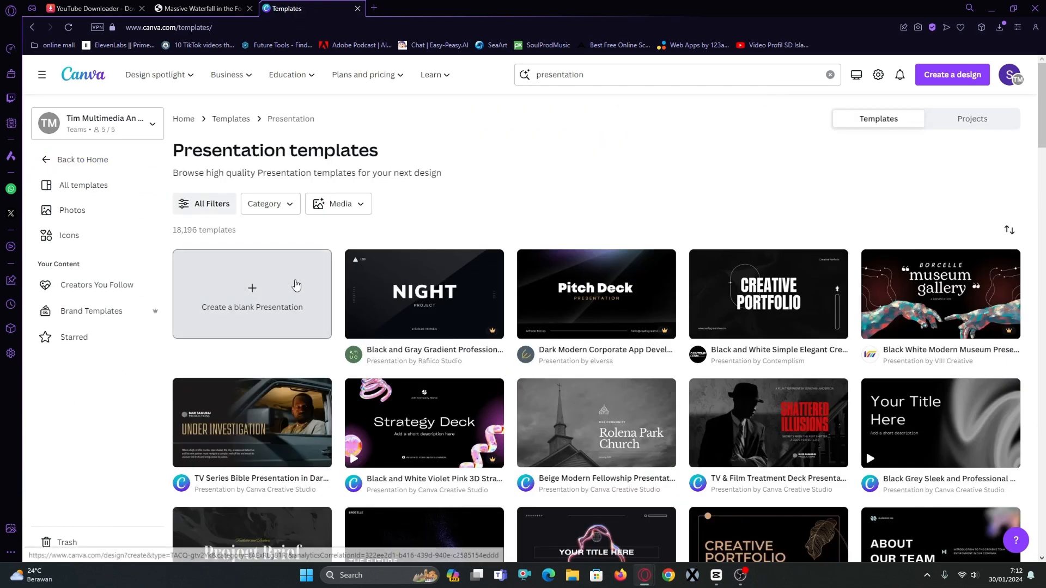
pyautogui.click(296, 287)
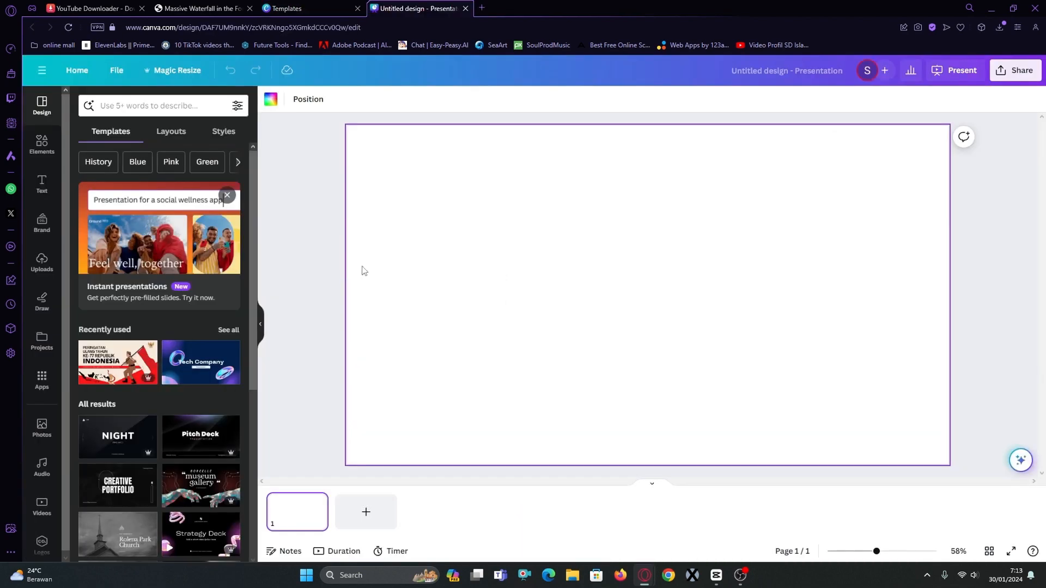
# Open litequran.net in a new browser tab, go to Surat Al Balad and copy the Arabic Bismillah line above verse 1.
pyautogui.click(487, 9)
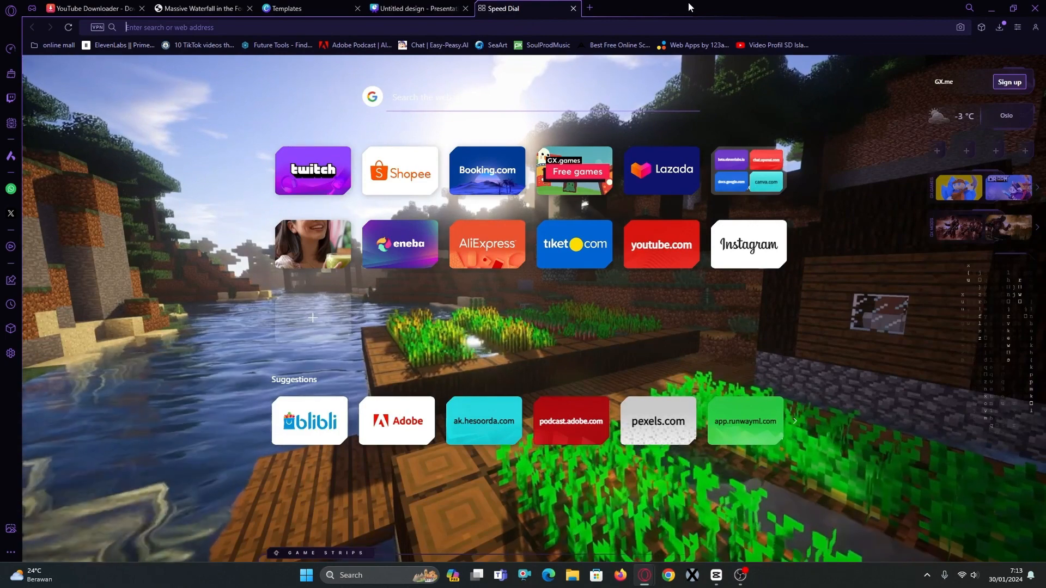
pyautogui.write('qurn')
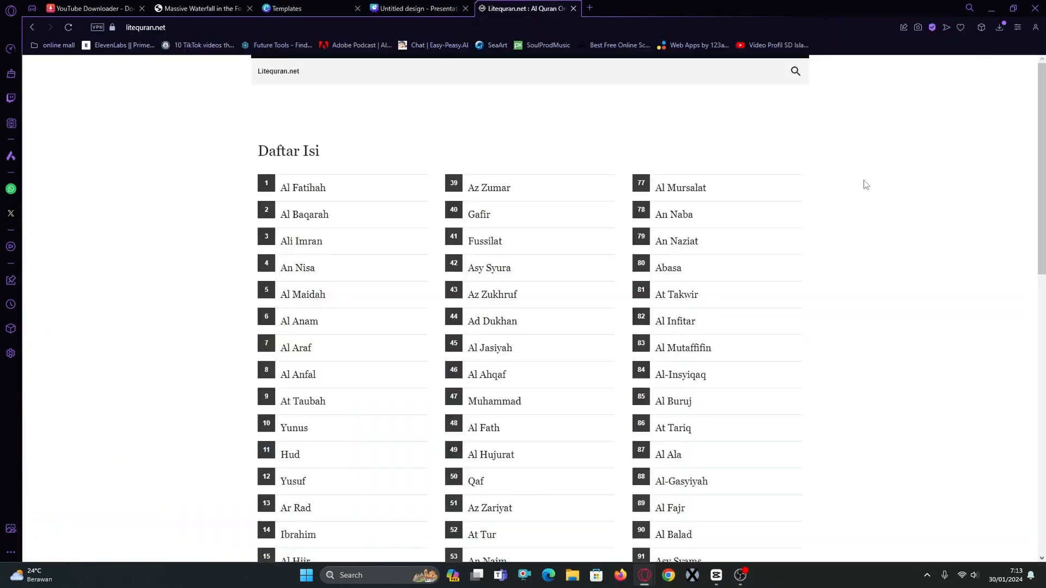
pyautogui.scroll(-5, 863, 235)
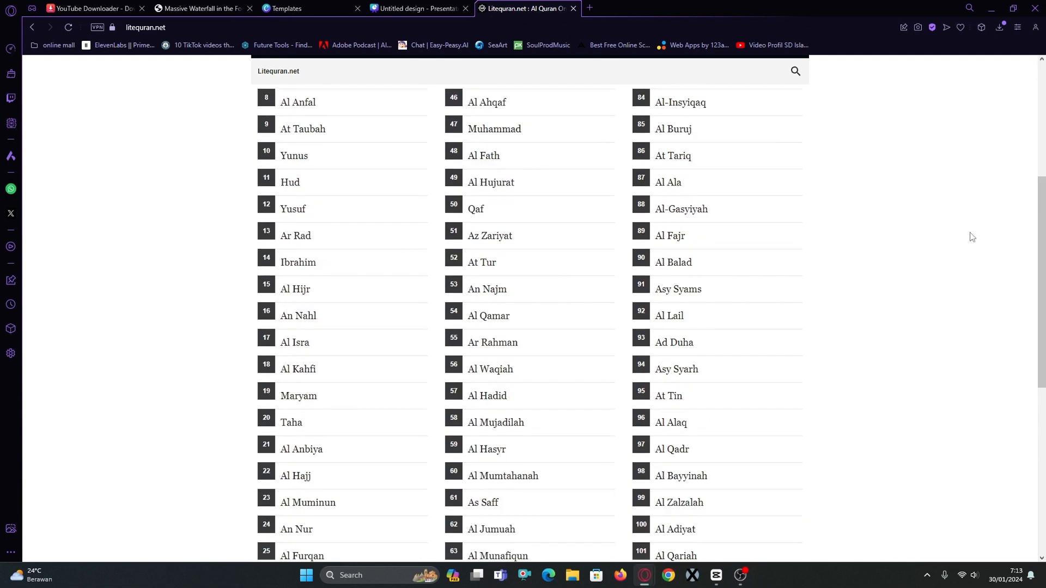
pyautogui.click(675, 262)
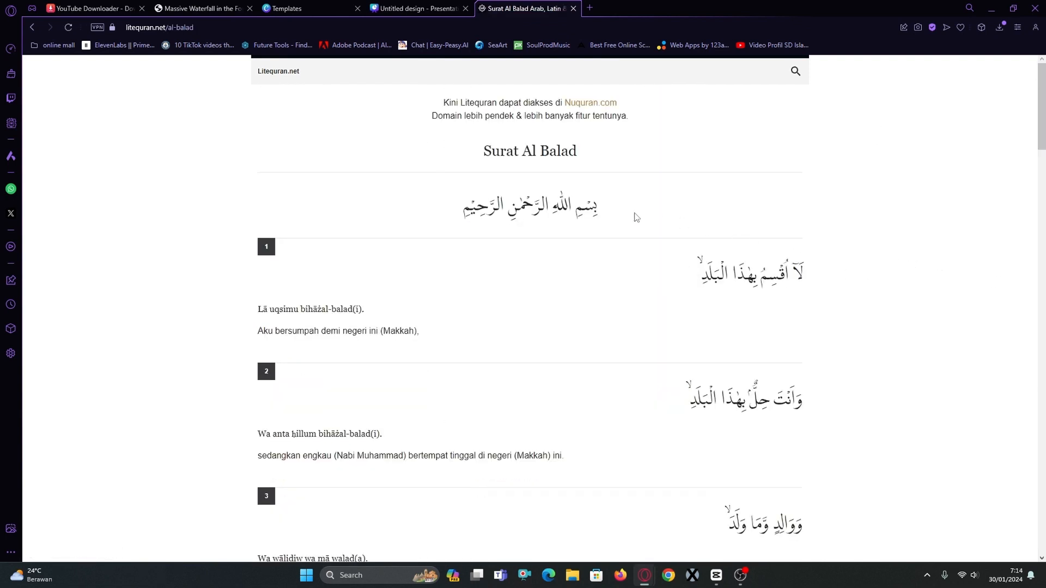
pyautogui.moveTo(604, 211); pyautogui.dragTo(464, 207)
pyautogui.hotkey('ctrl', 'c')
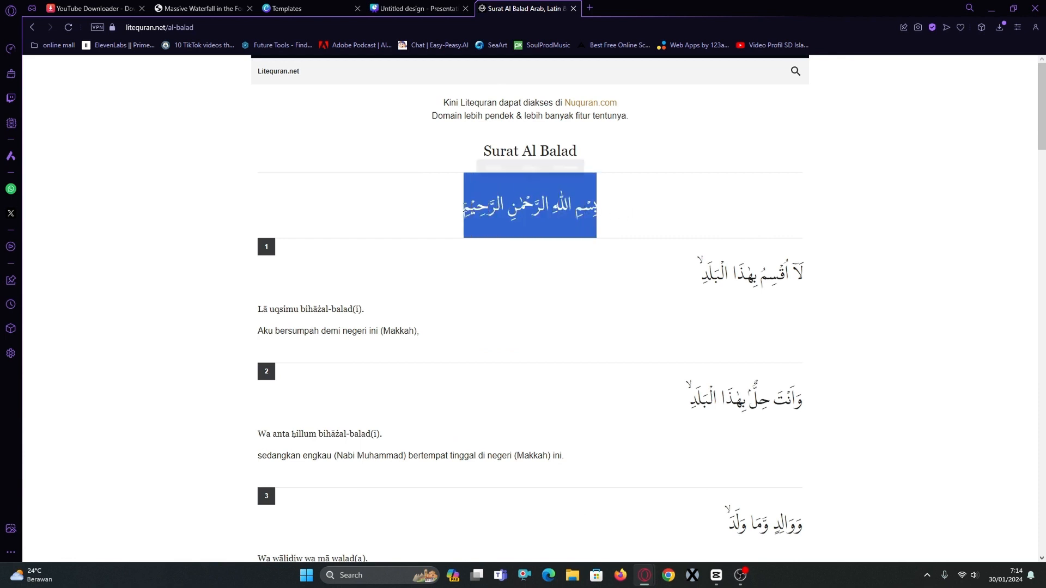
# Switch back to the Canva design, add a subheading containing the copied Arabic Bismillah and widen its box to fit one line.
pyautogui.hotkey('ctrl', 'shift', 'Tab')
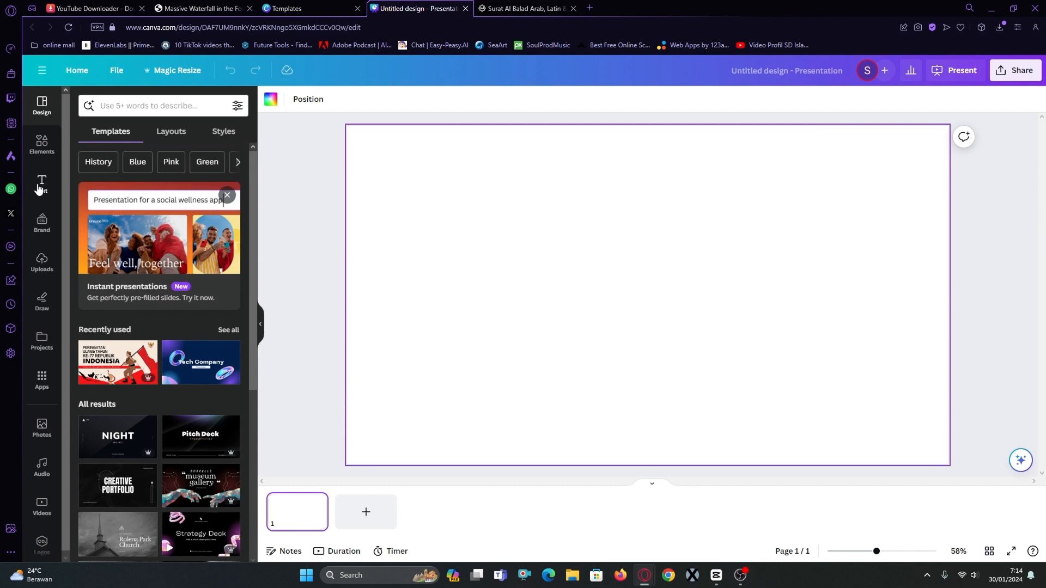
pyautogui.click(39, 185)
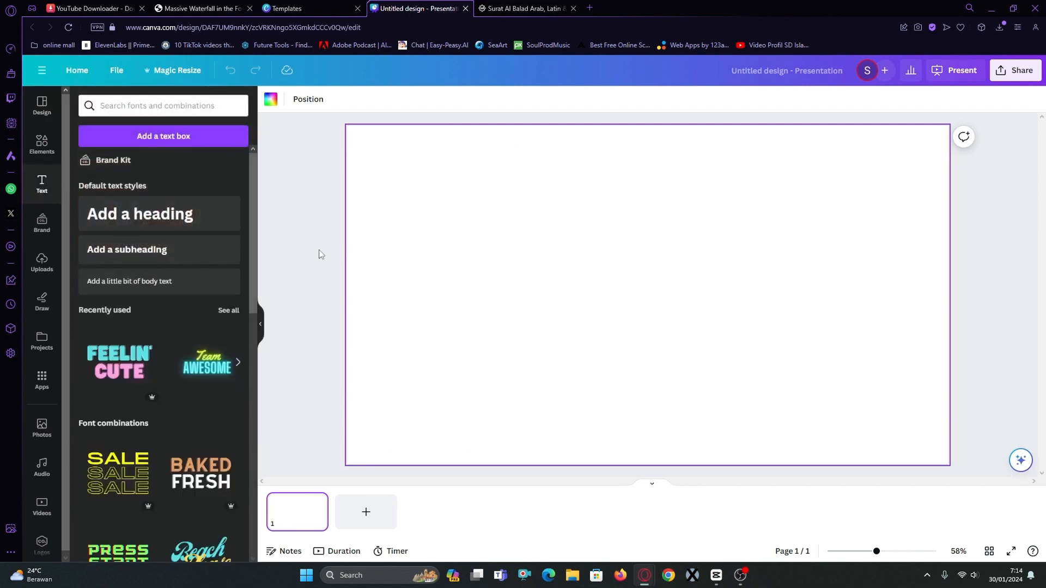
pyautogui.click(163, 253)
pyautogui.click(660, 300)
pyautogui.hotkey('ctrl', 'a')
pyautogui.hotkey('ctrl', 'v')
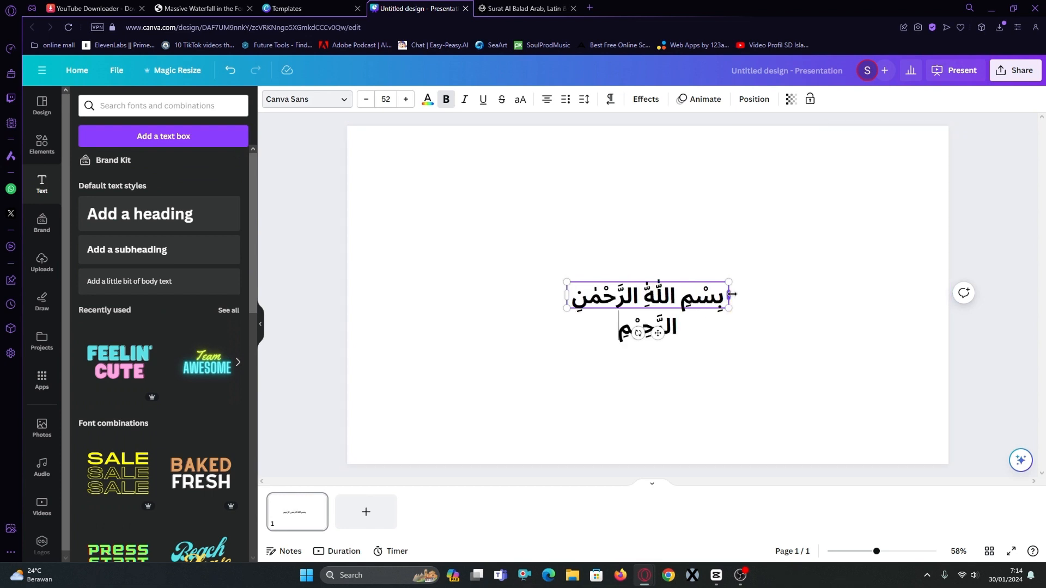
pyautogui.moveTo(731, 294); pyautogui.dragTo(810, 294)
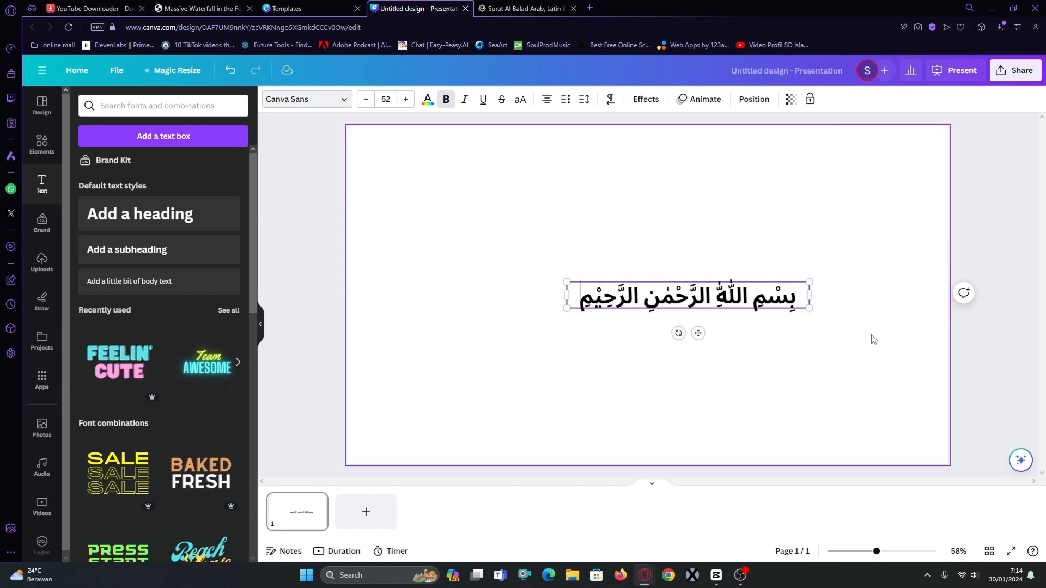
# Try several fonts from the Arabic font search on the Bismillah text and apply Amiri.
pyautogui.click(349, 100)
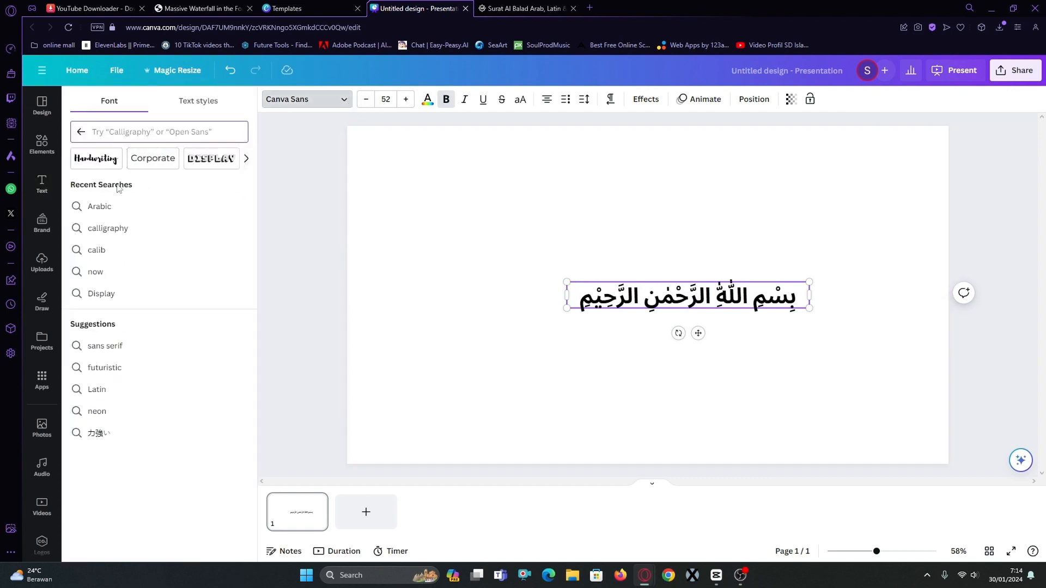
pyautogui.click(109, 206)
pyautogui.click(109, 206)
pyautogui.click(139, 229)
pyautogui.click(143, 249)
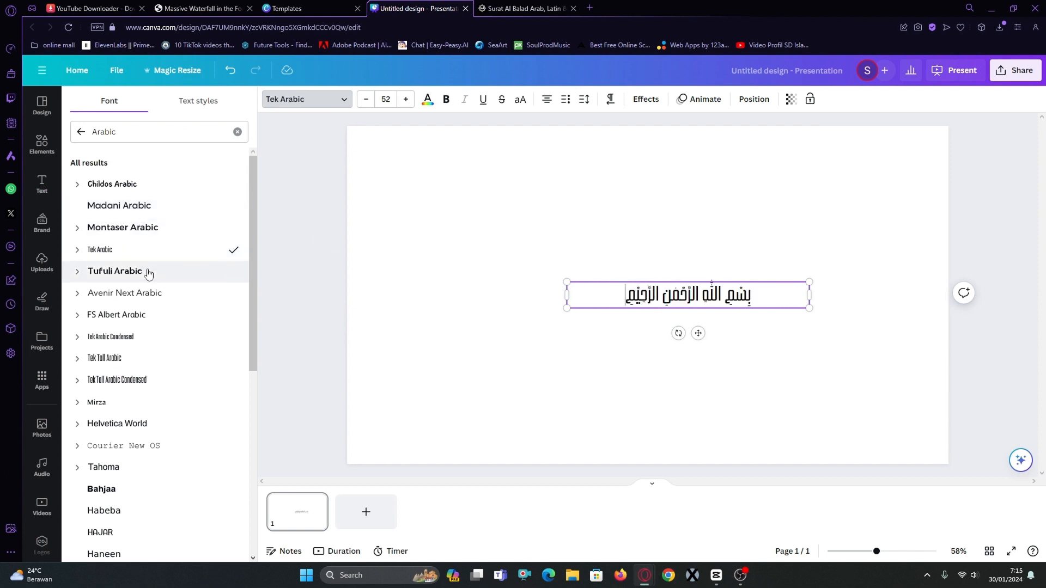
pyautogui.click(148, 273)
pyautogui.scroll(-5, 136, 294)
pyautogui.click(109, 289)
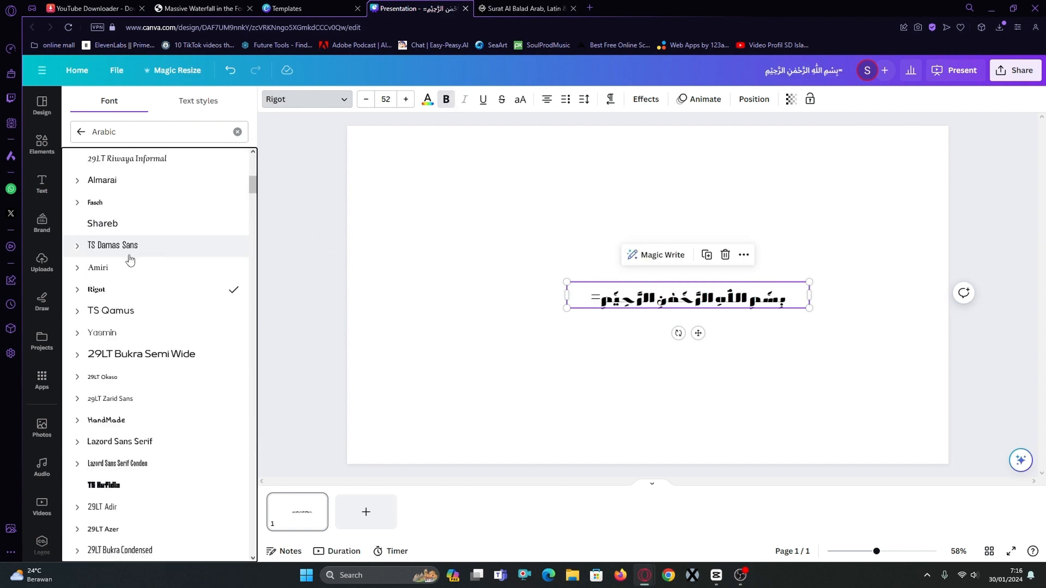
pyautogui.click(136, 273)
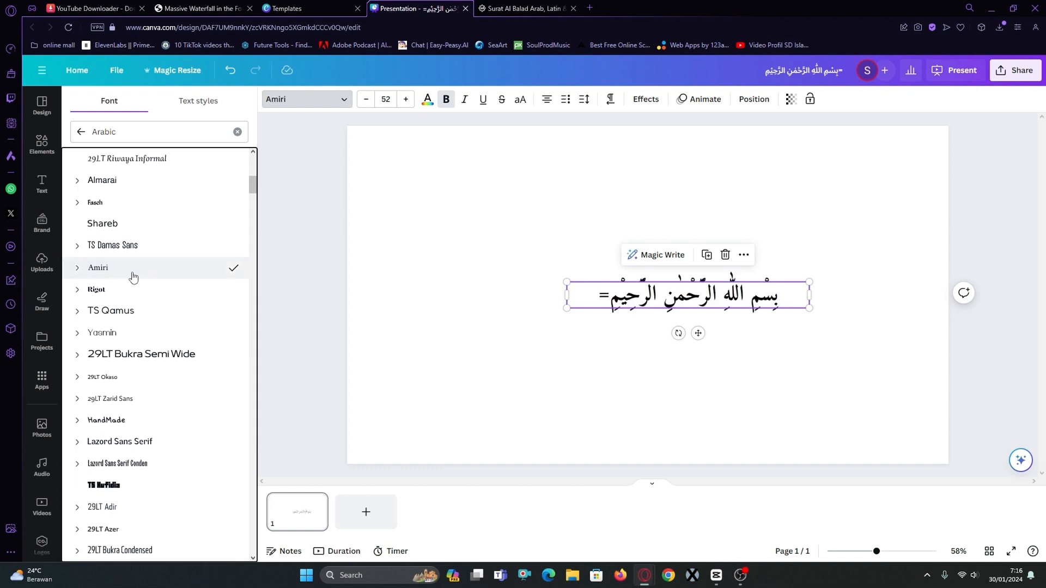
# Remove the stray "=" from the Arabic text and move the text to the horizontally centred lower part of the page.
pyautogui.click(635, 285)
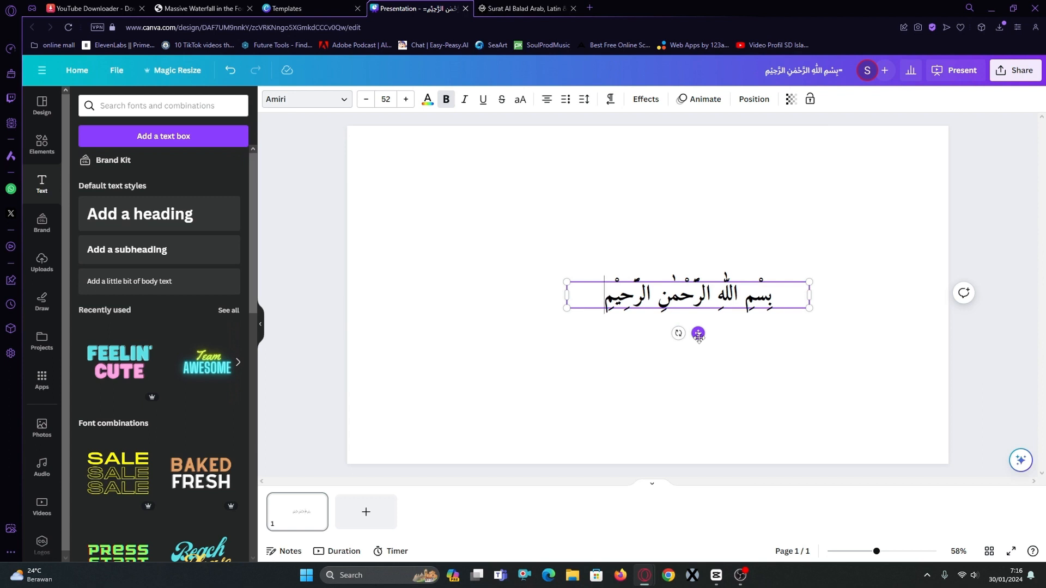
pyautogui.moveTo(698, 334); pyautogui.dragTo(658, 413)
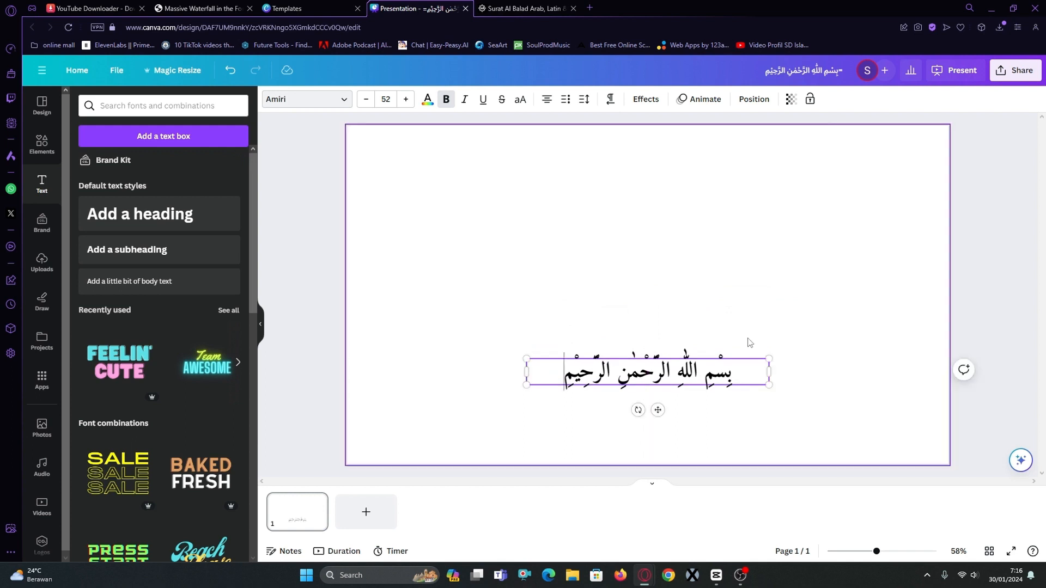
pyautogui.click(782, 338)
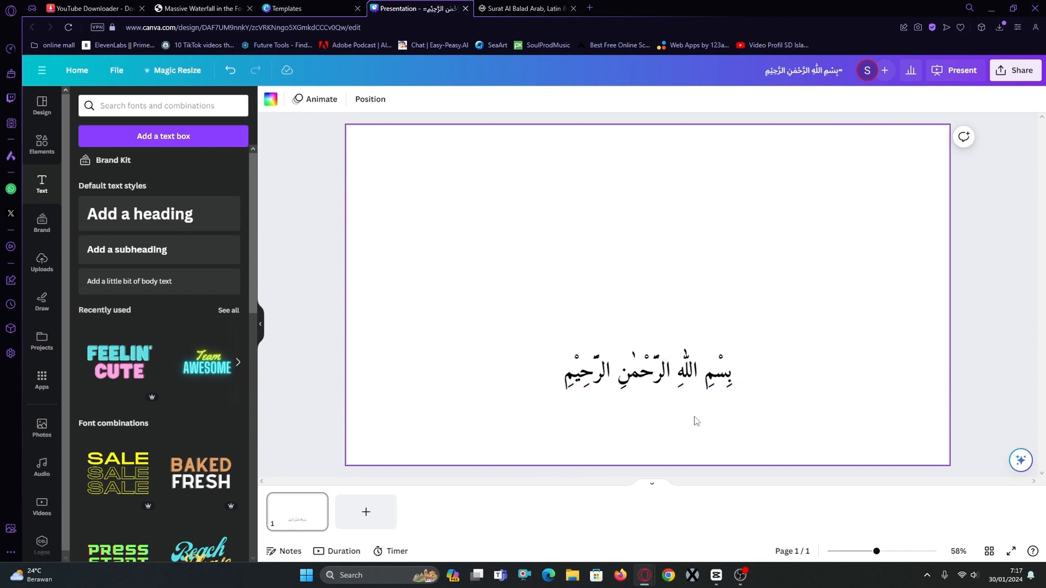
# Add a subheading below the Arabic line with the translation "Dengan menyebut nama Allah yang Maha Pengasih lagi Maha Penyayang".
pyautogui.click(159, 256)
pyautogui.moveTo(657, 305); pyautogui.dragTo(660, 441)
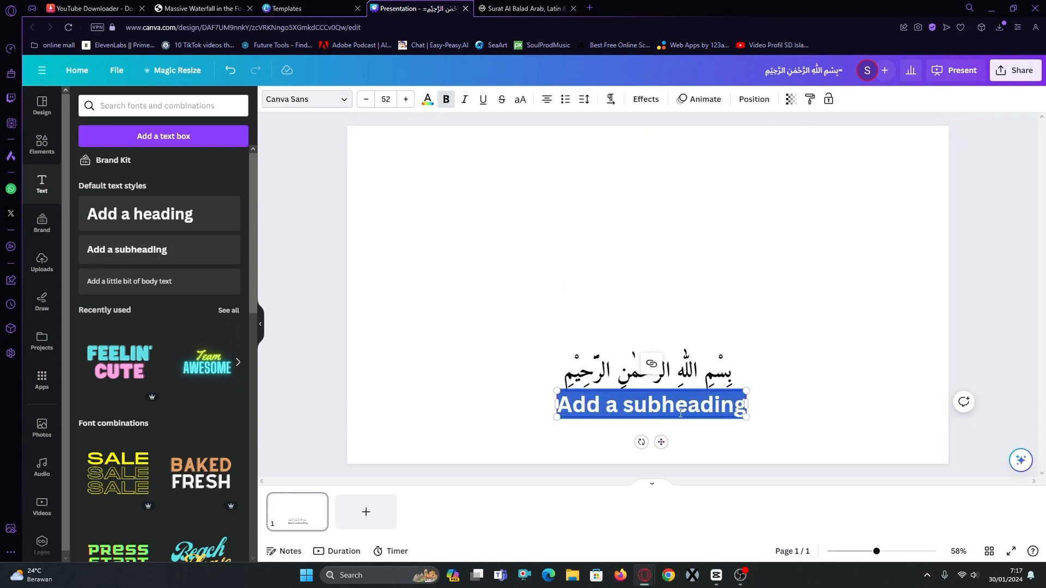
pyautogui.write('Dengan menyebut nama Allah yang Maha Pengasih lagi Maha Penyayang')
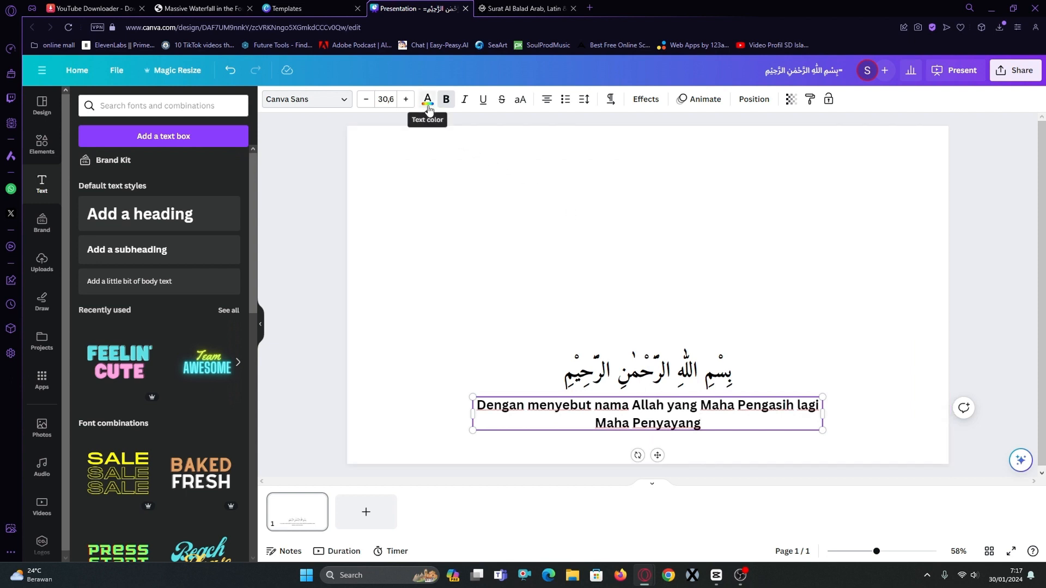
# Set the page background to black (#000000) and colour both the Arabic line and its translation white.
pyautogui.click(549, 234)
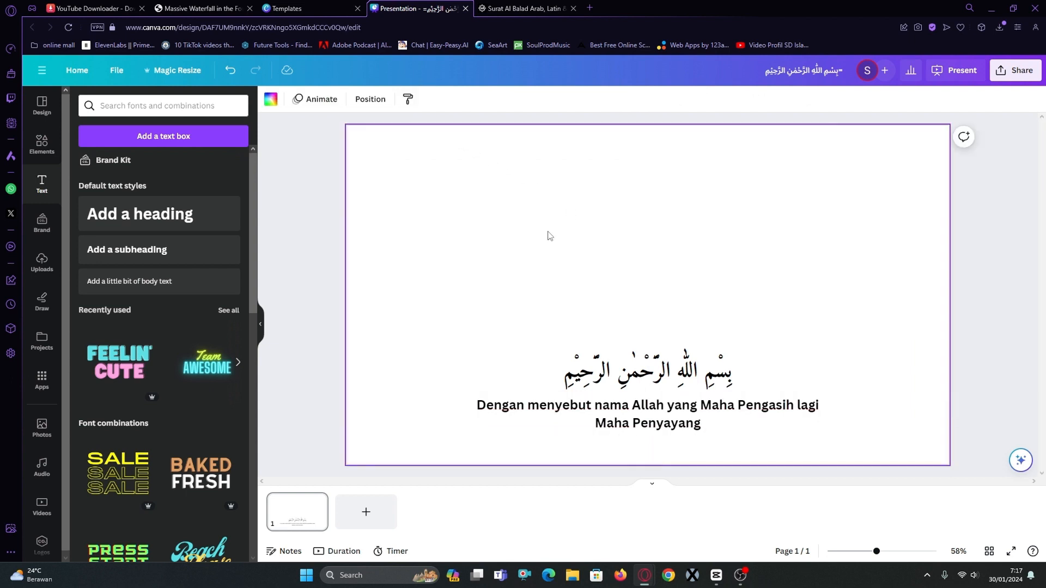
pyautogui.click(272, 101)
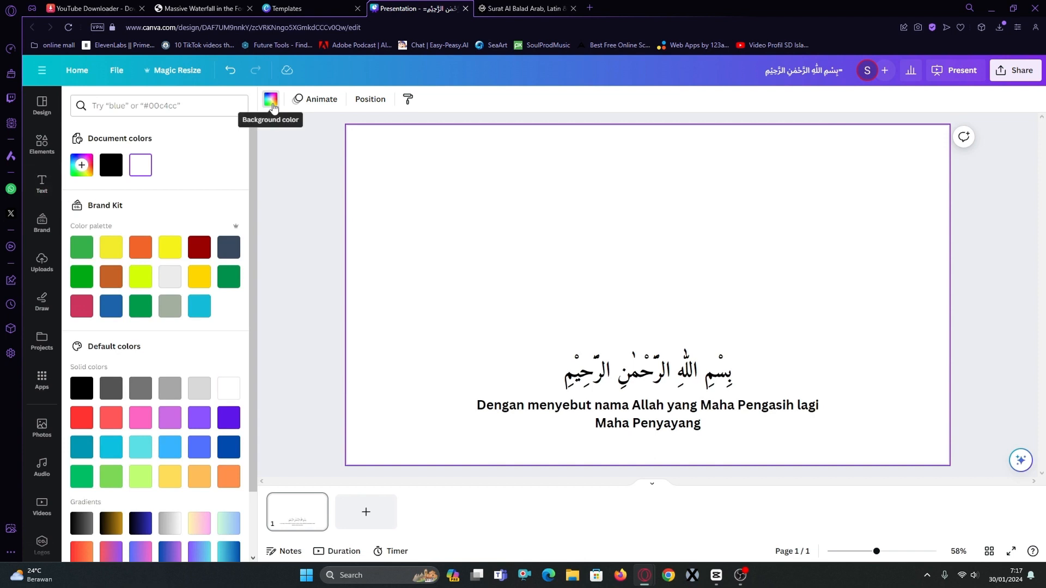
pyautogui.click(112, 165)
pyautogui.moveTo(623, 454); pyautogui.dragTo(624, 455)
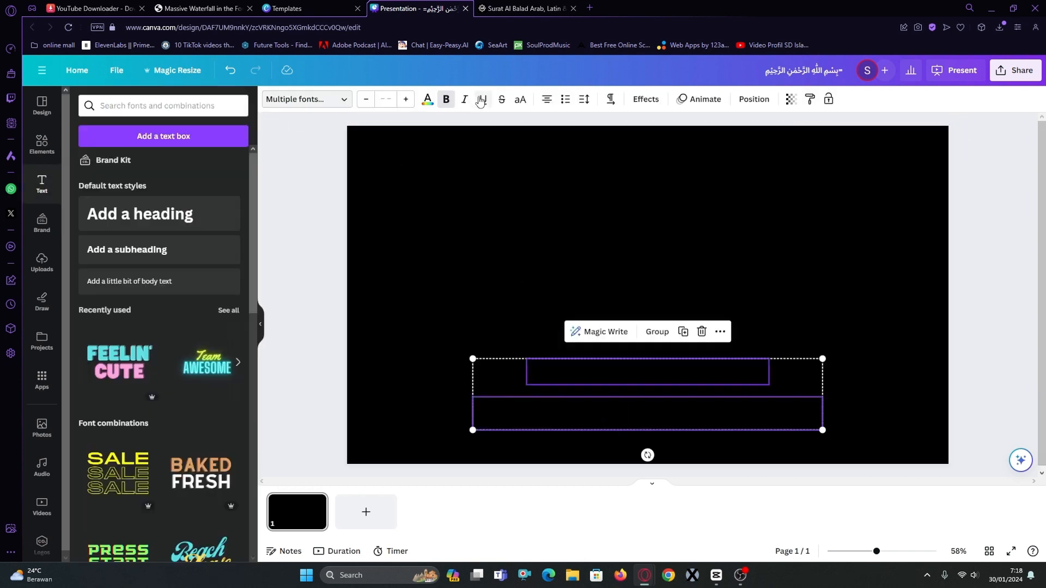
pyautogui.click(428, 99)
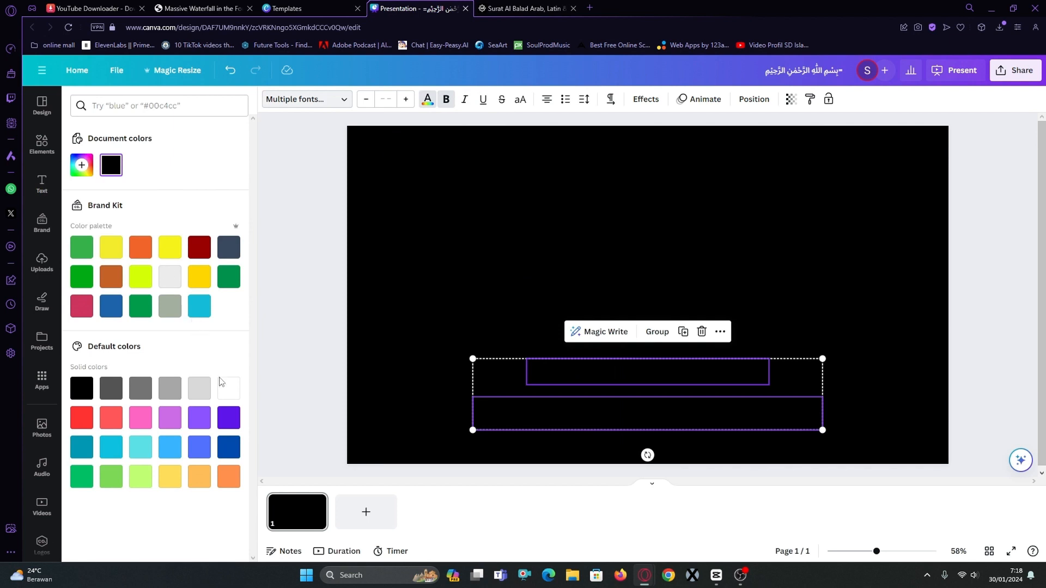
pyautogui.click(230, 392)
pyautogui.click(669, 444)
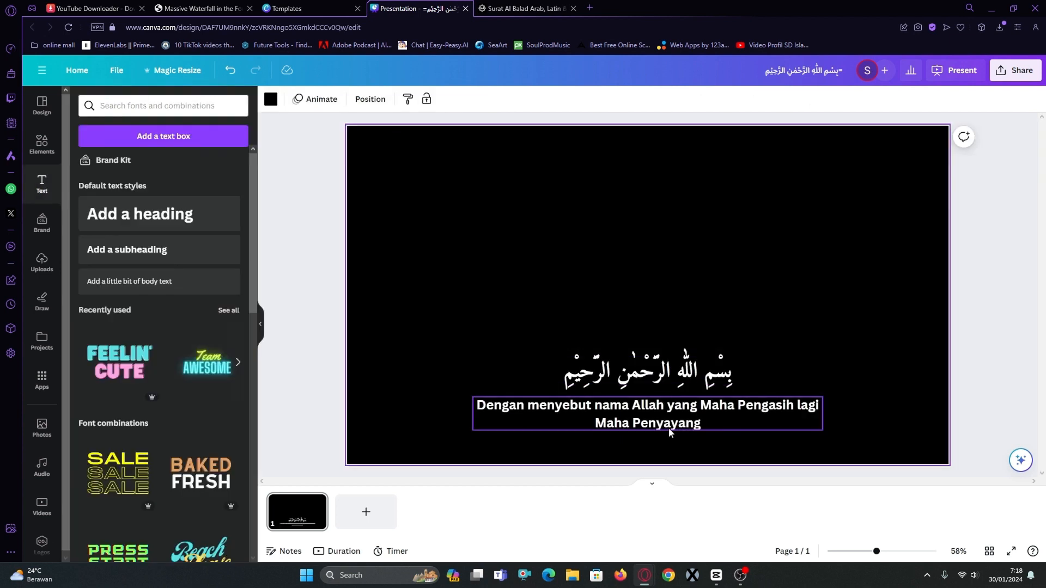
# Change the font of the Indonesian translation below the Bismillah to Amiri.
pyautogui.click(668, 427)
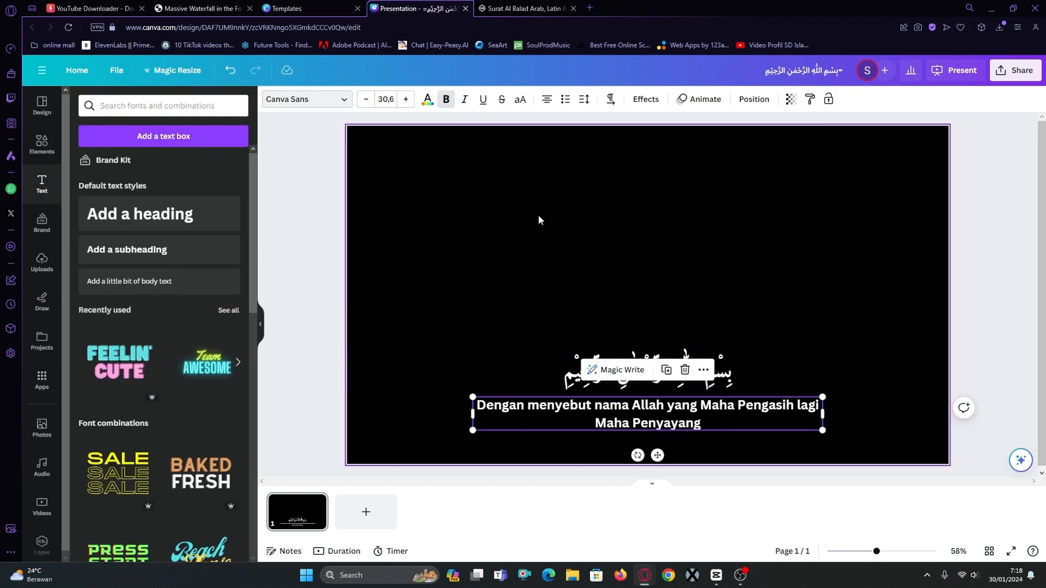
pyautogui.click(342, 103)
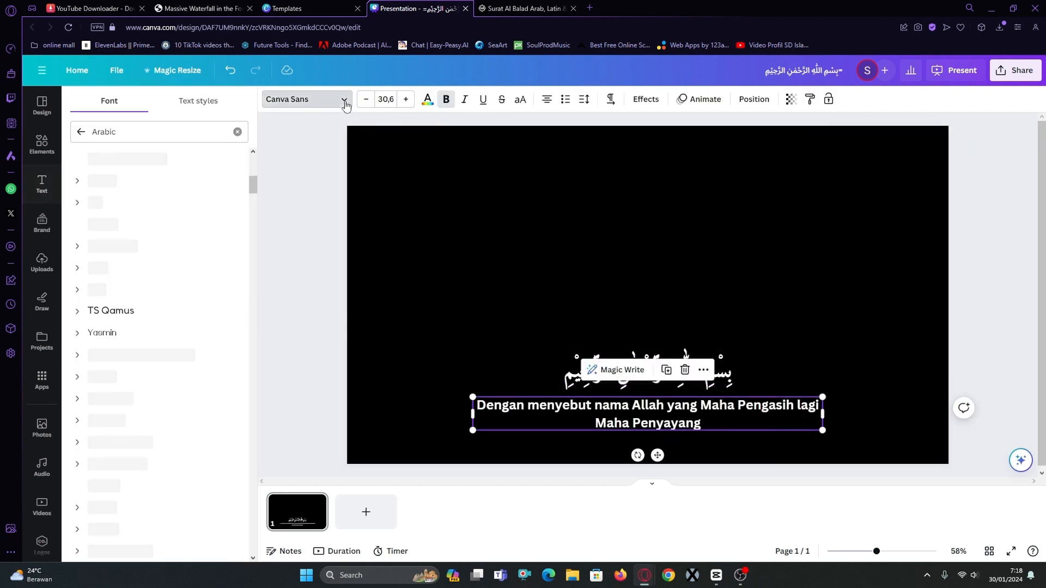
pyautogui.click(156, 180)
pyautogui.click(752, 224)
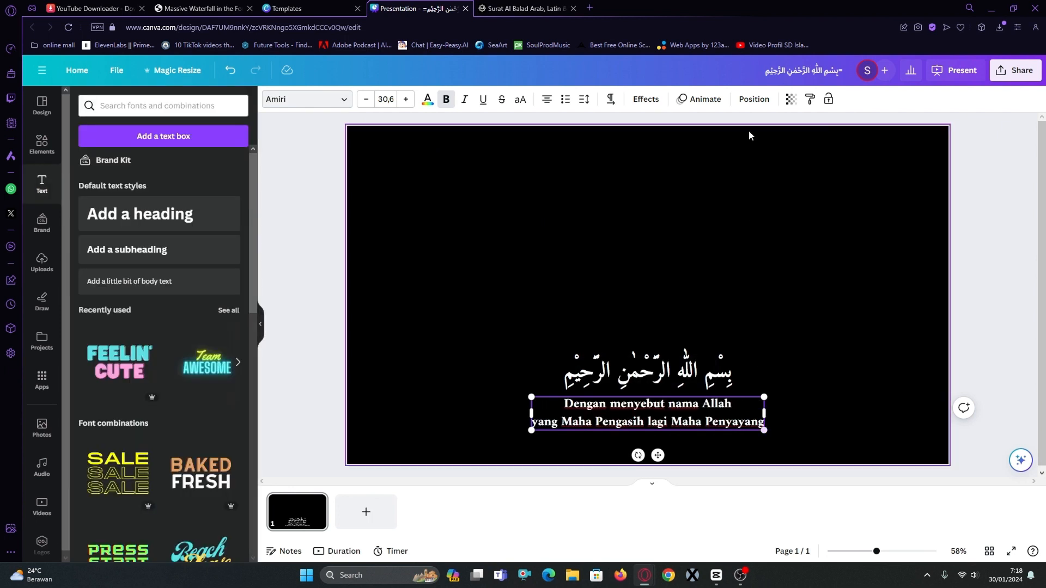
# Download the Bismillah slide as a JPG with the quality set to 100.
pyautogui.click(1021, 82)
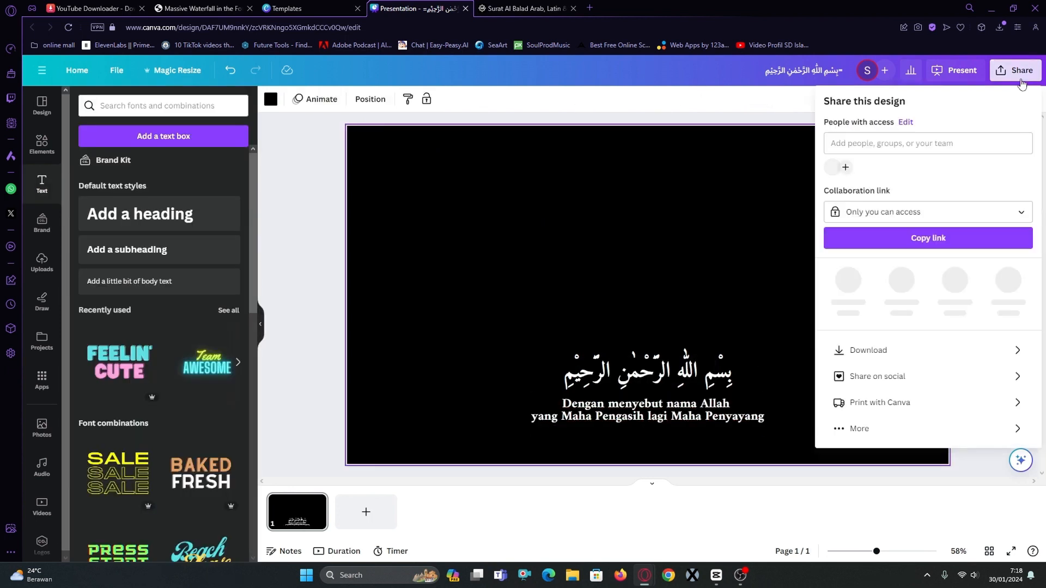
pyautogui.click(904, 344)
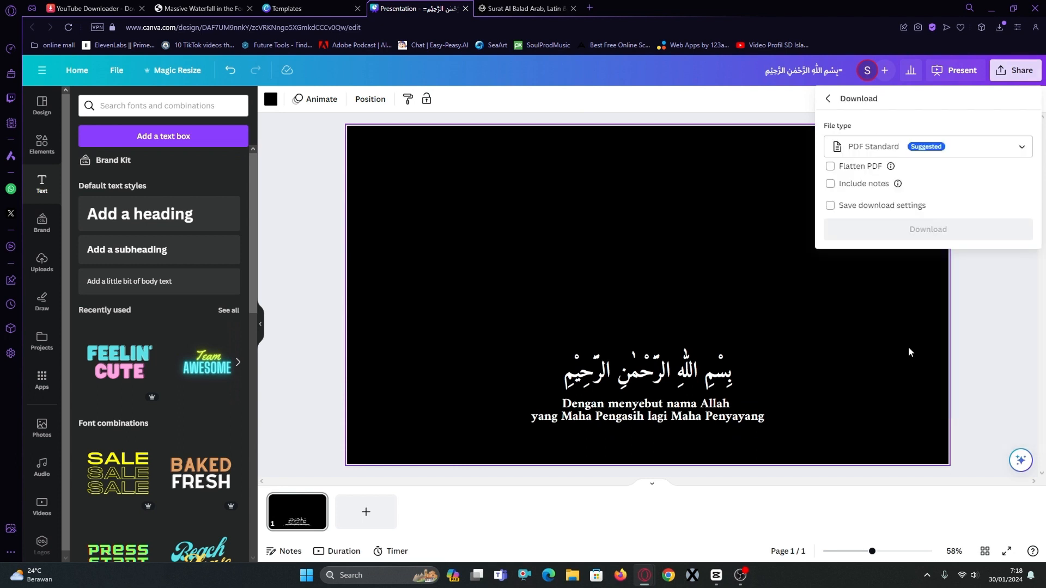
pyautogui.click(928, 150)
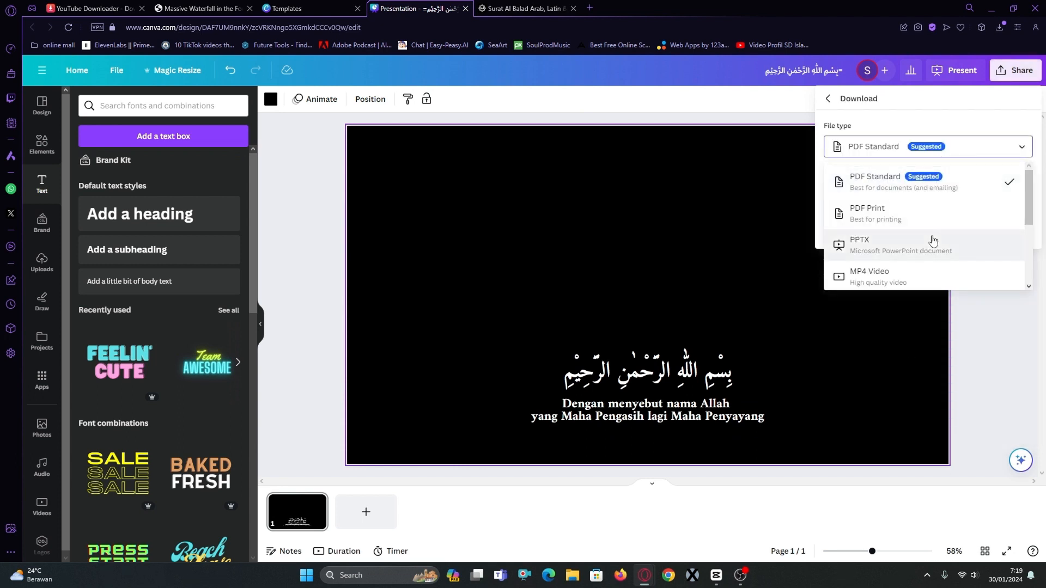
pyautogui.scroll(-2, 932, 245)
pyautogui.click(913, 180)
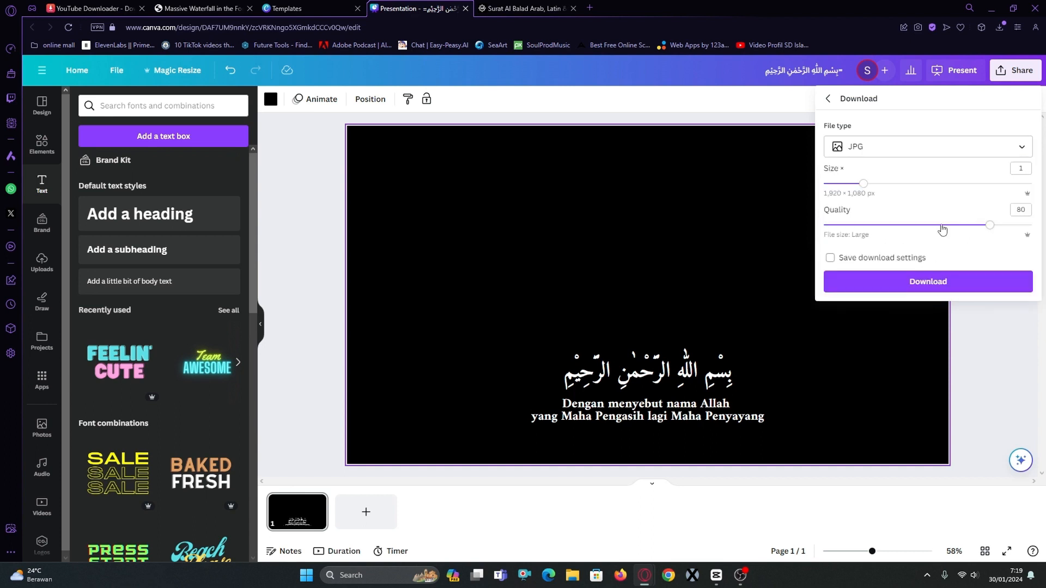
pyautogui.moveTo(991, 231); pyautogui.dragTo(1032, 225)
pyautogui.click(950, 284)
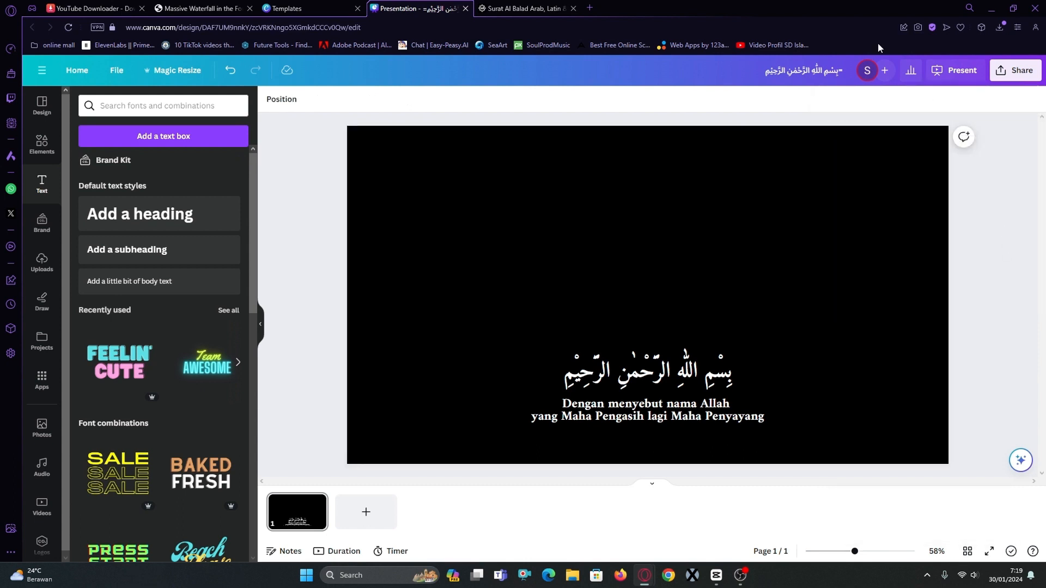
# Copy the Arabic text of verse 1 from the Litequran Al Balad page and replace the slide's Bismillah line with it.
pyautogui.click(547, 11)
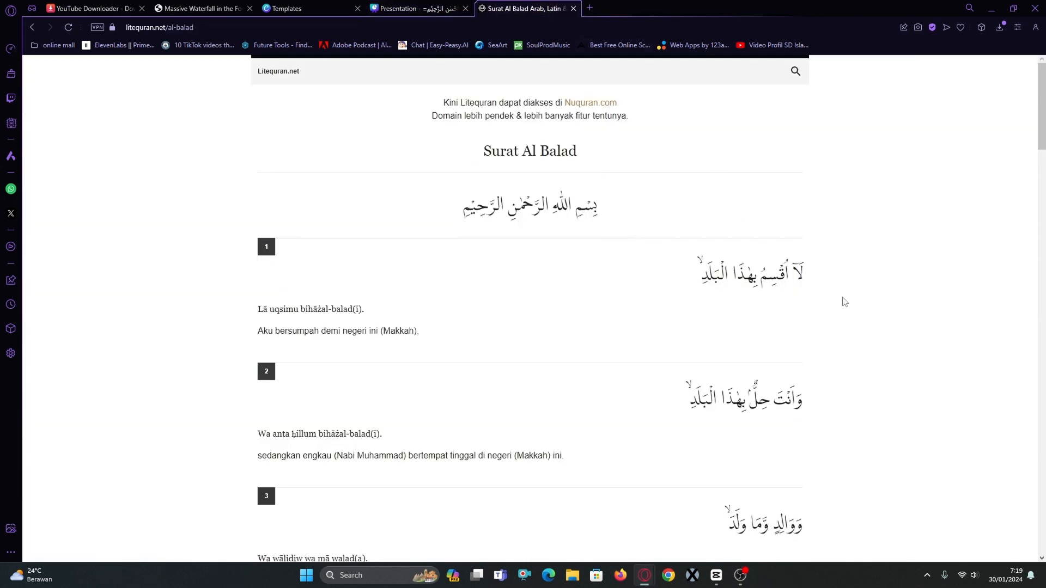
pyautogui.moveTo(844, 298); pyautogui.dragTo(696, 278)
pyautogui.hotkey('ctrl', 'c')
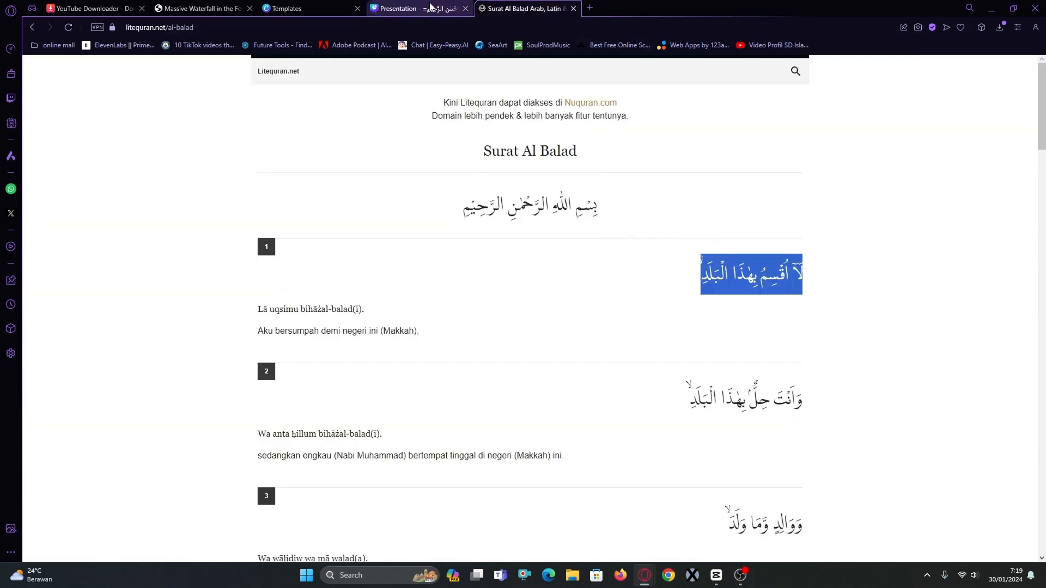
pyautogui.click(414, 8)
pyautogui.click(686, 373)
pyautogui.doubleClick(686, 373)
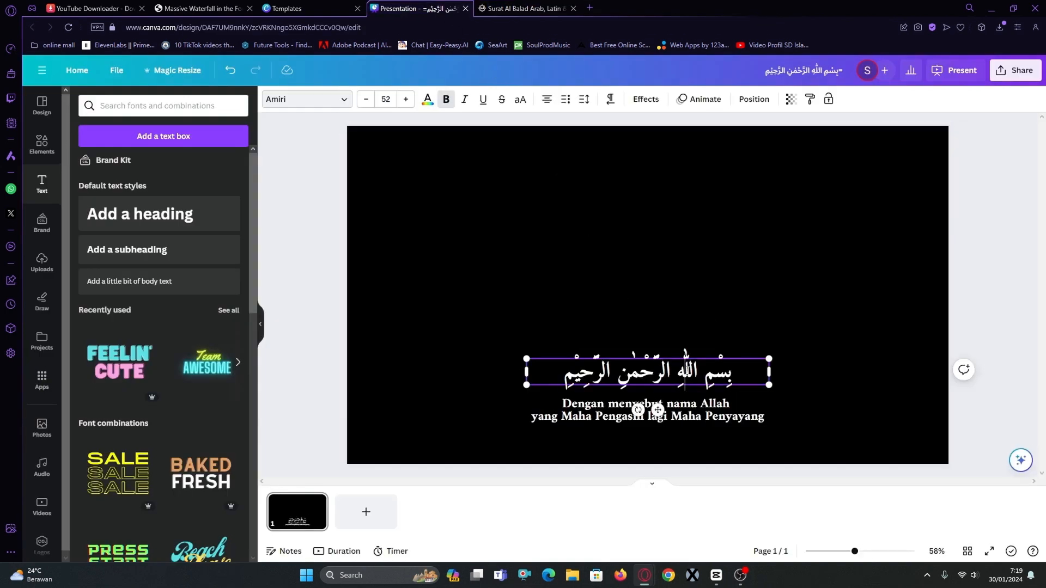
pyautogui.hotkey('ctrl', 'a')
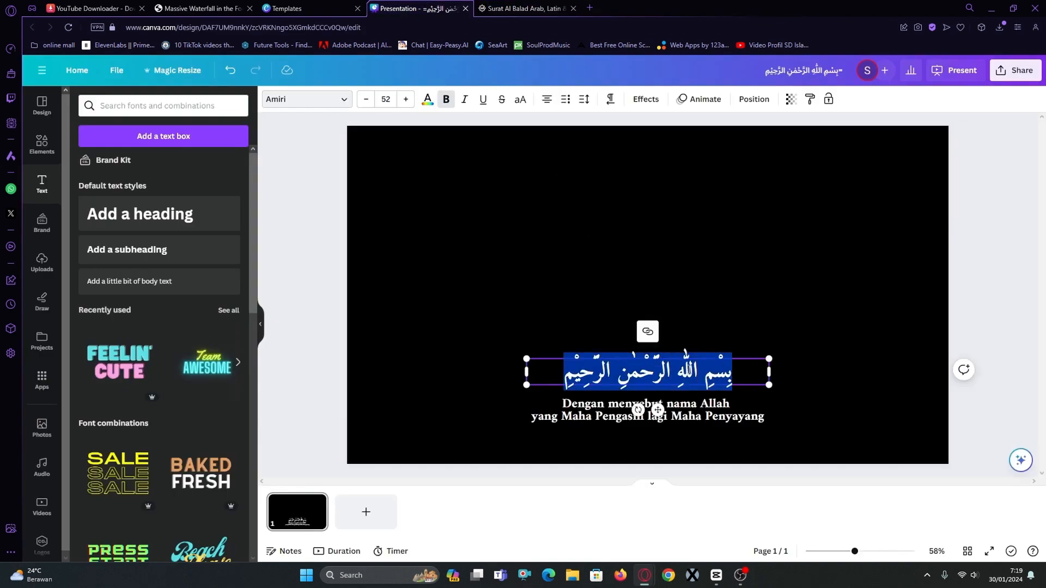
pyautogui.hotkey('ctrl', 'v')
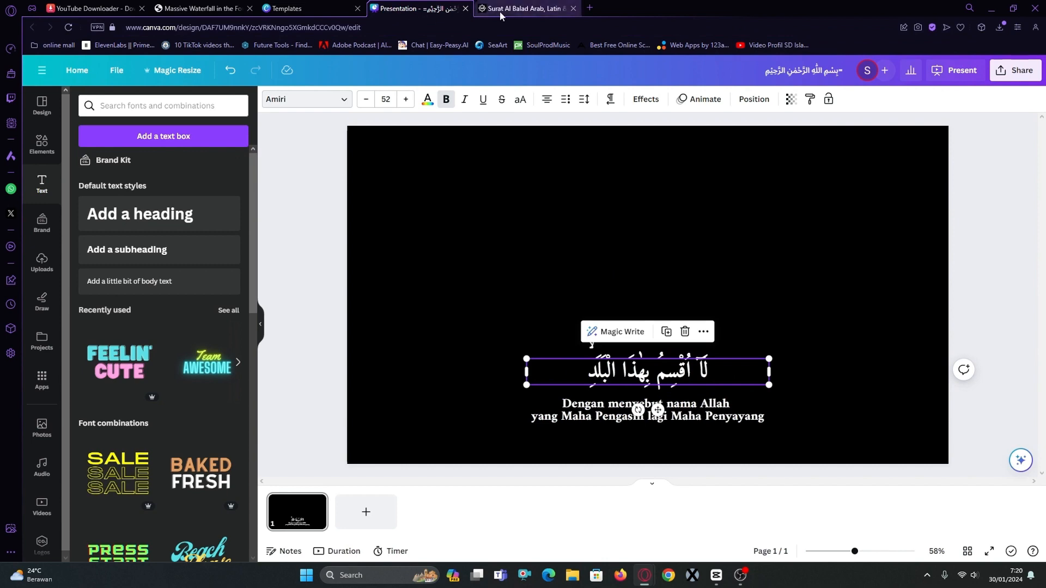
# Copy verse 1's translation "Aku bersumpah demi negeri ini (Makkah)," from Litequran and replace the slide's translation text with it.
pyautogui.click(522, 8)
pyautogui.moveTo(427, 339); pyautogui.dragTo(259, 326)
pyautogui.hotkey('ctrl', 'c')
pyautogui.click(417, 8)
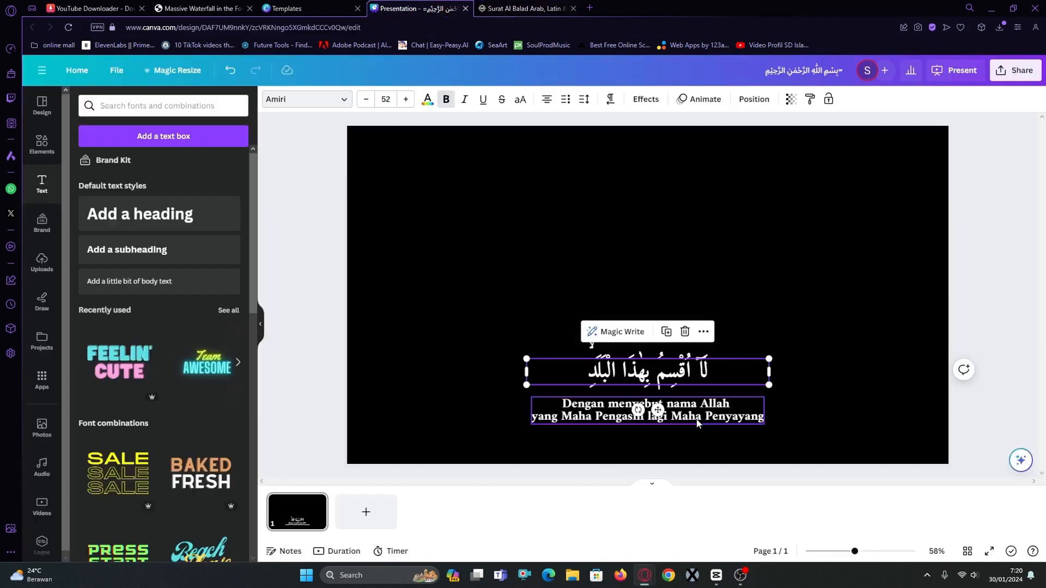
pyautogui.click(697, 421)
pyautogui.doubleClick(697, 421)
pyautogui.tripleClick(699, 402)
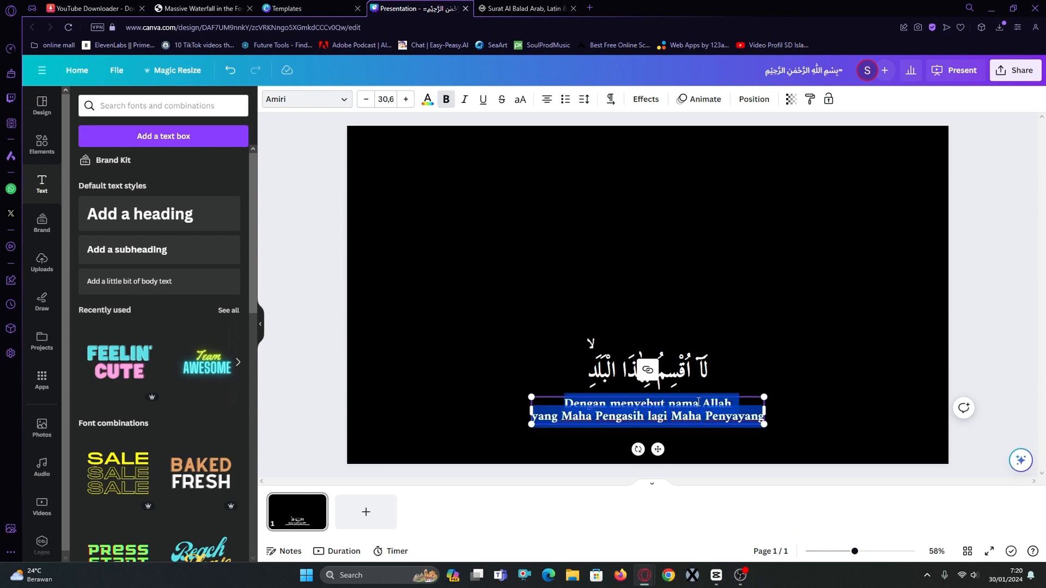
pyautogui.hotkey('ctrl', 'v')
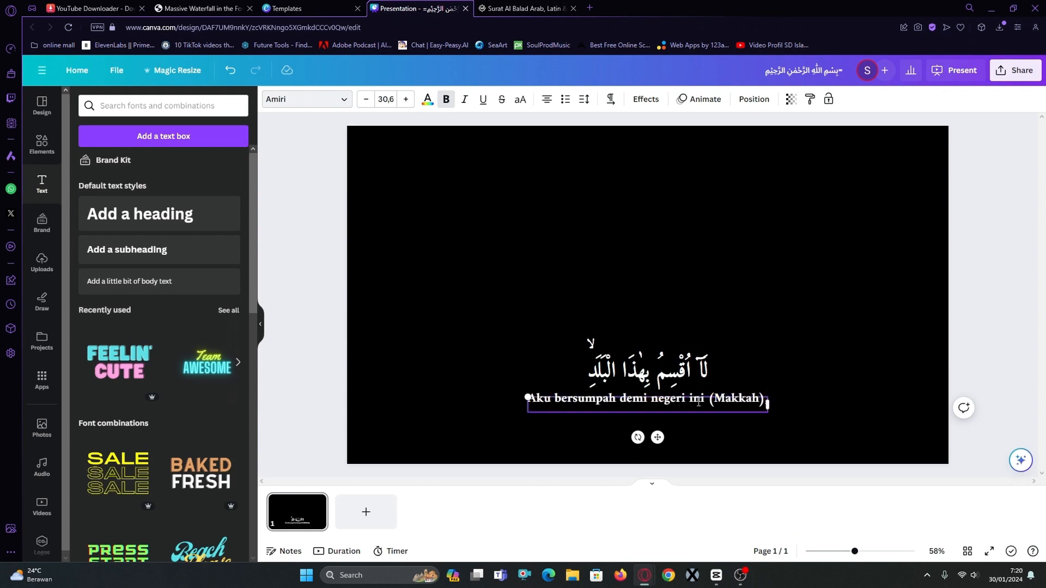
pyautogui.click(794, 421)
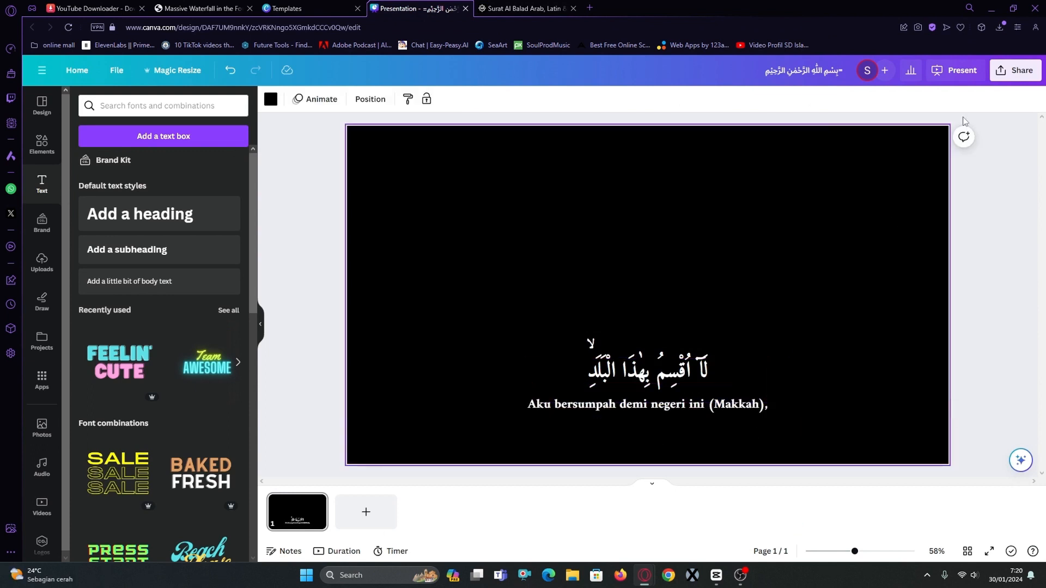
# Download the verse 1 slide as a JPG at quality 100.
pyautogui.click(1015, 70)
pyautogui.click(924, 344)
pyautogui.click(948, 147)
pyautogui.scroll(-3, 948, 223)
pyautogui.click(920, 180)
pyautogui.moveTo(991, 228); pyautogui.dragTo(1038, 226)
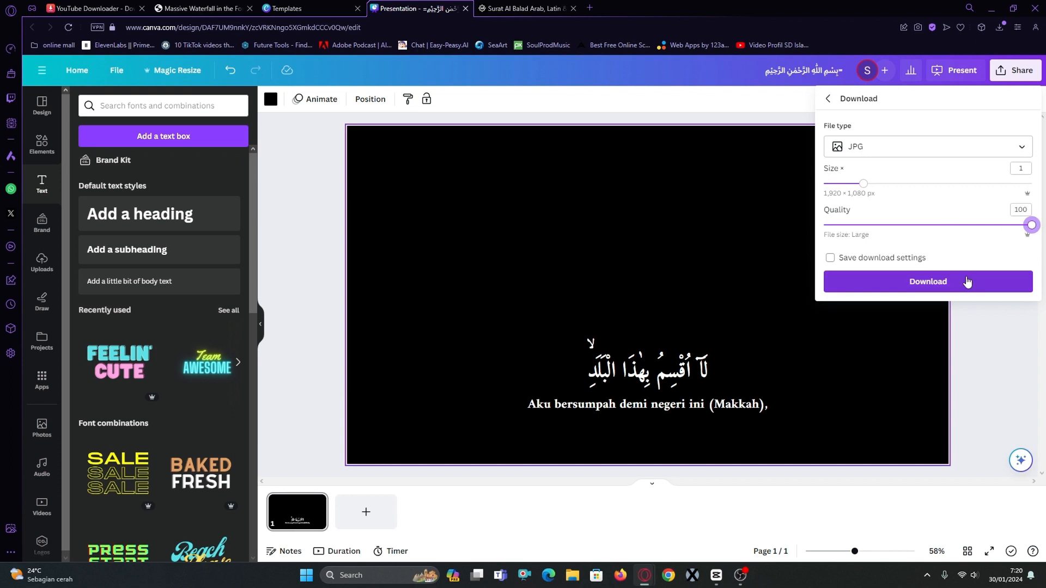
pyautogui.click(928, 281)
# Switch to the Litequran Al Balad page and select the Arabic text of verse 2.
pyautogui.click(546, 8)
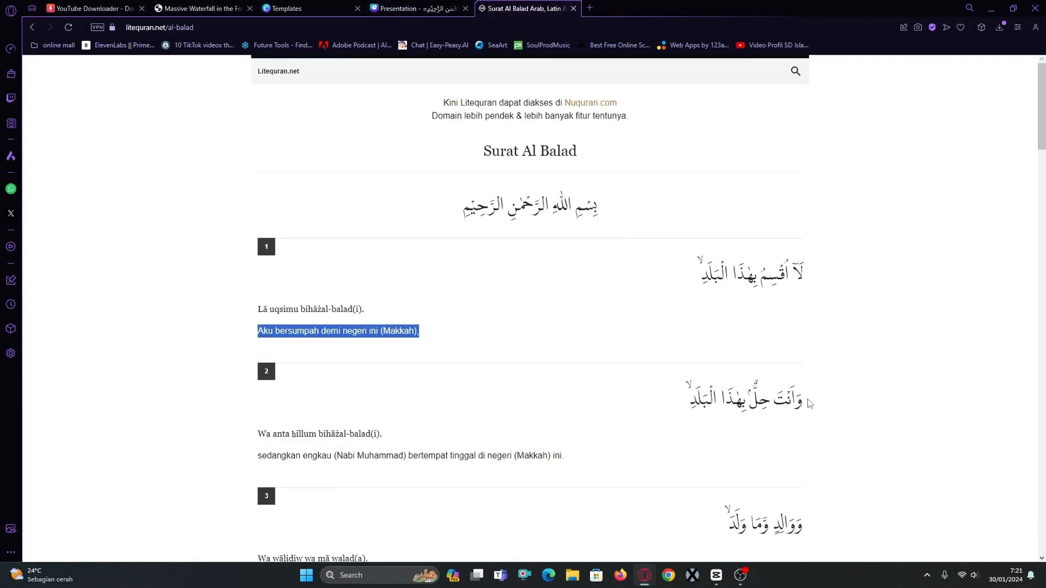
pyautogui.click(898, 419)
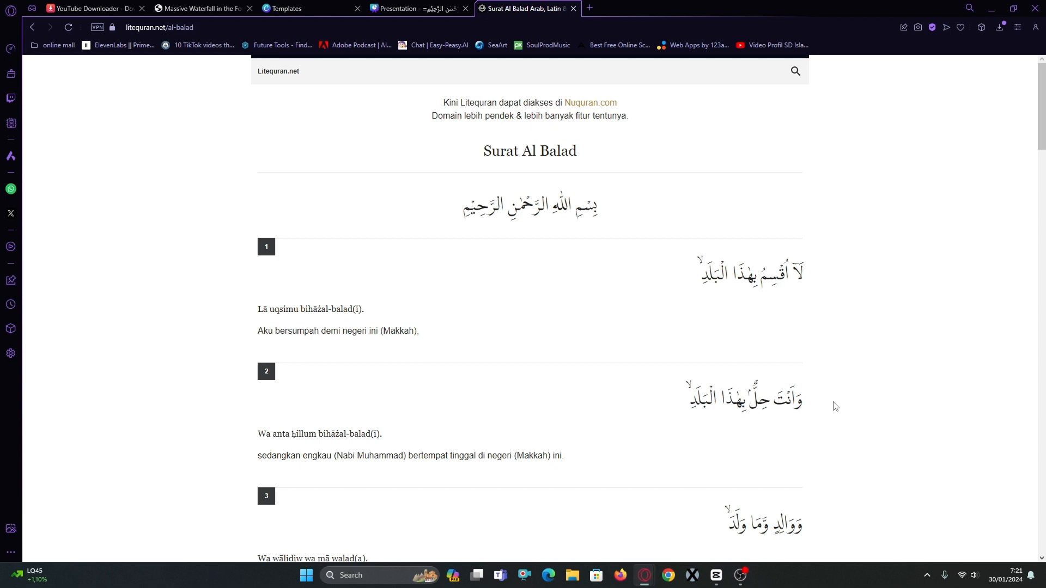
pyautogui.moveTo(830, 406); pyautogui.dragTo(701, 402)
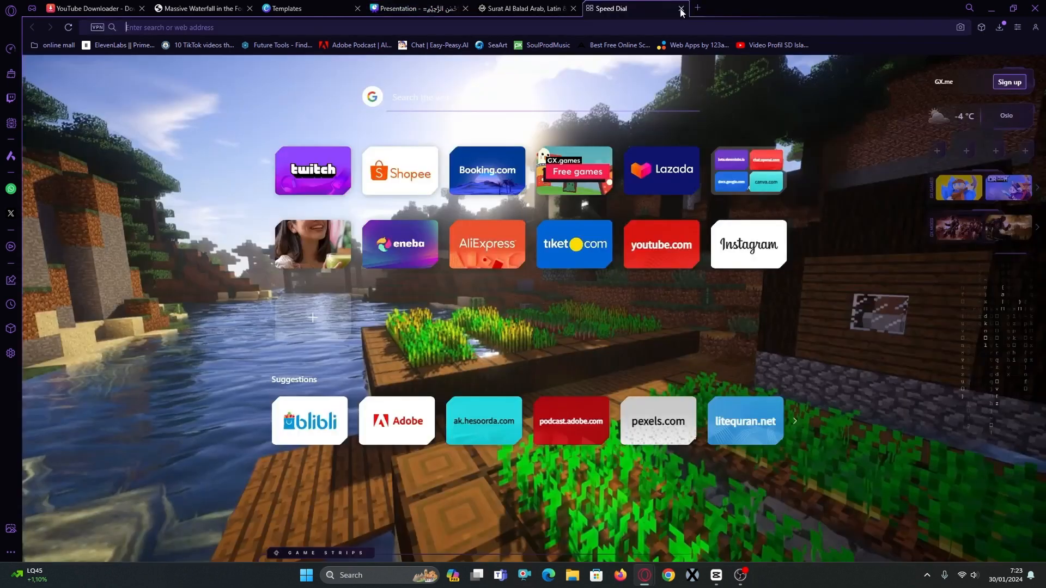
# Open ElevenLabs Speech Synthesis in a new browser tab, preview a voice and choose David.
pyautogui.click(681, 8)
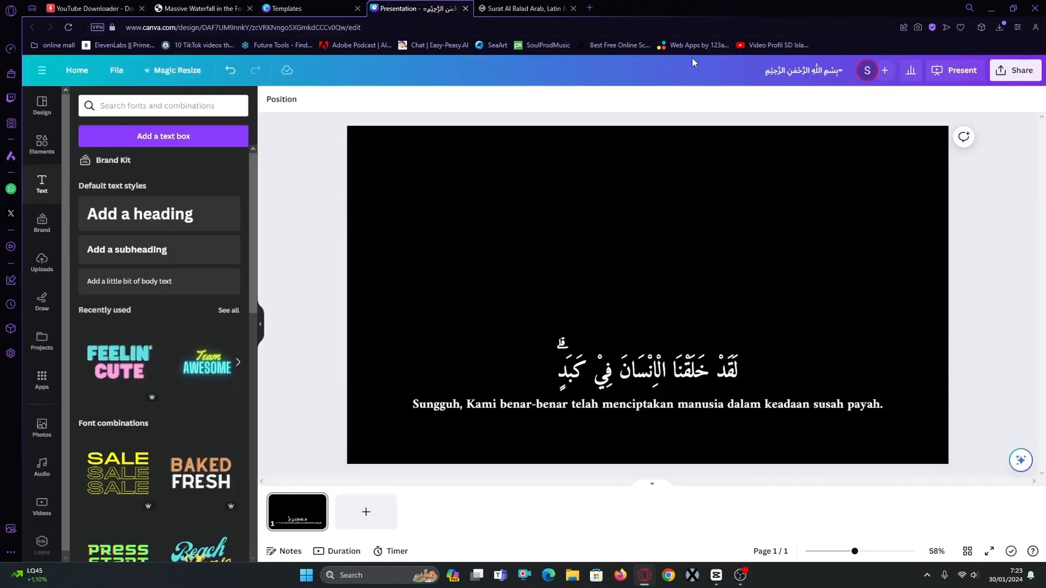
pyautogui.click(590, 9)
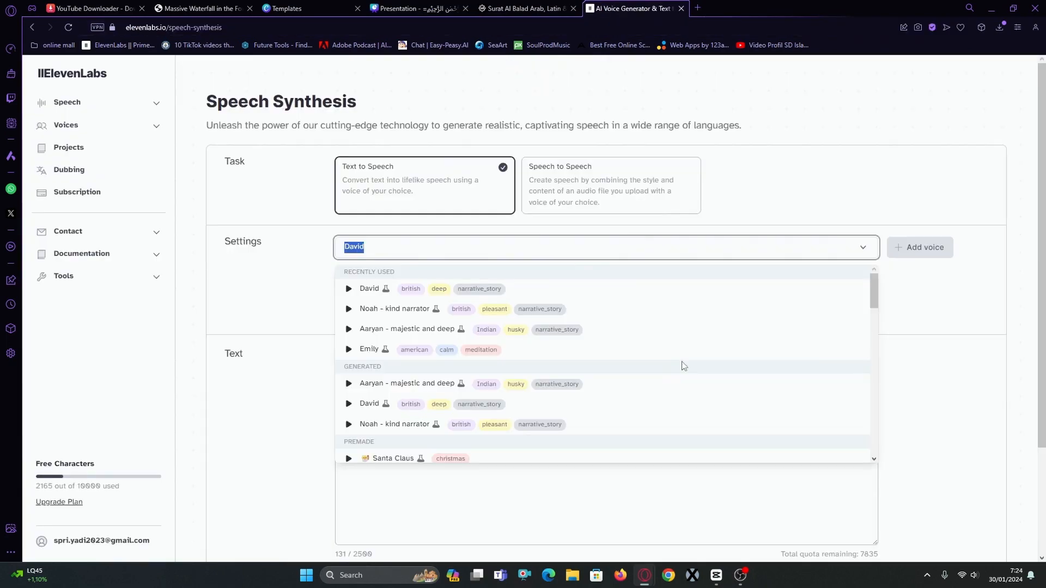
pyautogui.click(350, 311)
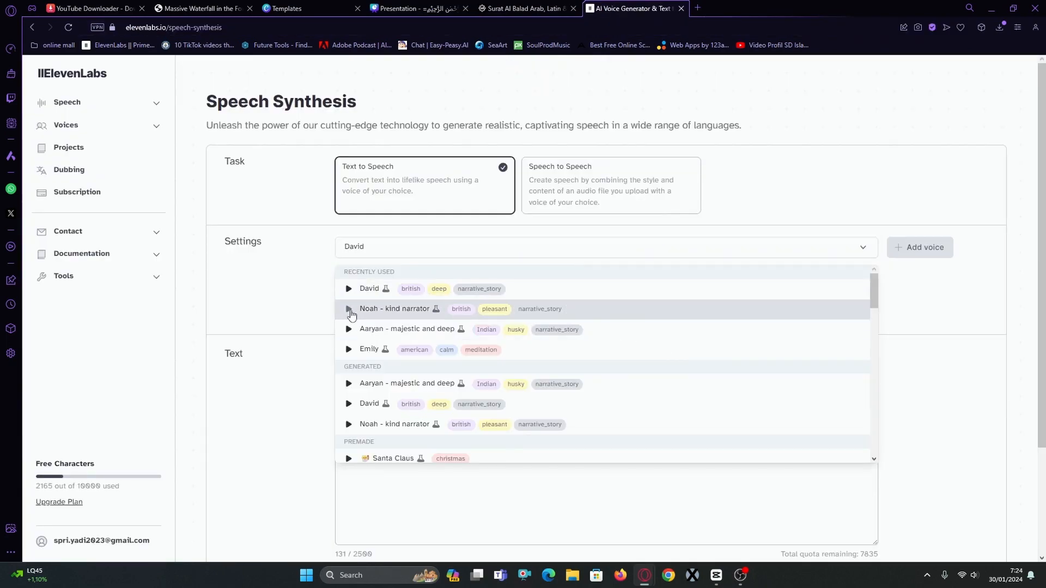
pyautogui.click(588, 299)
# Enter "Dengan menyebut nama Allah yang maha pengasih lagi maha penyayang." as the ElevenLabs speech text.
pyautogui.click(847, 370)
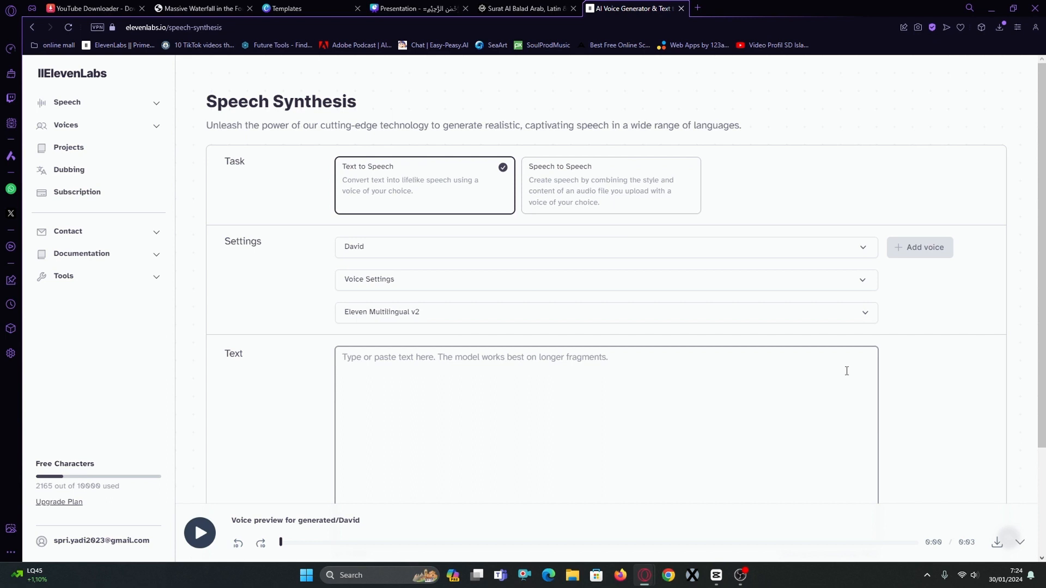
pyautogui.hotkey('ctrl', 'shift', 'Tab')
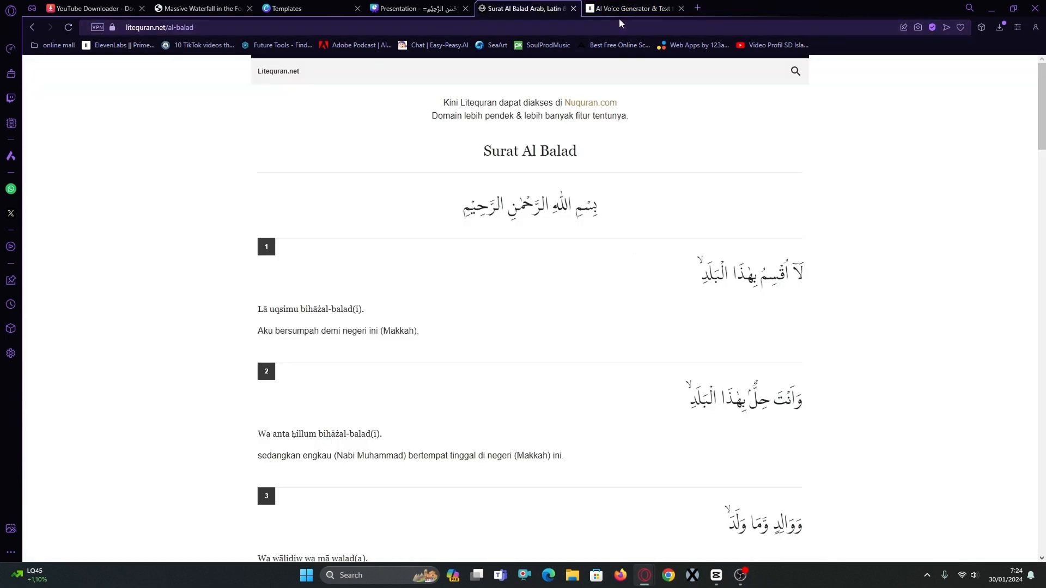
pyautogui.click(632, 8)
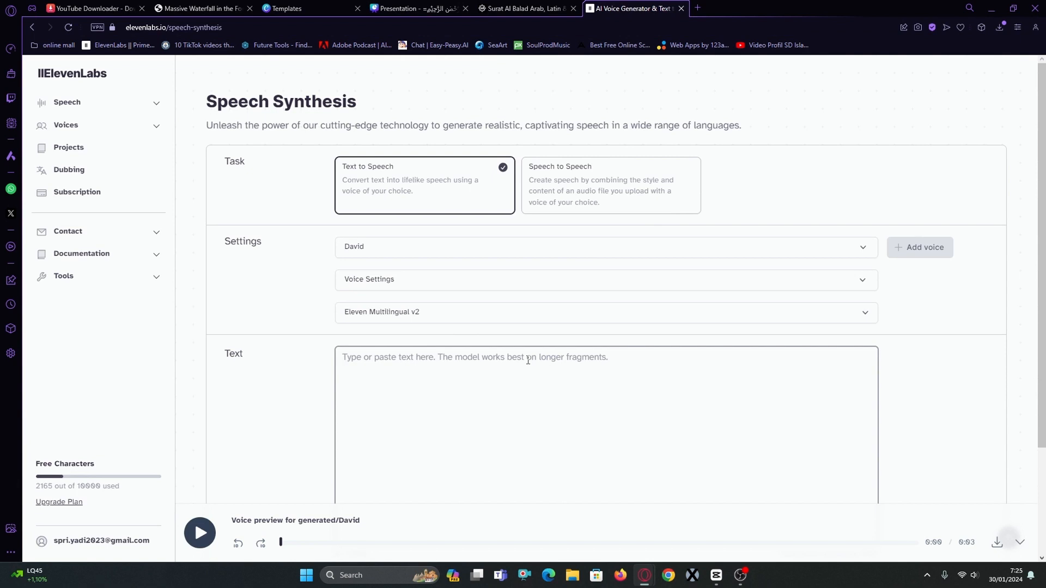
pyautogui.write('Dengan menyebut nama Allah yang maha pengasih lagi maha penyayang')
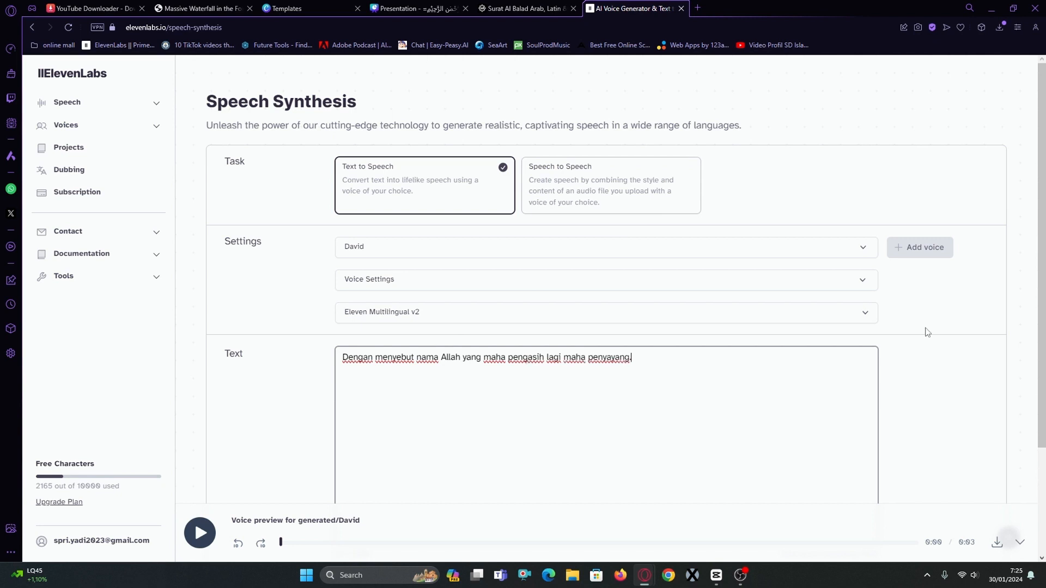
# Expand the voice settings, raise Style Exaggeration slightly and generate the speech.
pyautogui.click(863, 280)
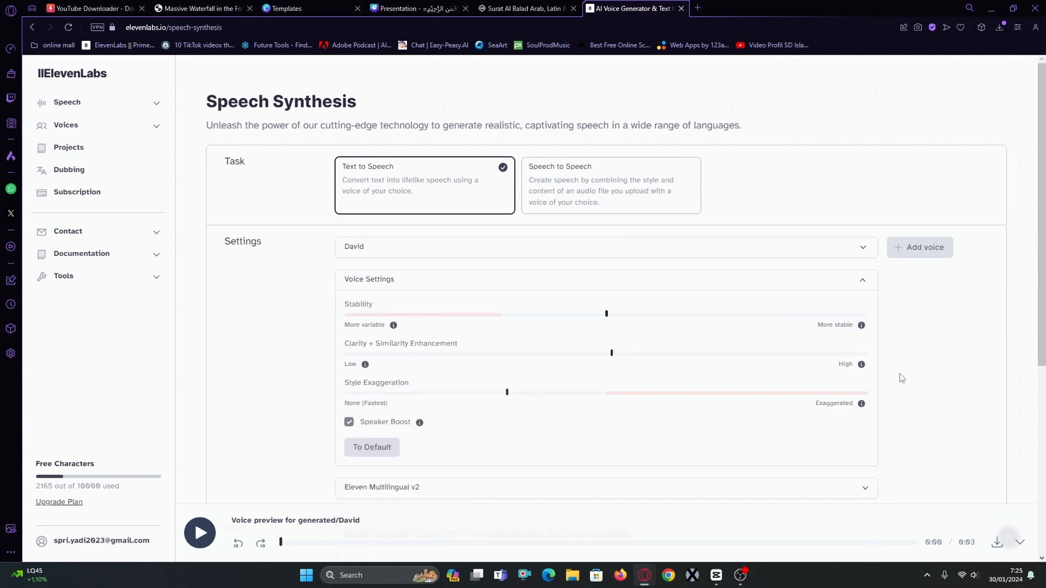
pyautogui.click(516, 393)
pyautogui.scroll(-5, 983, 407)
pyautogui.click(647, 451)
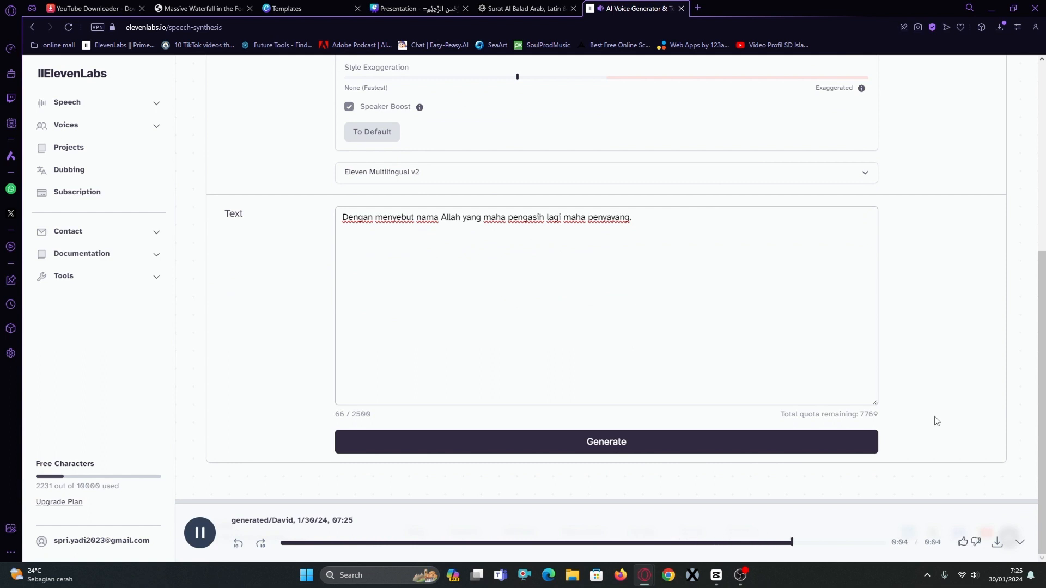
# Raise Style Exaggeration further, lower Clarity + Similarity Enhancement a little and generate the speech again.
pyautogui.scroll(3, 552, 248)
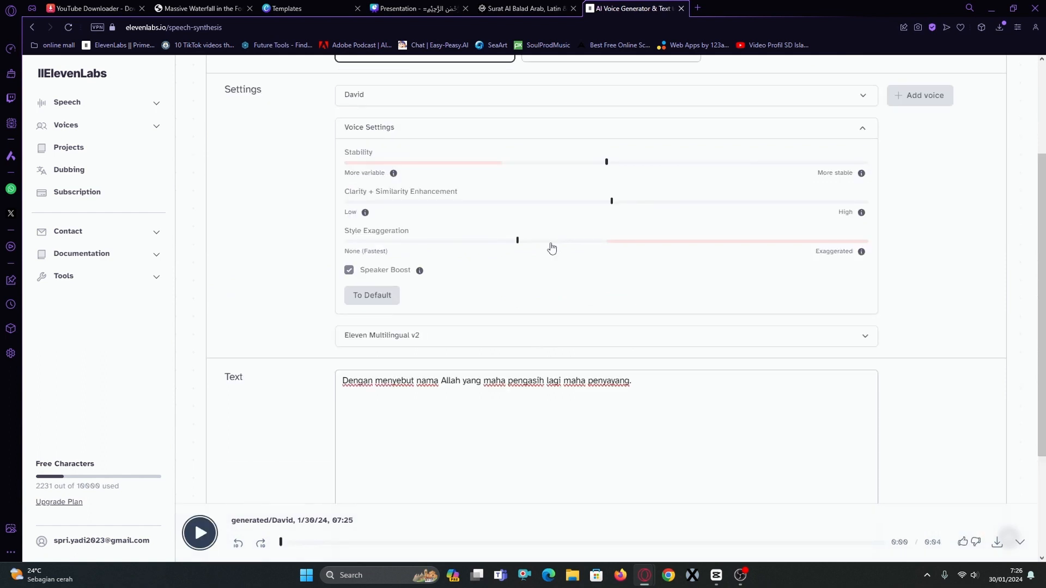
pyautogui.click(550, 242)
pyautogui.click(580, 203)
pyautogui.scroll(-1, 604, 374)
pyautogui.scroll(-3, 604, 374)
pyautogui.click(604, 442)
# Download the newly generated Bismillah translation narration as an MP3.
pyautogui.scroll(2, 765, 353)
pyautogui.scroll(-2, 766, 353)
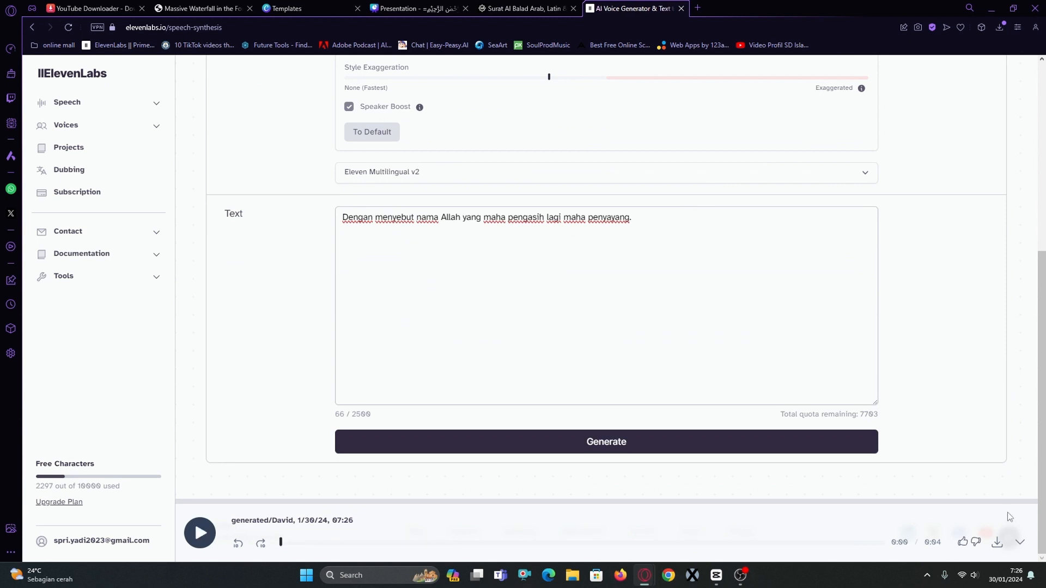
pyautogui.click(996, 543)
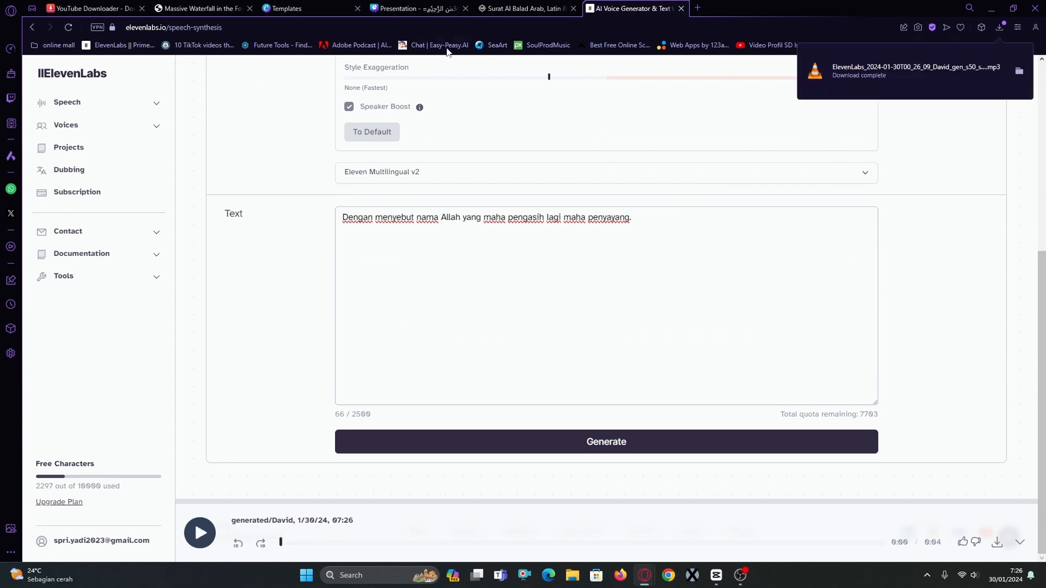
# Replace the ElevenLabs text with verse 1's translation, "Aku bersumpah demi negeri ini (Makkah),", copied from the Surat Al Balad page, and generate the speech.
pyautogui.click(489, 12)
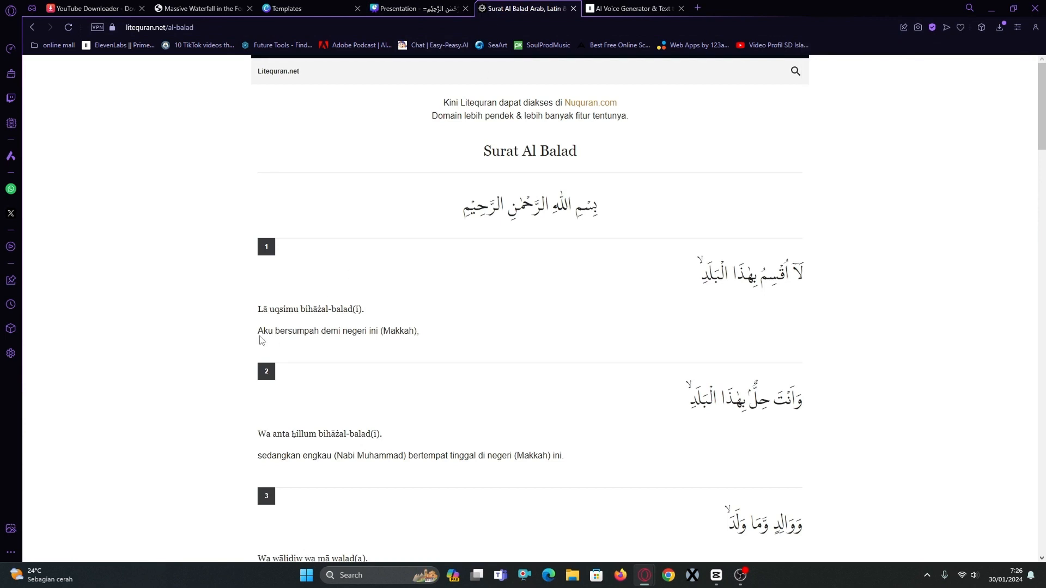
pyautogui.moveTo(258, 337); pyautogui.dragTo(425, 339)
pyautogui.hotkey('ctrl', 'c')
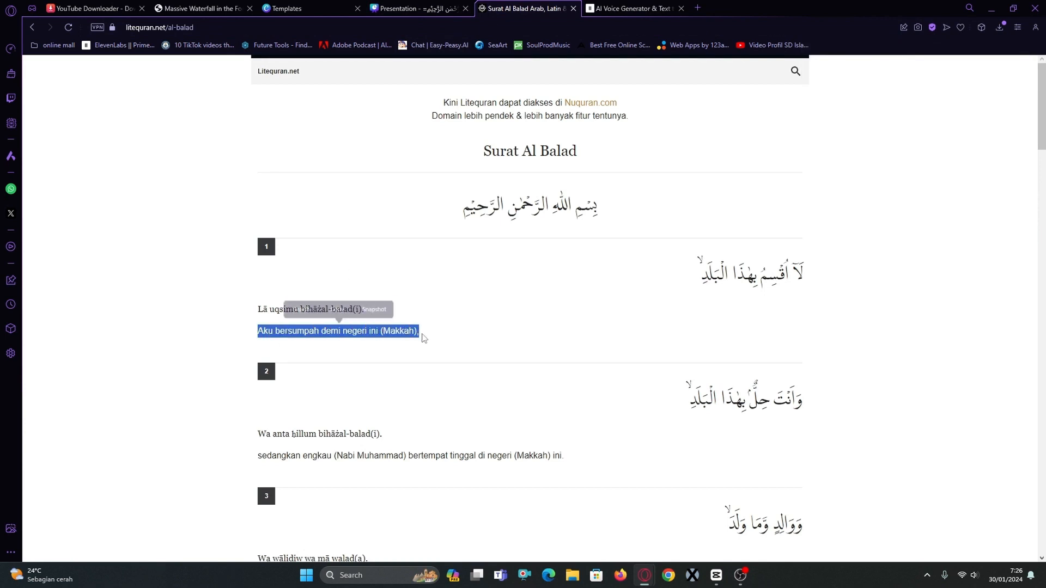
pyautogui.click(632, 9)
pyautogui.moveTo(630, 235); pyautogui.dragTo(154, 234)
pyautogui.hotkey('ctrl', 'v')
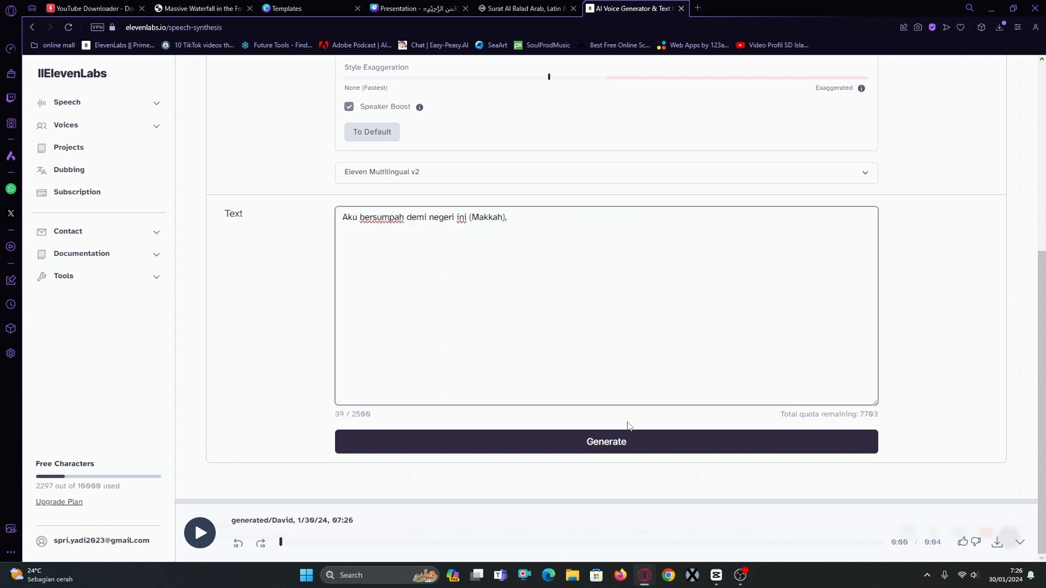
pyautogui.click(655, 454)
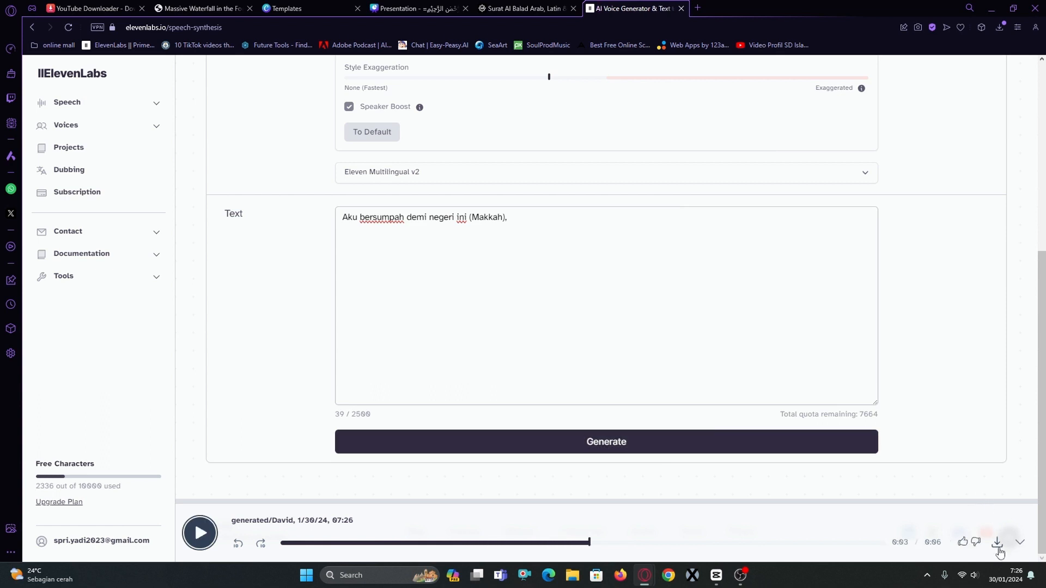
# Generate speech from verse 2's translation, "sedangkan engkau (Nabi Muhammad) bertempat tinggal di negeri (Makkah) ini.", and download the narration.
pyautogui.click(524, 11)
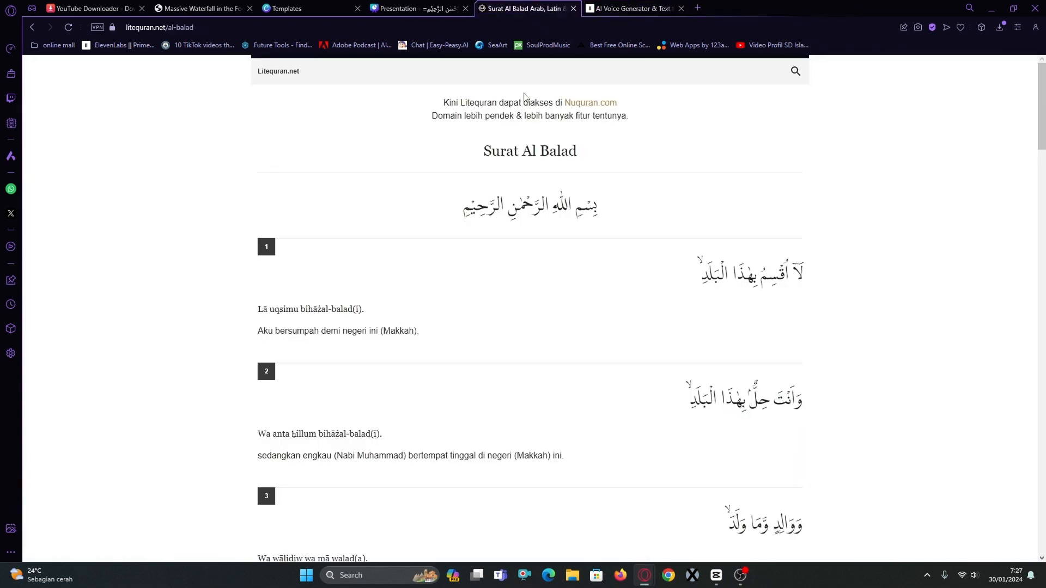
pyautogui.moveTo(569, 456); pyautogui.dragTo(256, 470)
pyautogui.hotkey('ctrl', 'c')
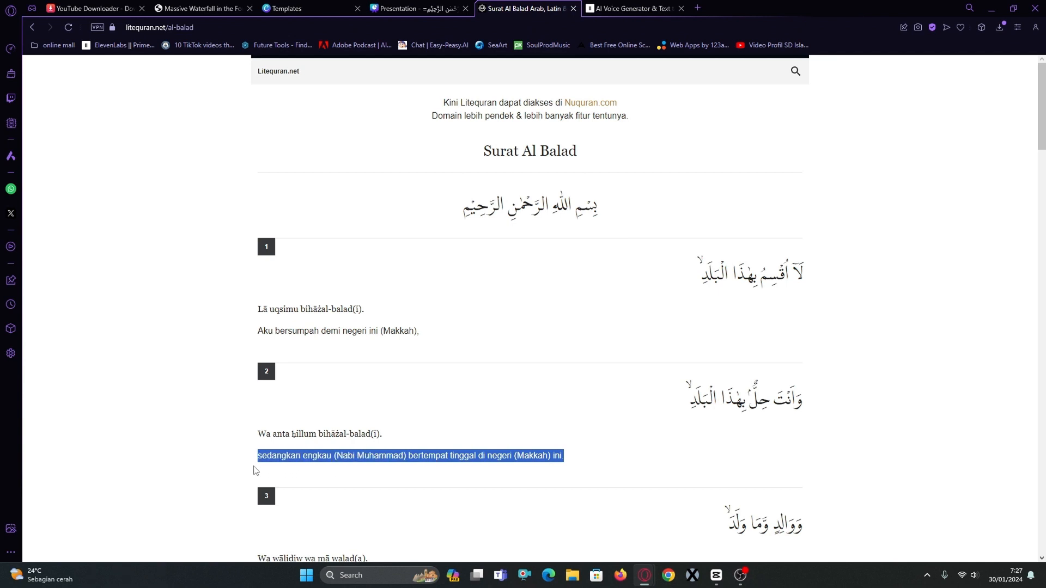
pyautogui.hotkey('ctrl', 'Tab')
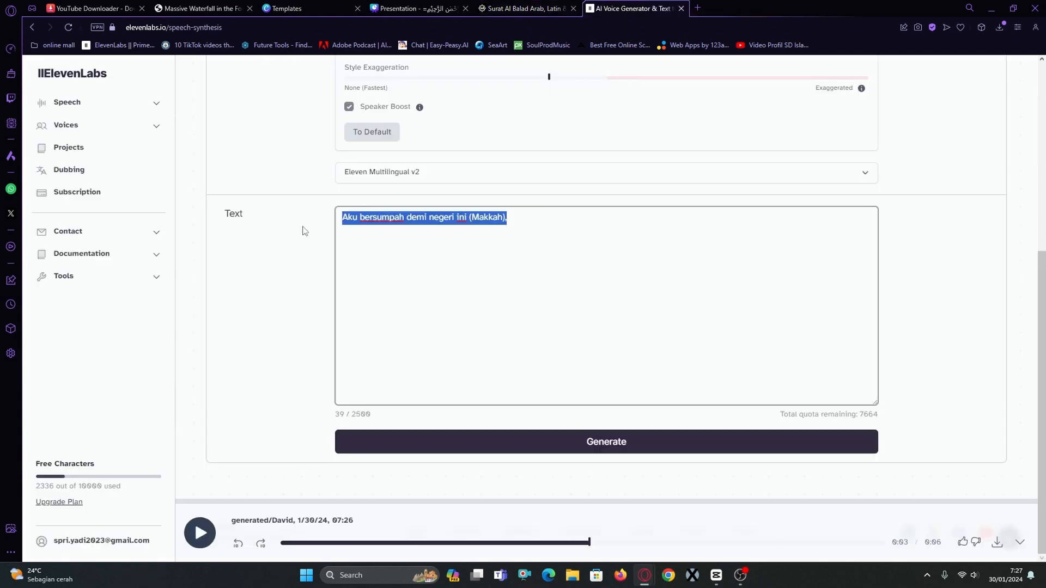
pyautogui.hotkey('ctrl', 'v')
pyautogui.click(643, 455)
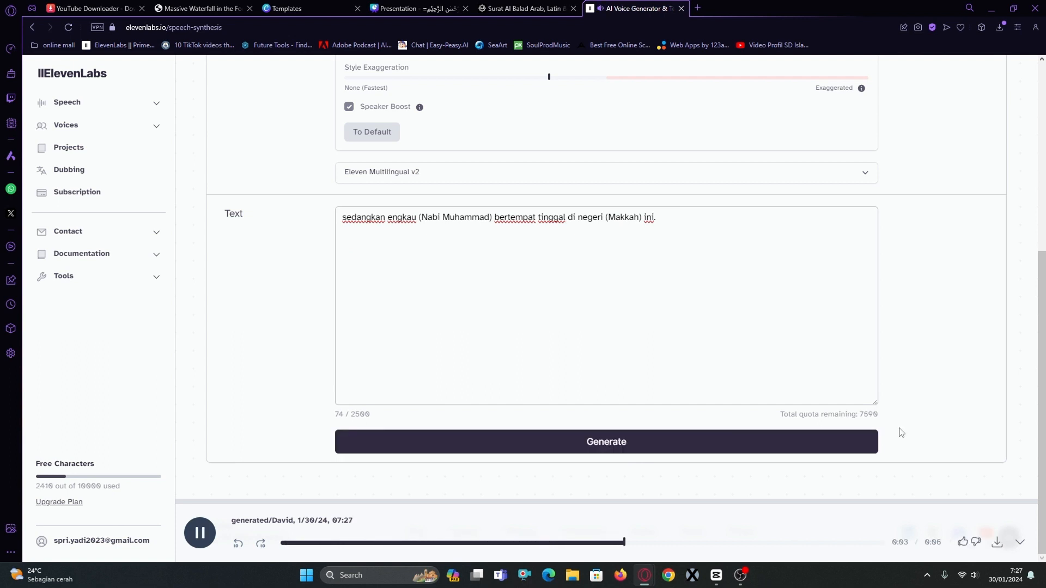
pyautogui.click(997, 545)
# Copy verse 3's Indonesian translation, "(Aku juga bersumpah) demi bapak dan anaknya,", from the Surat Al Balad page.
pyautogui.click(523, 8)
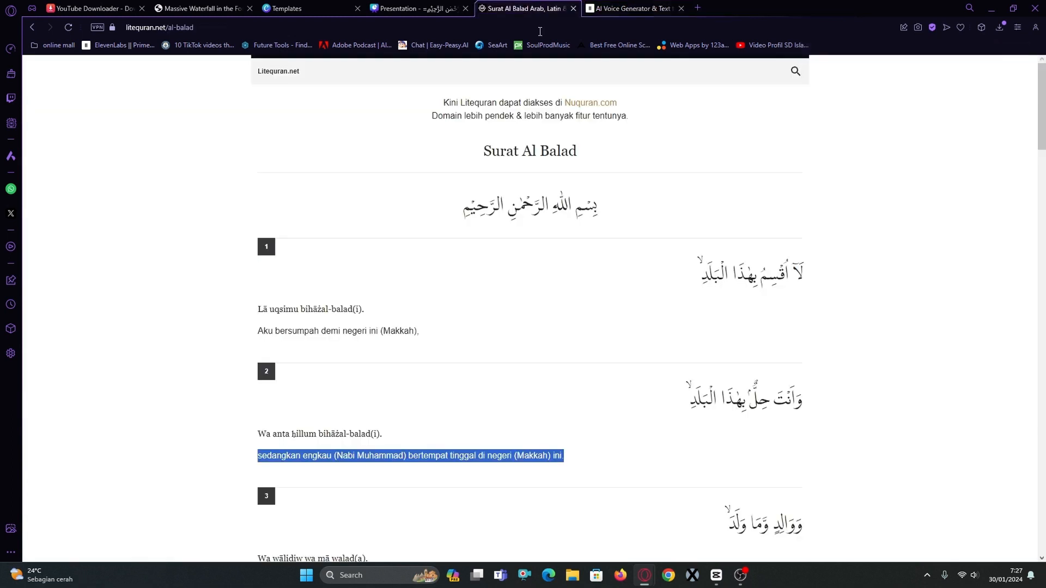
pyautogui.scroll(-3, 545, 376)
pyautogui.moveTo(445, 418); pyautogui.dragTo(258, 419)
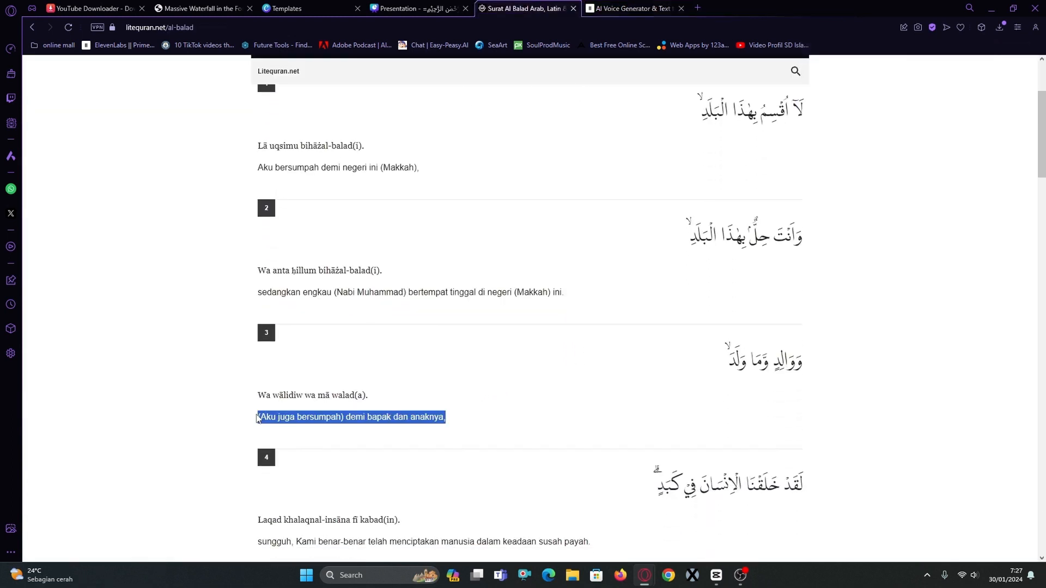
pyautogui.click(352, 396)
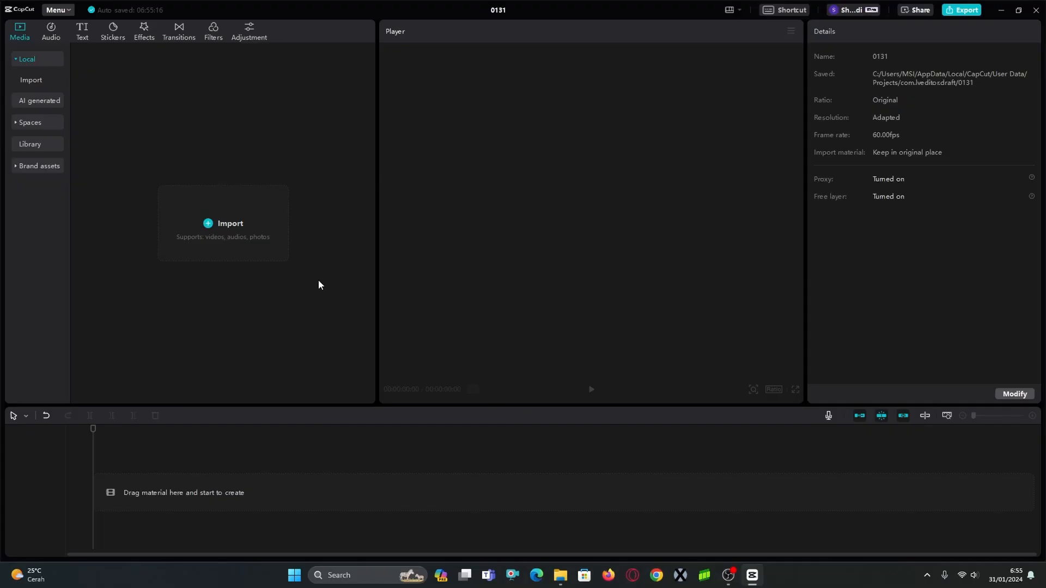
# Import the ElevenLabs narrations, verse slide JPGs, Pexels waterfall clips and Balad recitation MP3 into the CapCut project.
pyautogui.click(275, 243)
pyautogui.click(50, 168)
pyautogui.click(148, 195)
pyautogui.hotkey('shift', 'Down')
pyautogui.hotkey('shift', 'Down')
pyautogui.hotkey('shift', 'Down')
pyautogui.hotkey('shift', 'Right')
pyautogui.press('Return')
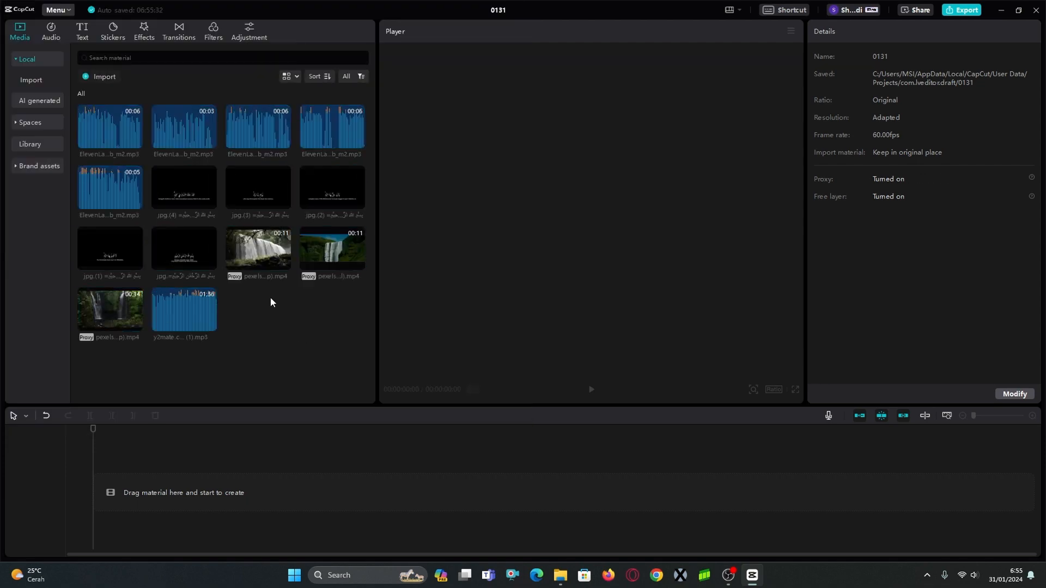
# Add the Balad recitation audio and the three Pexels waterfall clips to the timeline.
pyautogui.click(211, 326)
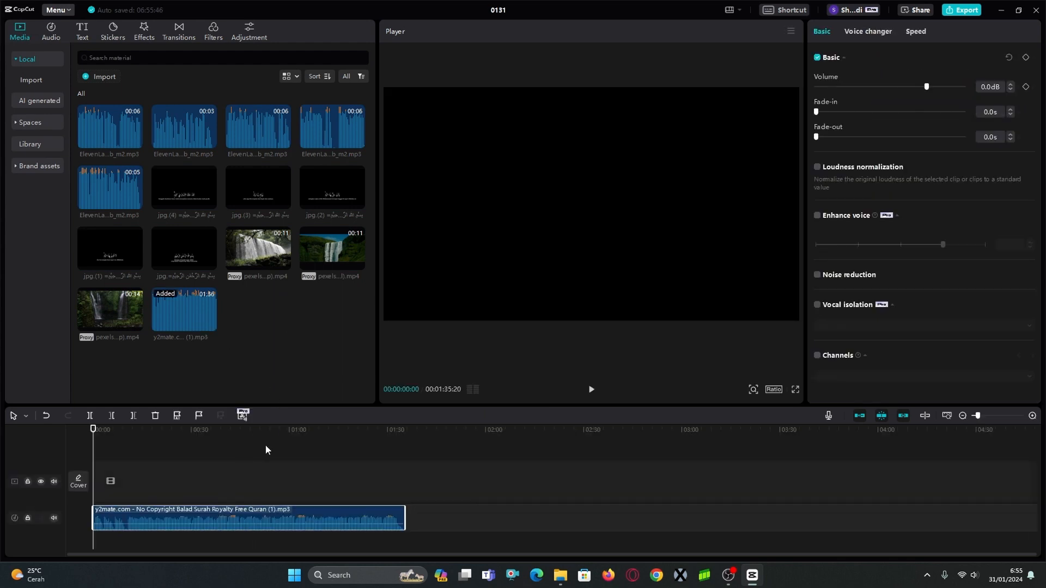
pyautogui.click(284, 264)
pyautogui.click(357, 264)
pyautogui.click(138, 325)
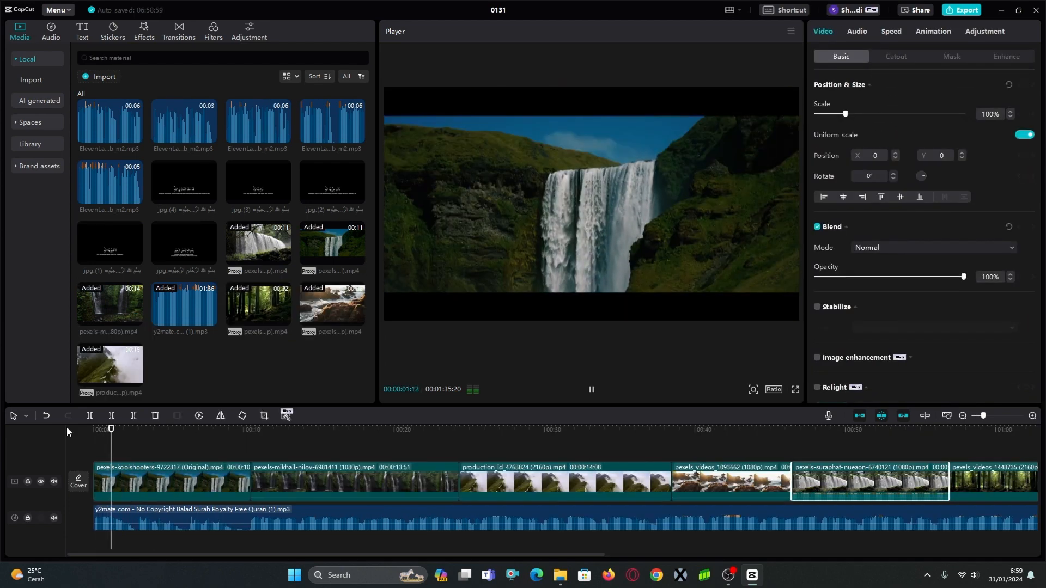
# Trim about 3 seconds off the start of the recitation audio.
pyautogui.press('space')
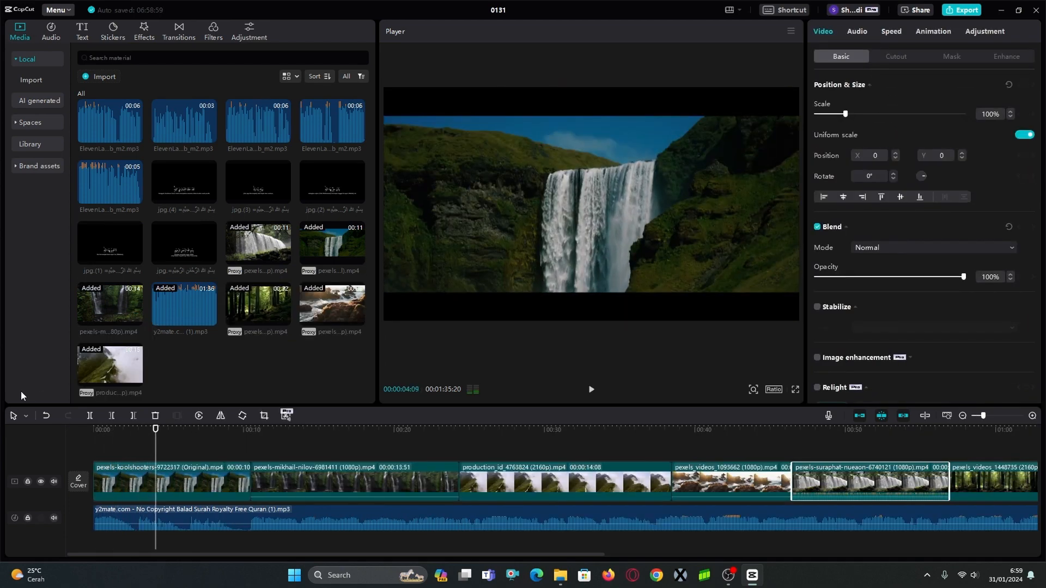
pyautogui.click(143, 443)
pyautogui.click(133, 448)
pyautogui.moveTo(133, 447); pyautogui.dragTo(137, 448)
pyautogui.click(139, 514)
pyautogui.click(111, 415)
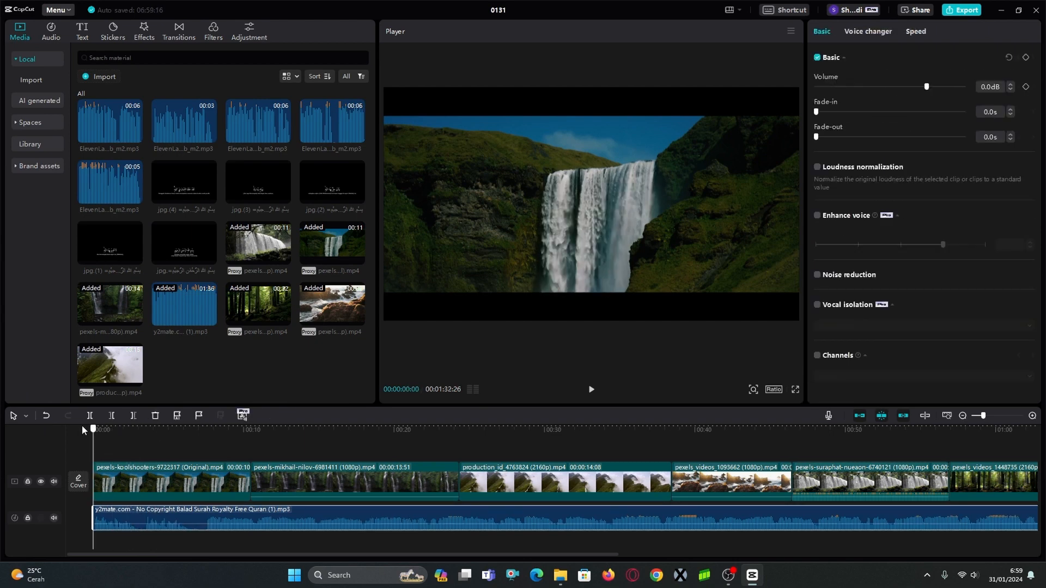
# Play the opening recitation and overlay the Bismillah slide above the first waterfall clip, starting about 3.5 seconds into the timeline.
pyautogui.press('space')
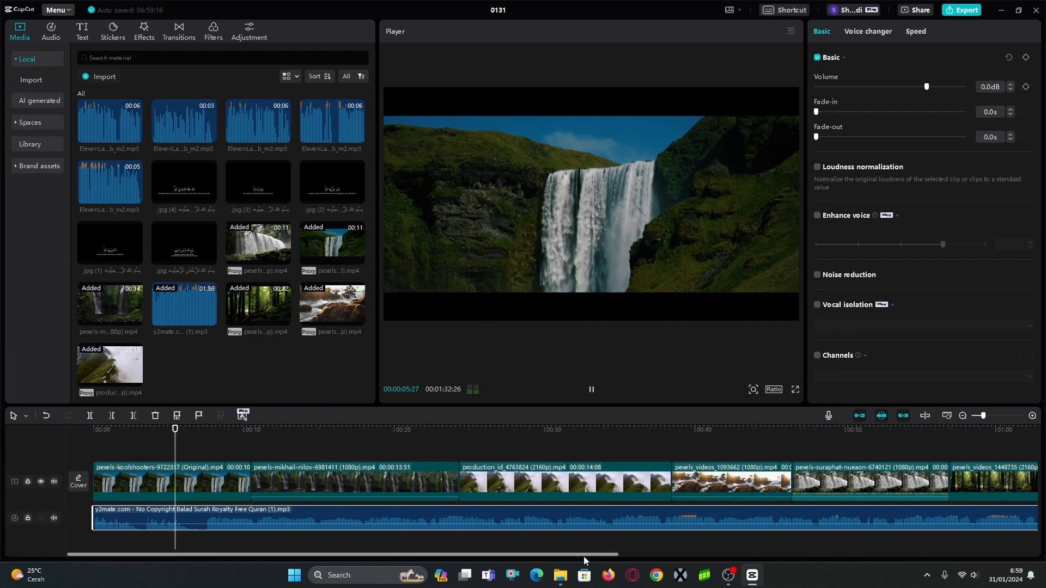
pyautogui.press('space')
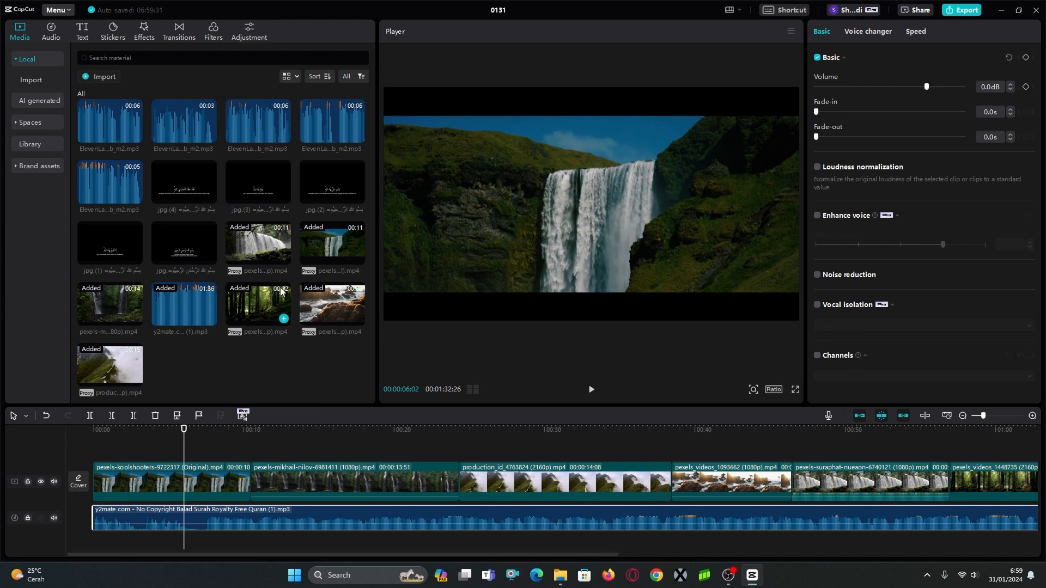
pyautogui.moveTo(210, 257); pyautogui.dragTo(181, 445)
pyautogui.click(163, 433)
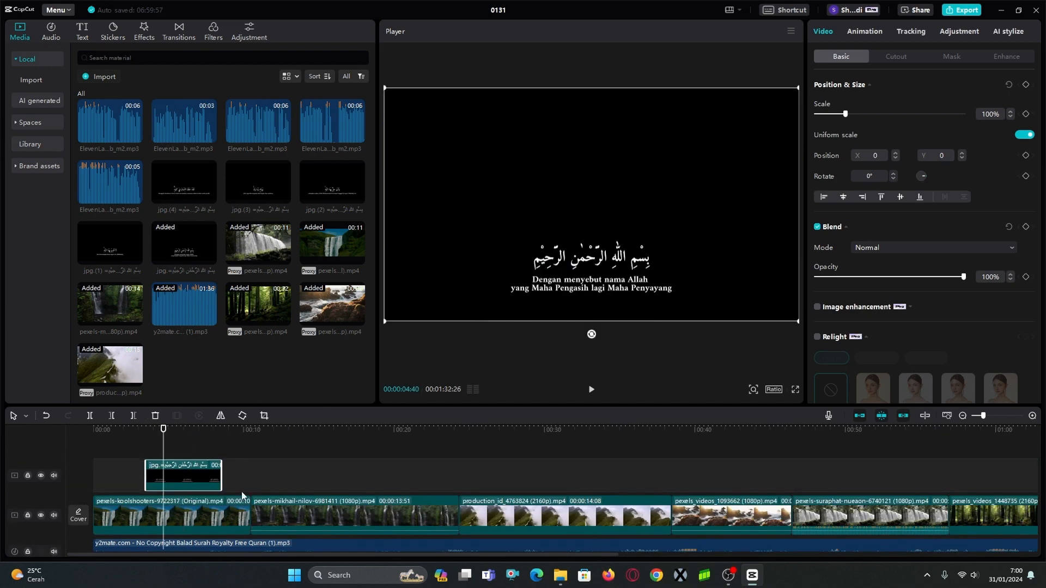
# Enable blending for the Bismillah slide, set its mode to Screen, and preview it over the waterfall.
pyautogui.click(200, 515)
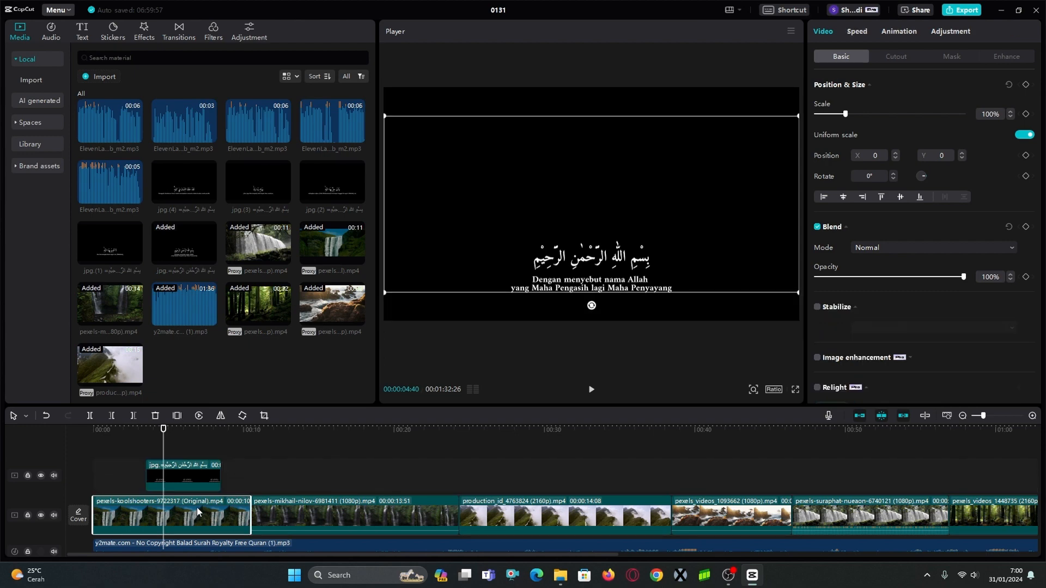
pyautogui.click(674, 312)
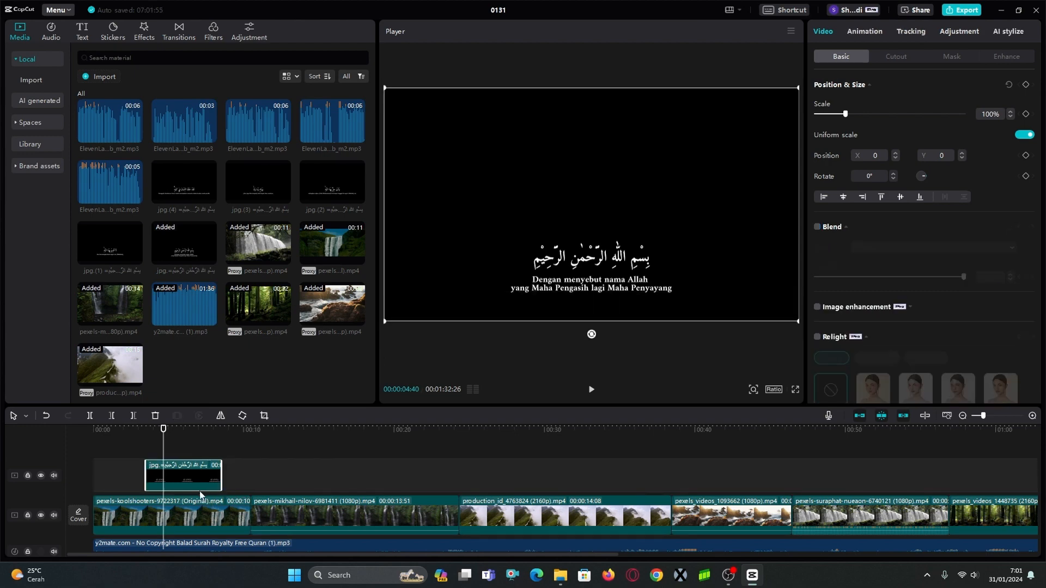
pyautogui.click(817, 228)
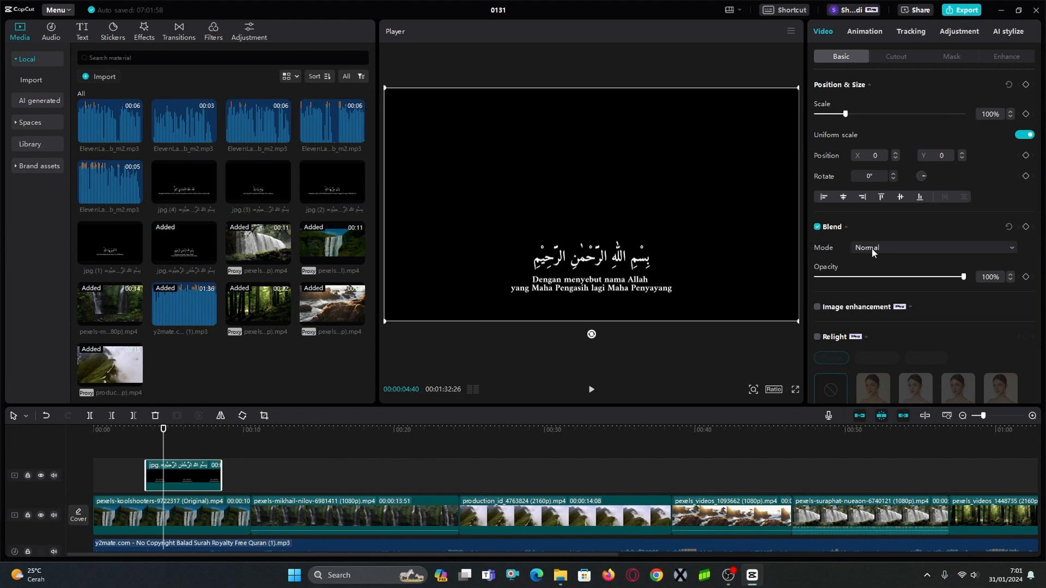
pyautogui.click(871, 249)
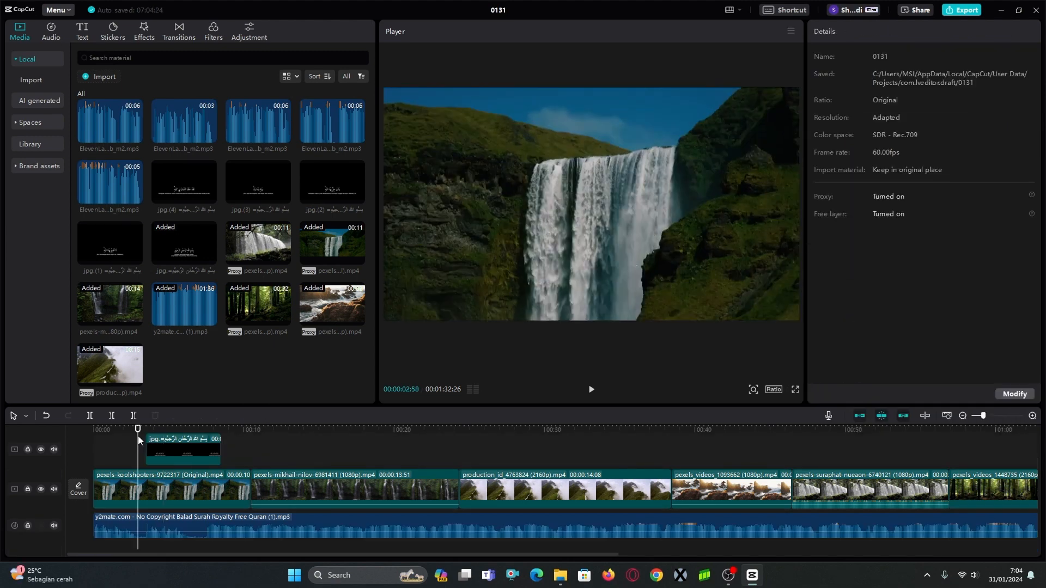
pyautogui.press('space')
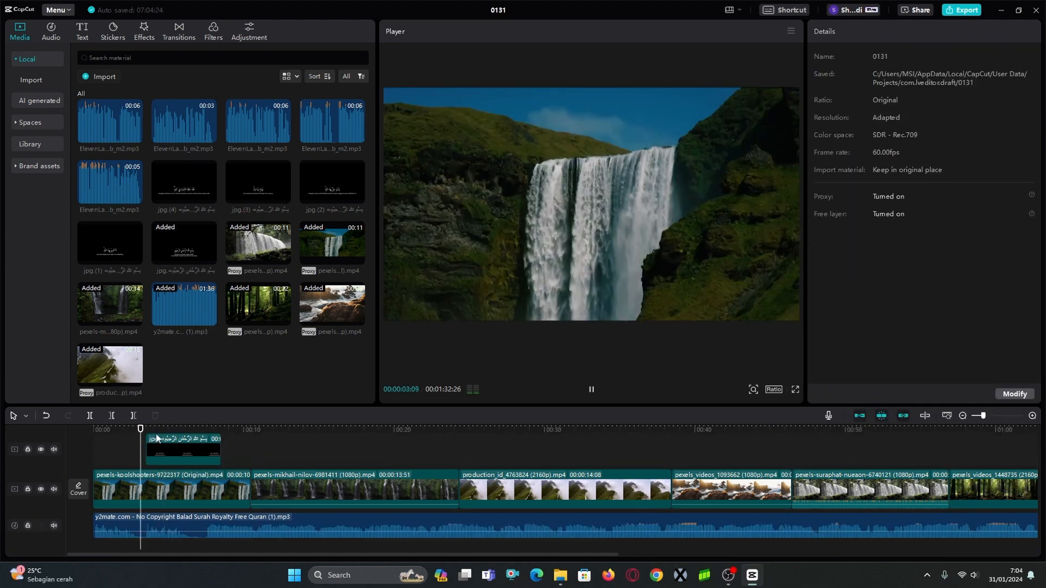
pyautogui.press('space')
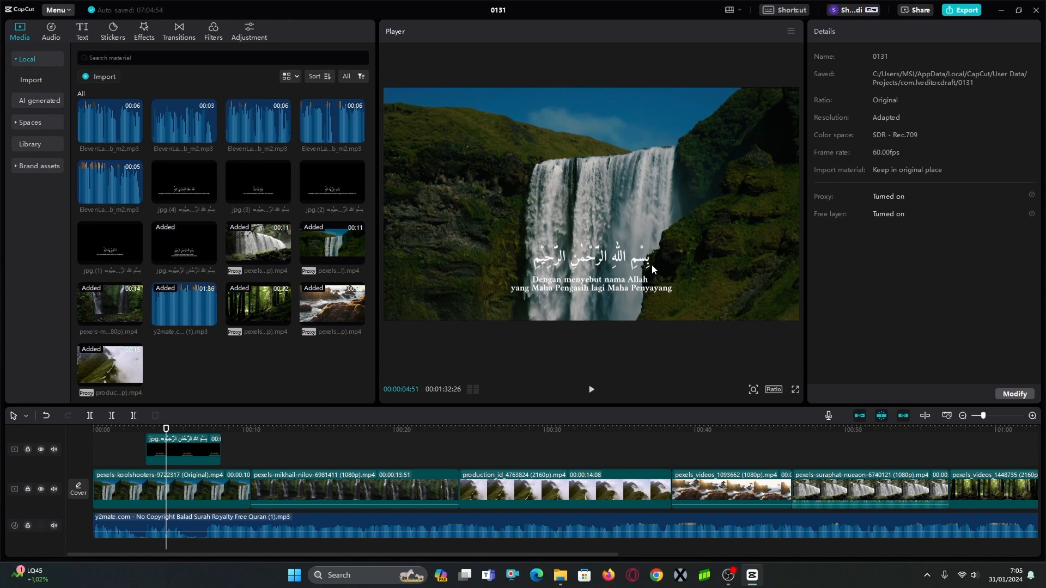
# Crop the Indonesian translation off the lower part of the Bismillah slide, keeping the Arabic line, and preview the result.
pyautogui.click(239, 444)
pyautogui.click(196, 449)
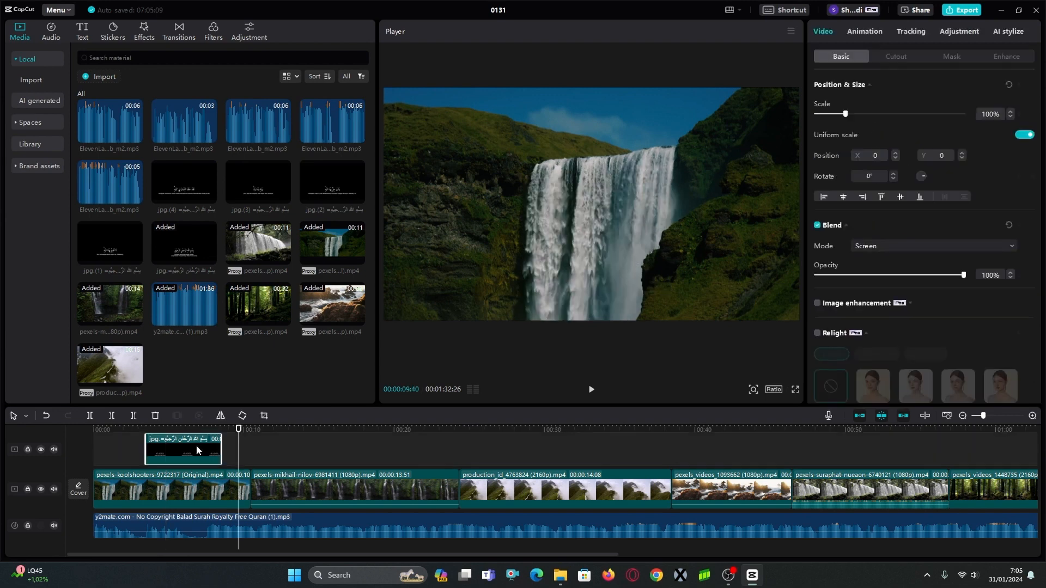
pyautogui.click(189, 445)
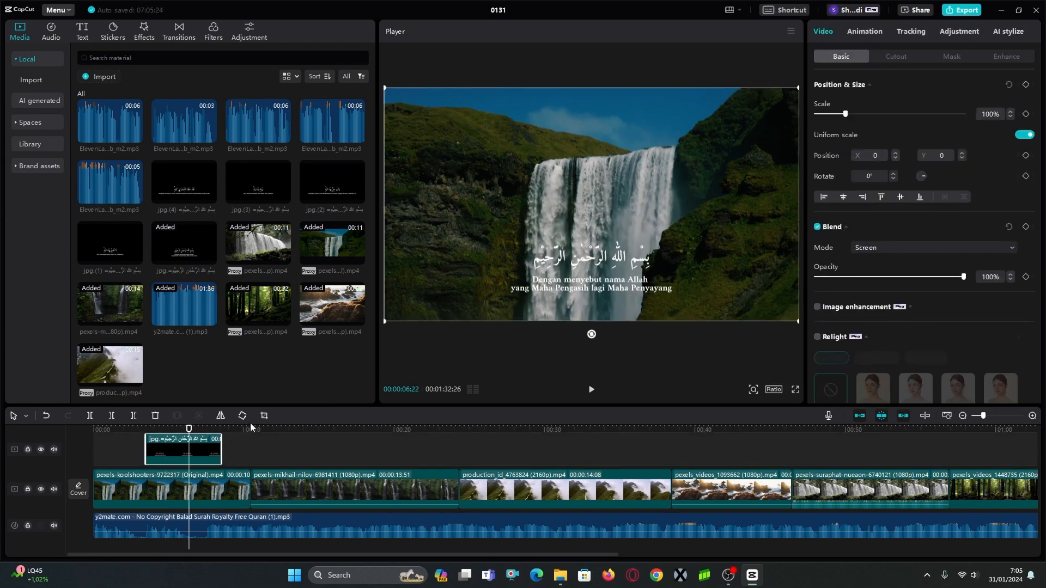
pyautogui.click(264, 415)
pyautogui.moveTo(523, 399); pyautogui.dragTo(525, 354)
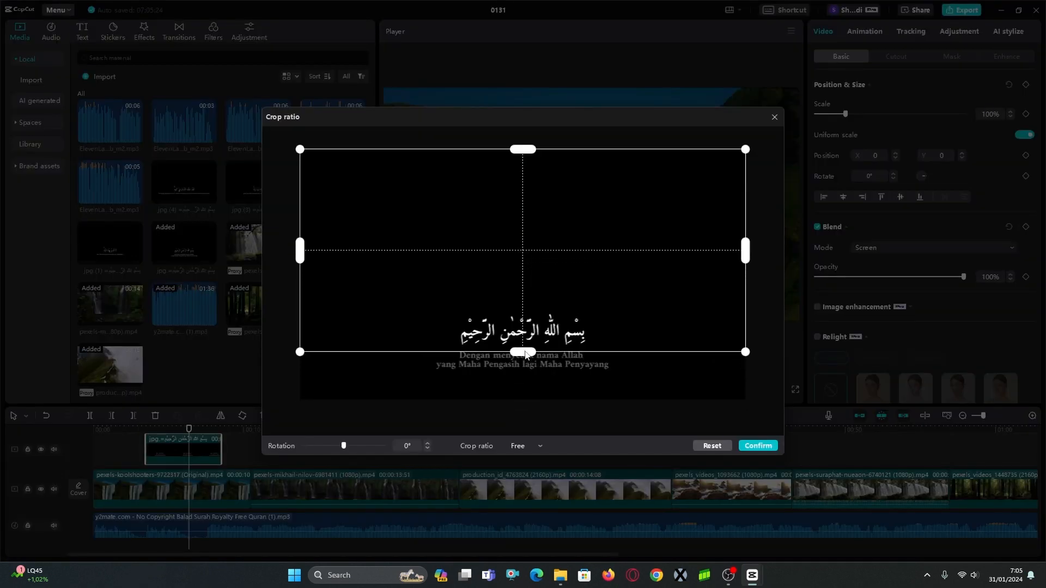
pyautogui.click(758, 446)
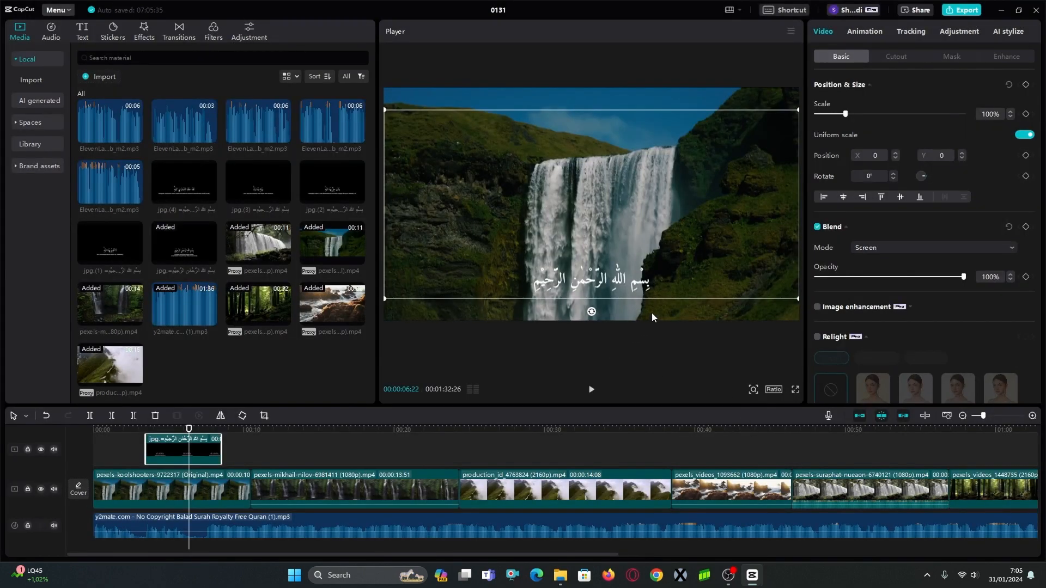
pyautogui.click(142, 432)
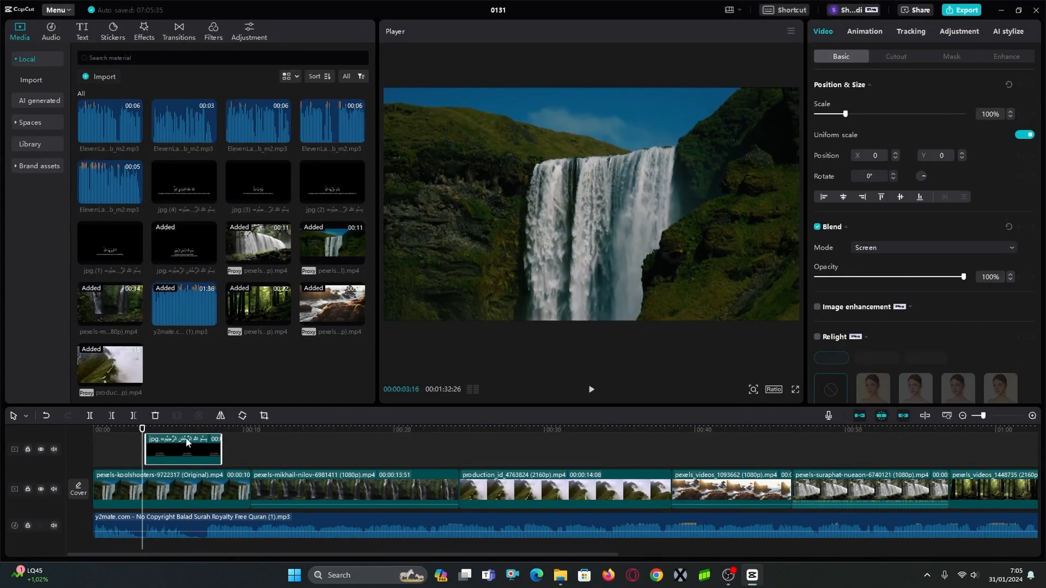
pyautogui.press('space')
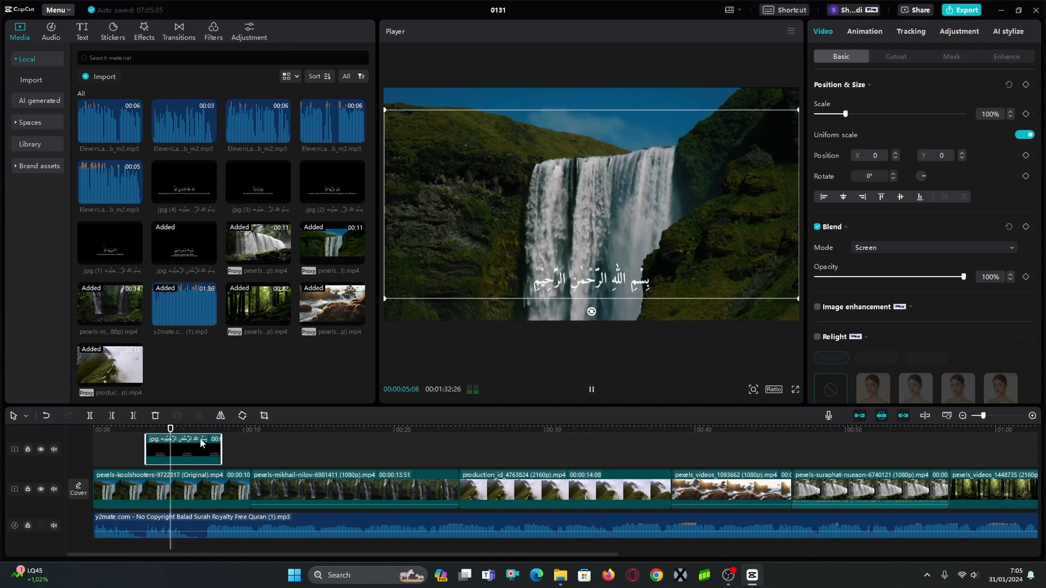
pyautogui.press('space')
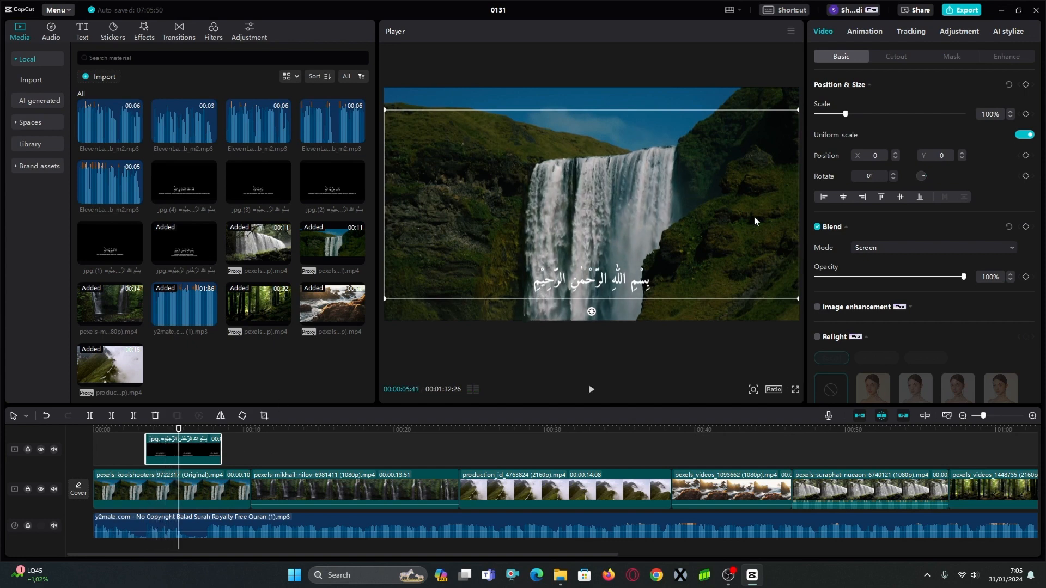
# Apply the Fade In entrance and Fade Out exit animations to the Bismillah slide.
pyautogui.click(882, 33)
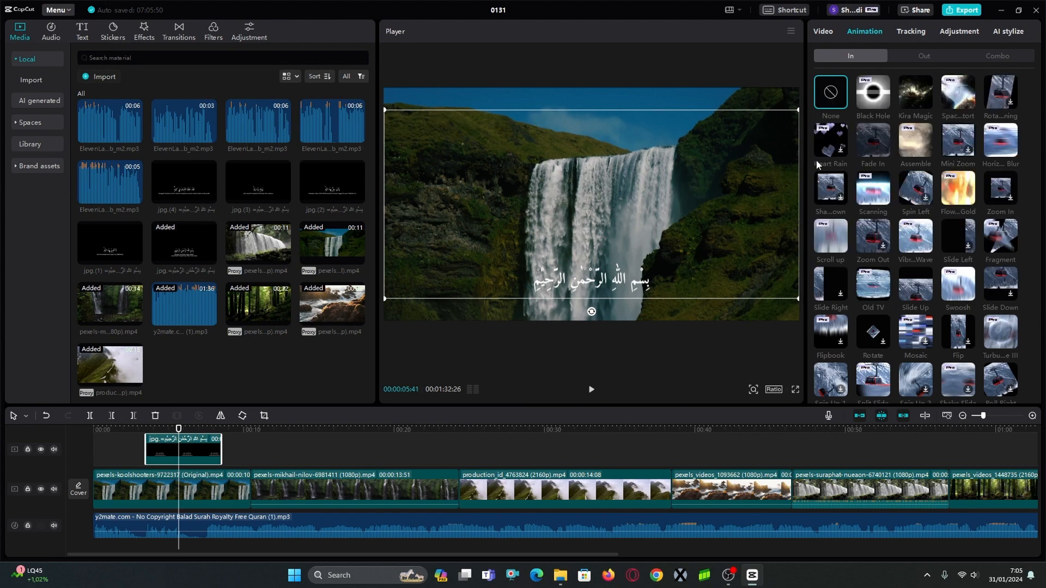
pyautogui.click(869, 143)
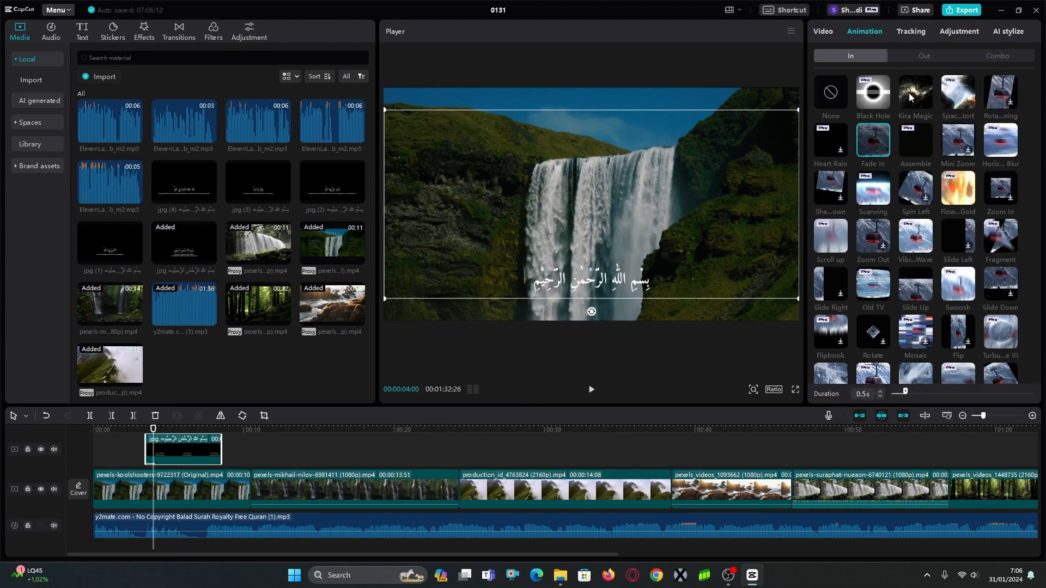
pyautogui.click(929, 57)
pyautogui.click(878, 148)
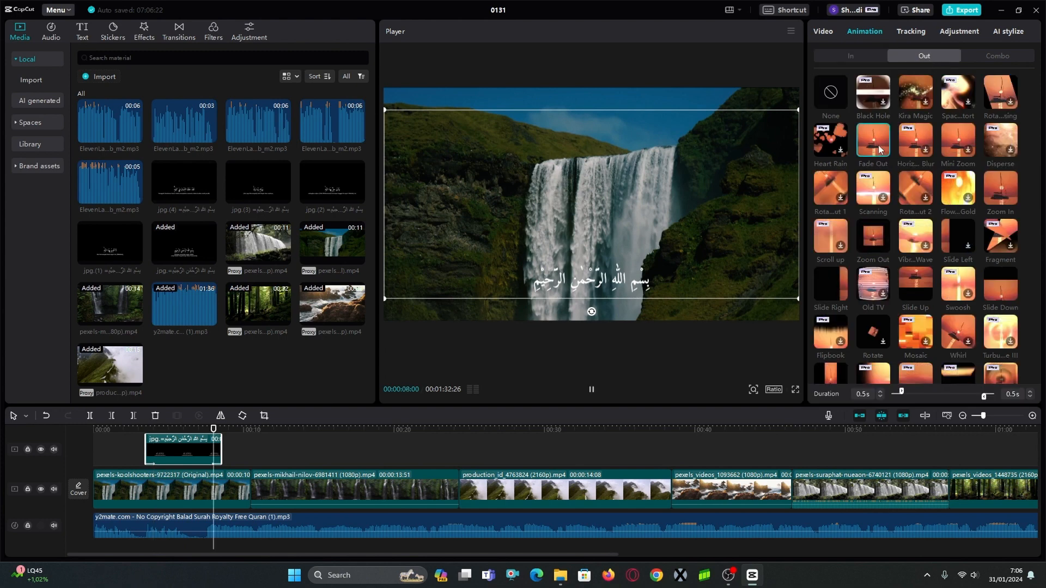
# Shorten the Bismillah slide so it ends about 7 seconds into the timeline, and show the frame at about 5 seconds.
pyautogui.moveTo(221, 448); pyautogui.dragTo(203, 448)
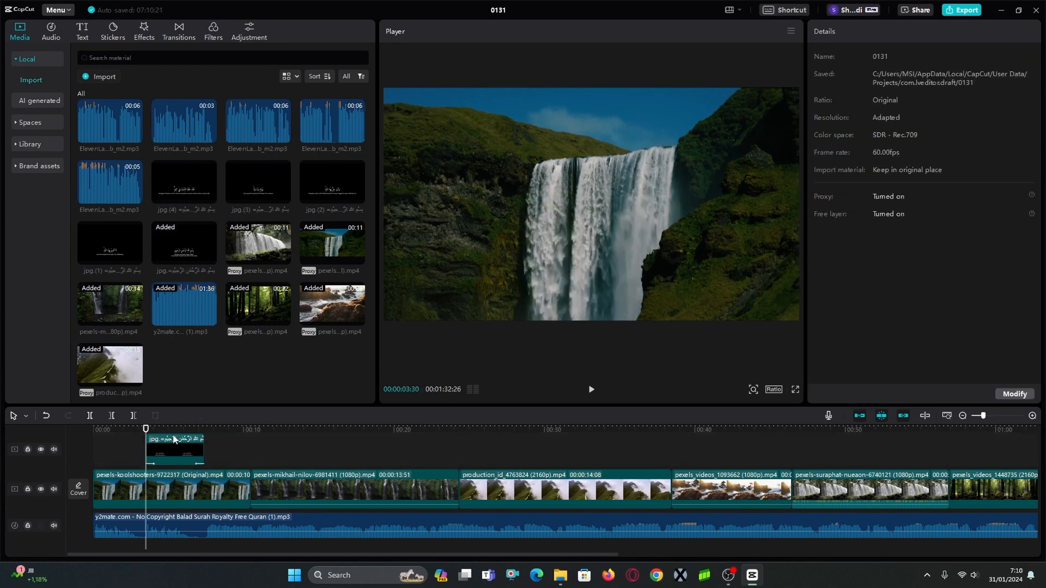
pyautogui.click(170, 429)
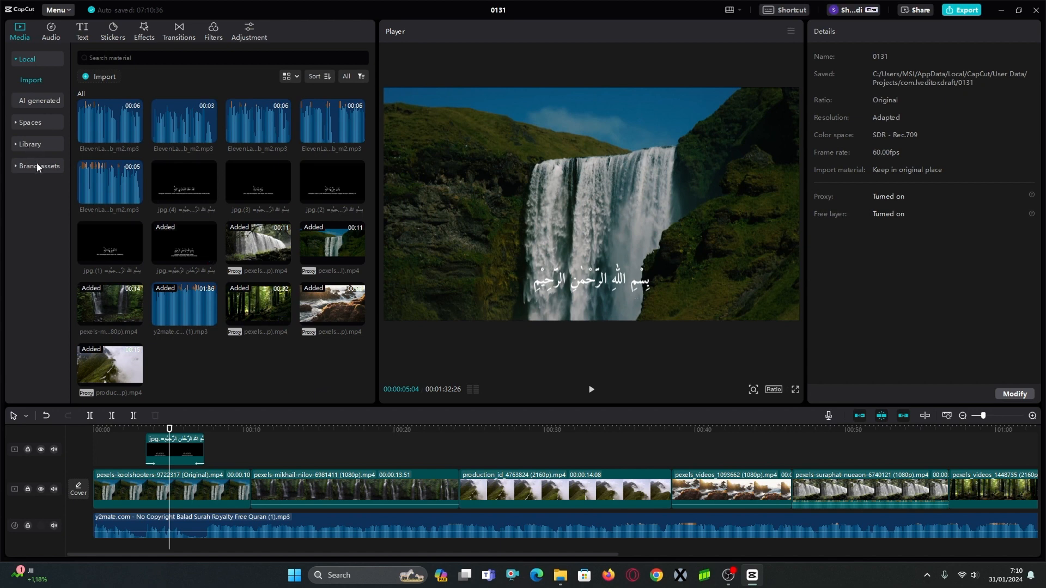
# Search the stock library for "black screen" and filter the results to photos, restricting their orientation too.
pyautogui.click(32, 143)
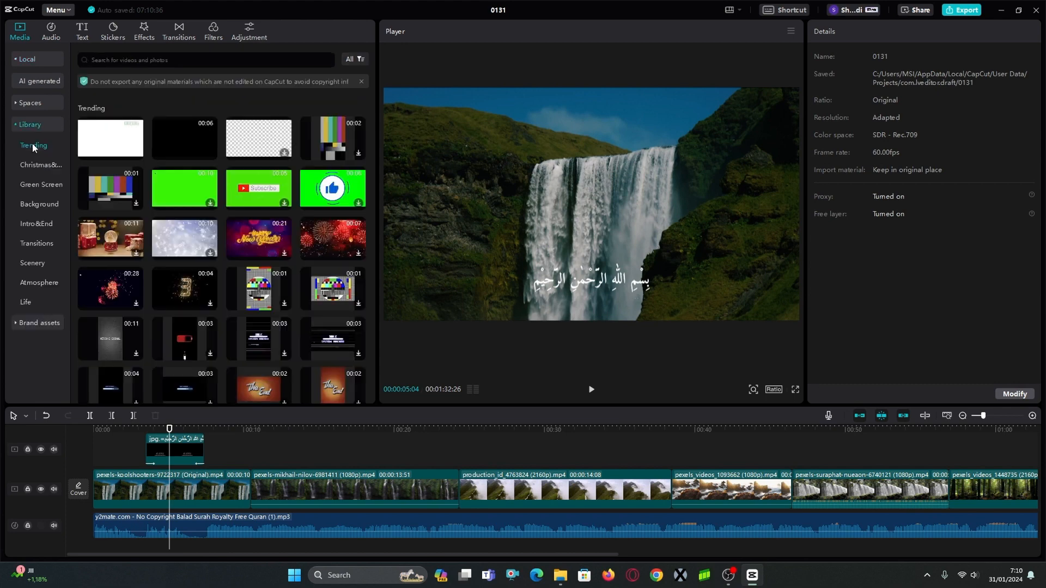
pyautogui.click(226, 61)
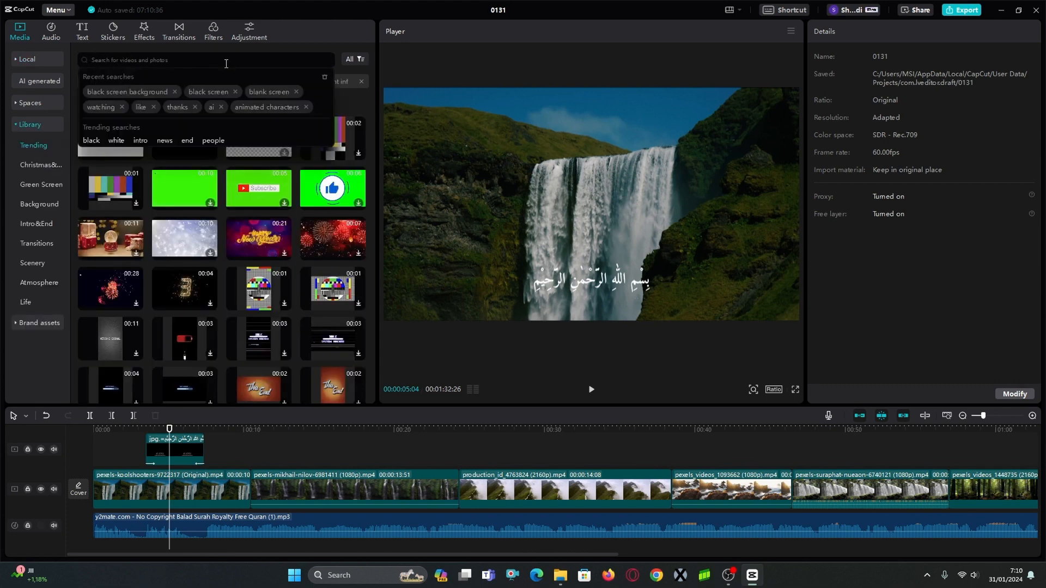
pyautogui.write('black screen')
pyautogui.press('Return')
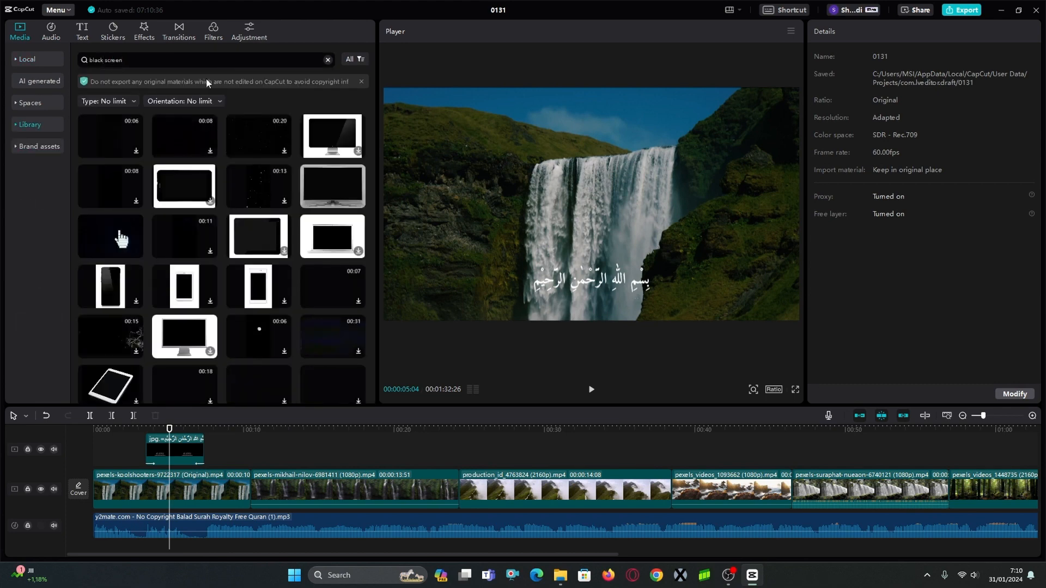
pyautogui.click(124, 103)
pyautogui.click(116, 153)
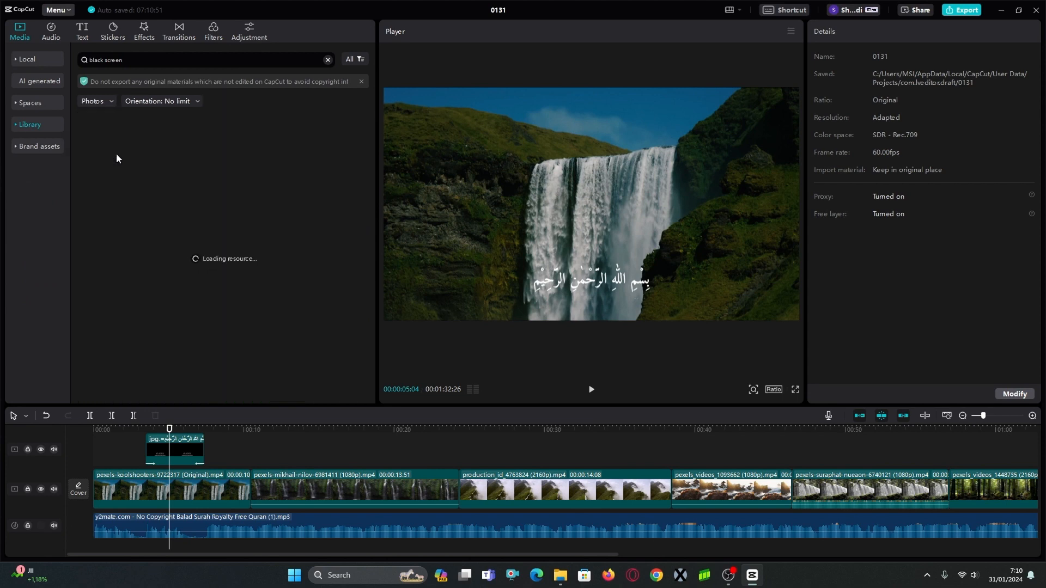
pyautogui.click(161, 102)
pyautogui.click(164, 136)
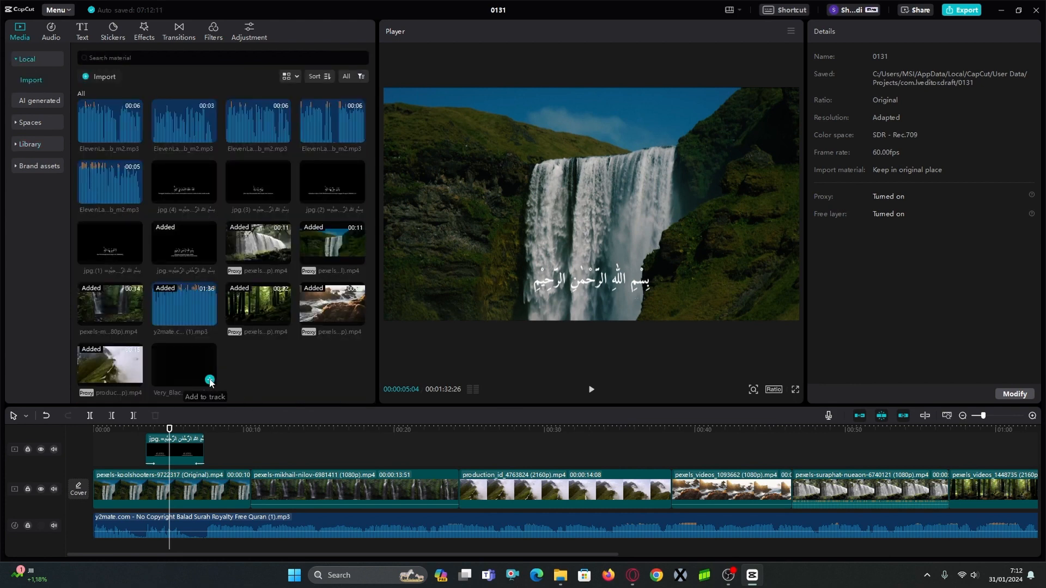
# Add the Very_Black_screen image at the Bismillah slide's start and arrange the tracks so the image lies beneath the slide.
pyautogui.moveTo(212, 382); pyautogui.dragTo(143, 446)
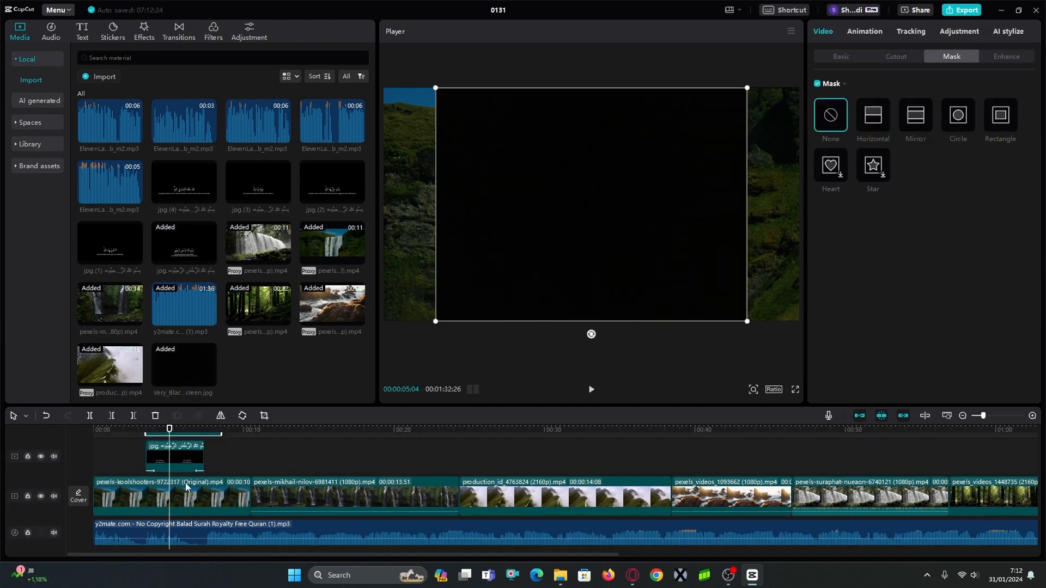
pyautogui.click(182, 481)
pyautogui.moveTo(181, 481); pyautogui.dragTo(181, 447)
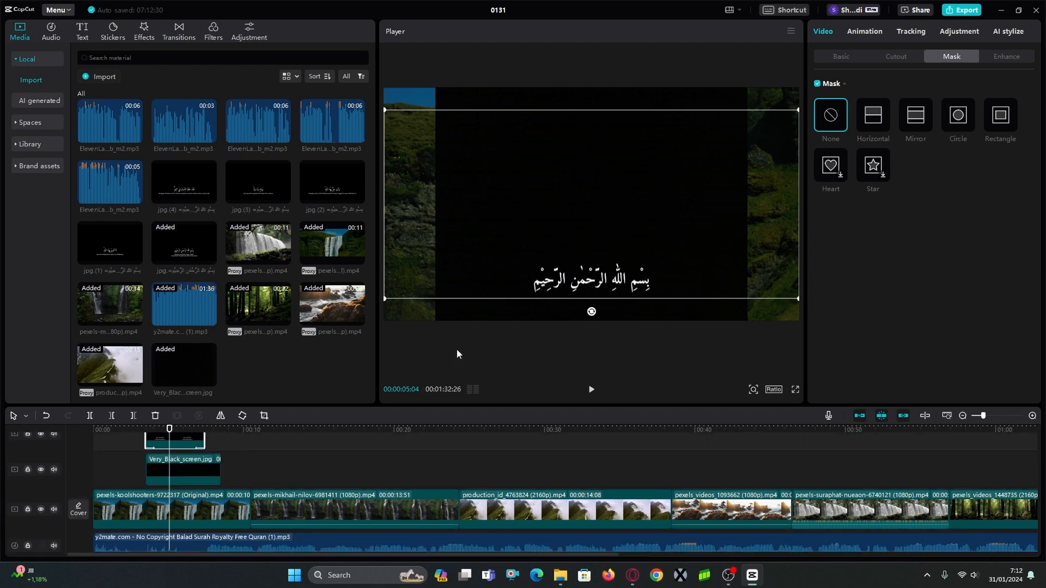
# Enlarge the black screen image to 153% and shift it downward to X 126, Y -458 in the frame.
pyautogui.click(202, 466)
pyautogui.moveTo(747, 322); pyautogui.dragTo(885, 364)
pyautogui.moveTo(493, 350); pyautogui.dragTo(507, 400)
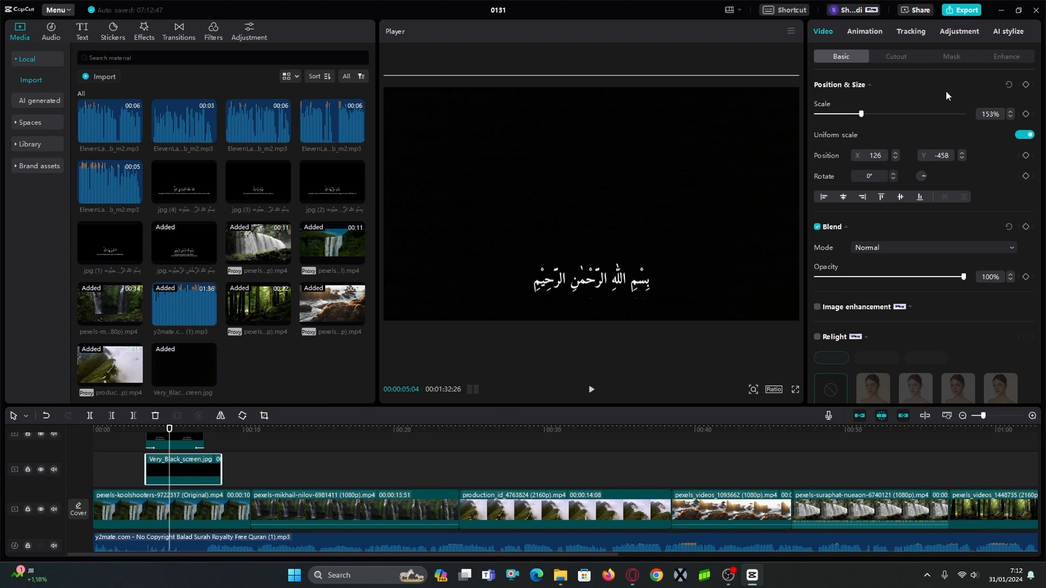
# Apply a Horizontal mask to the black image, rotated -180° with feather 40, to shade the frame's lower part, and preview it.
pyautogui.click(966, 58)
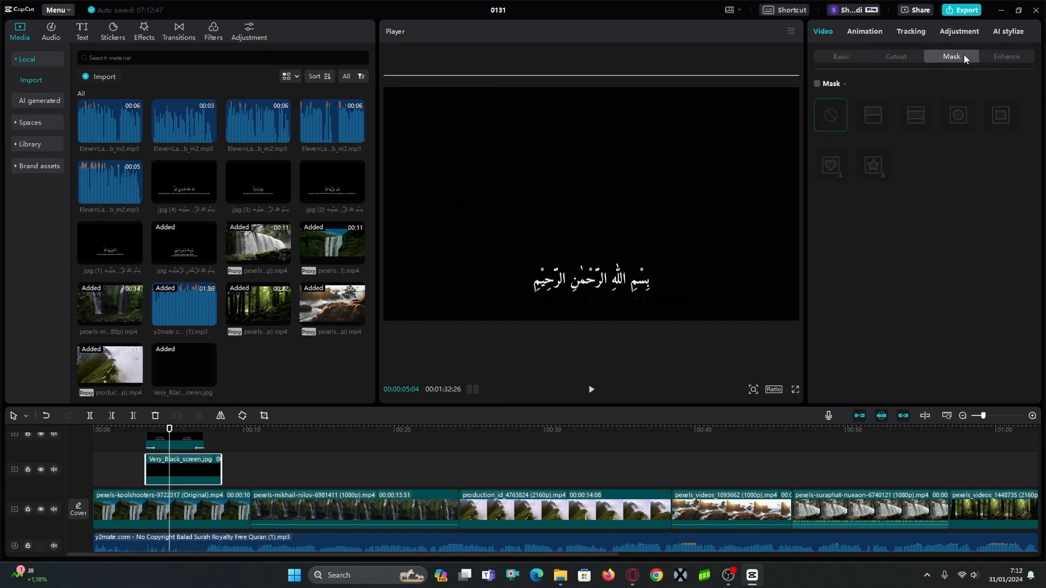
pyautogui.click(817, 84)
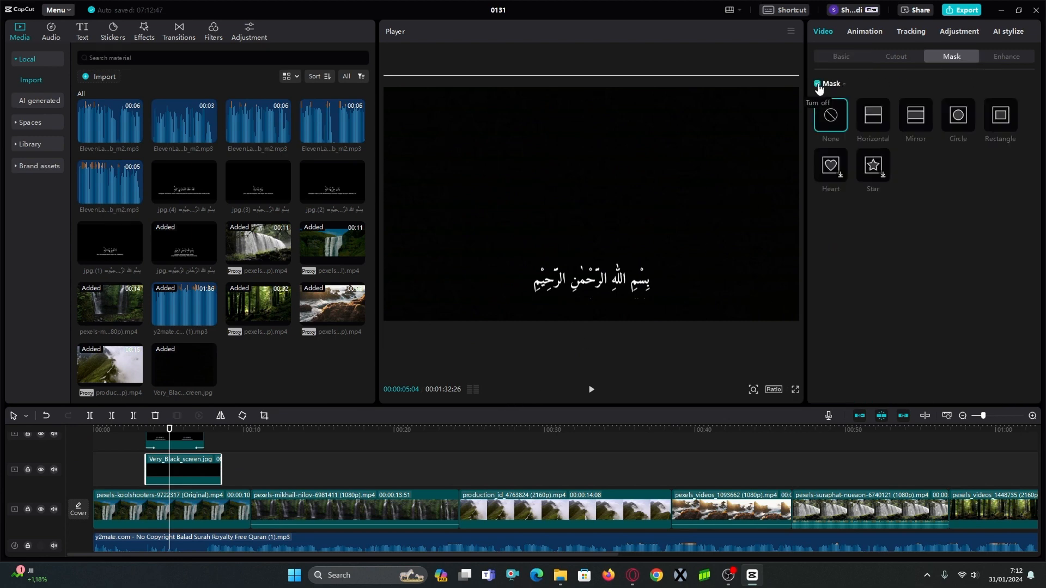
pyautogui.click(877, 119)
pyautogui.moveTo(605, 277); pyautogui.dragTo(606, 211)
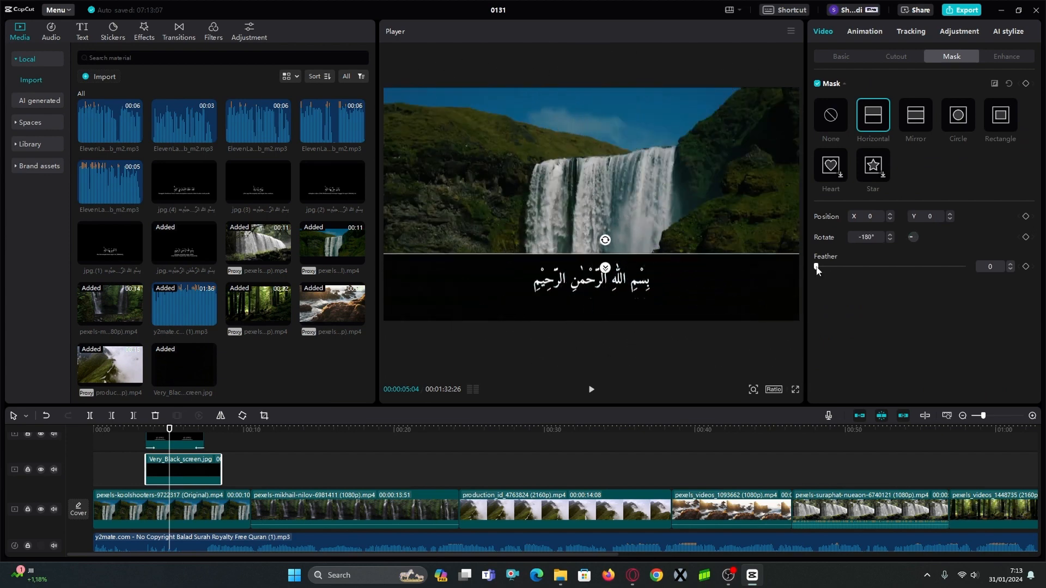
pyautogui.moveTo(817, 268); pyautogui.dragTo(876, 266)
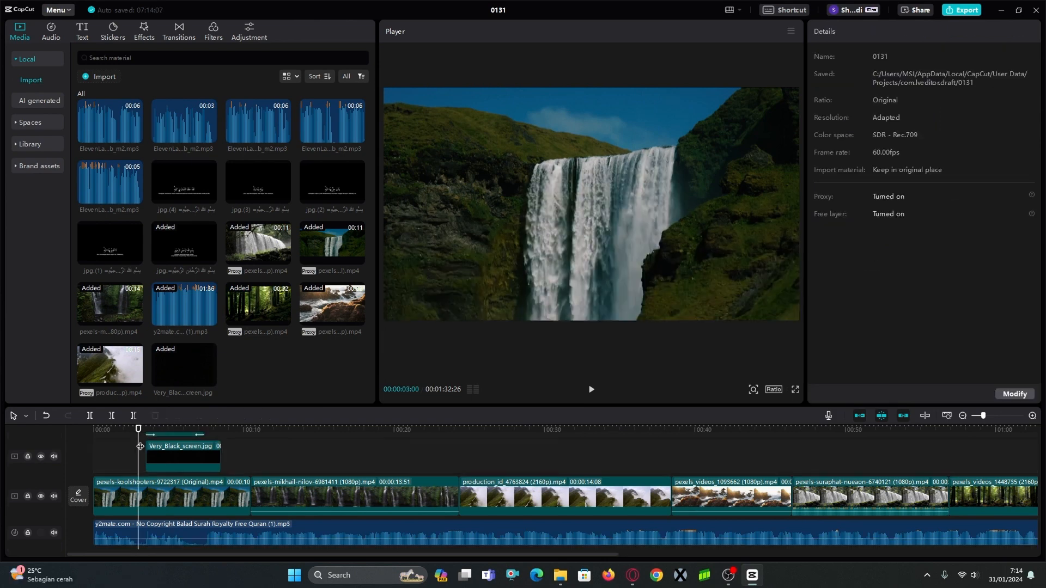
pyautogui.press('space')
pyautogui.press('space')
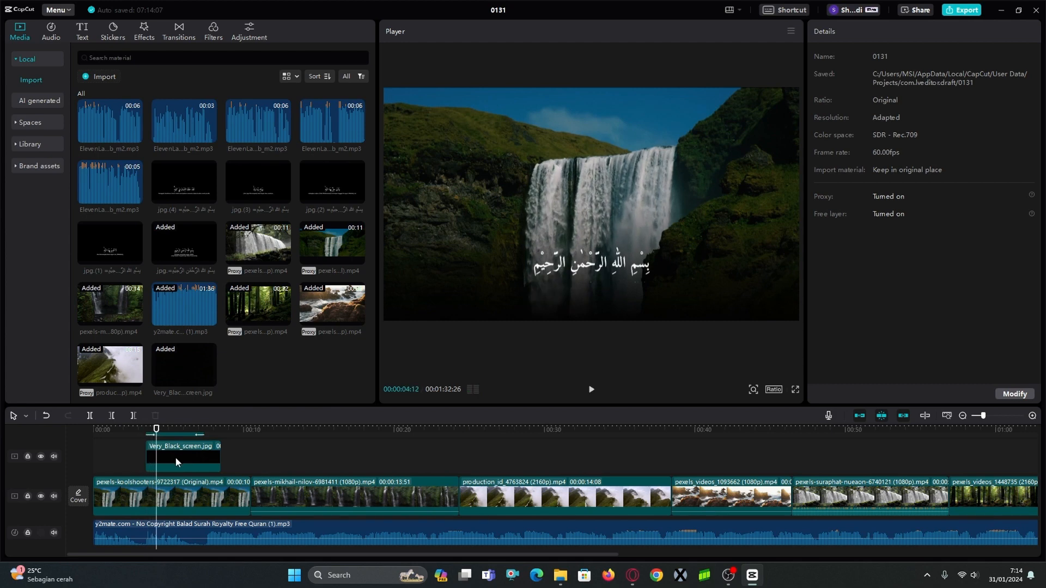
# Apply the Fade In and Fade Out animations to the black screen image and extend it to the end of the footage.
pyautogui.click(176, 462)
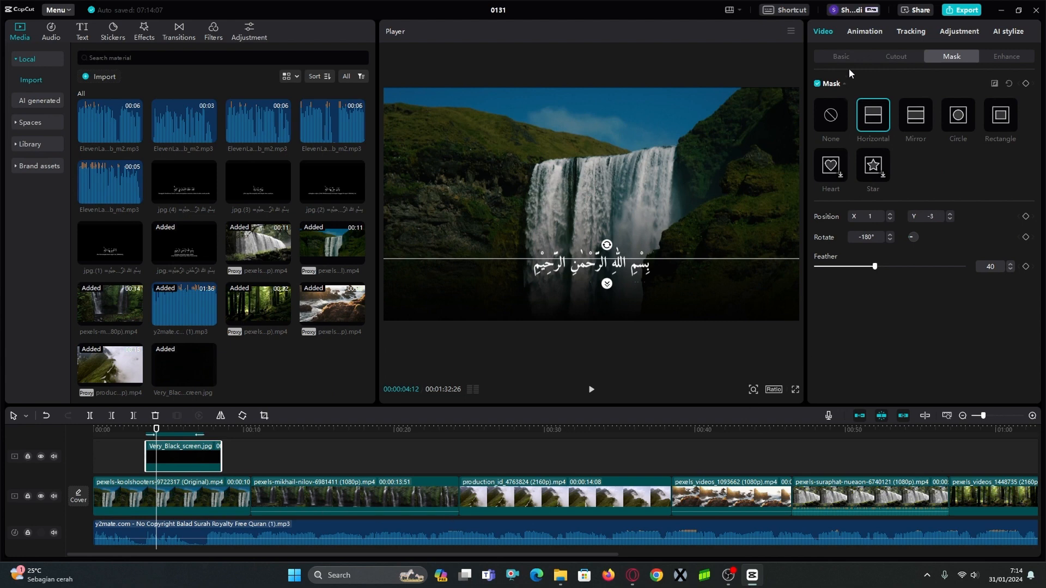
pyautogui.click(866, 32)
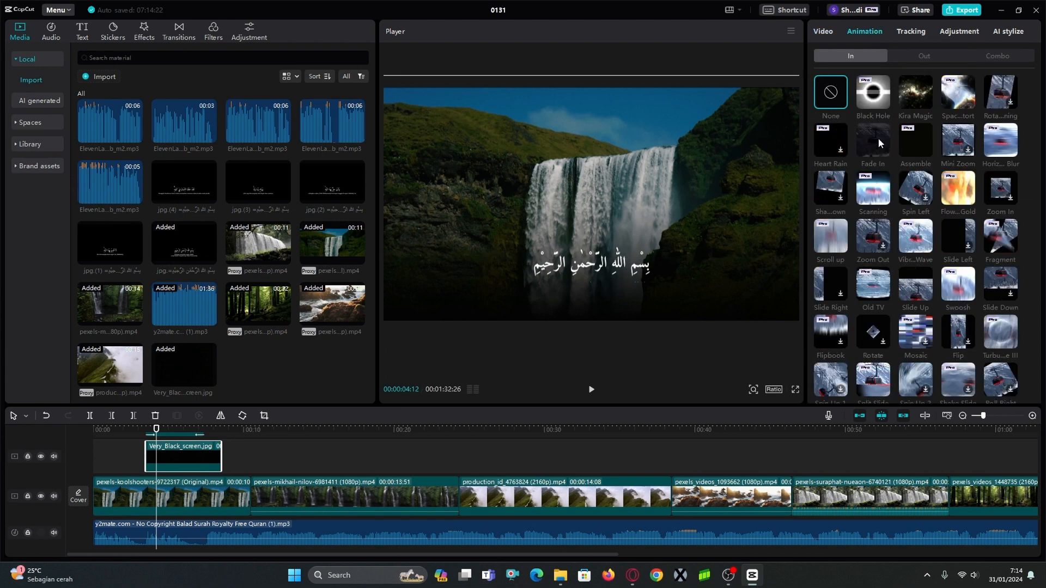
pyautogui.click(920, 52)
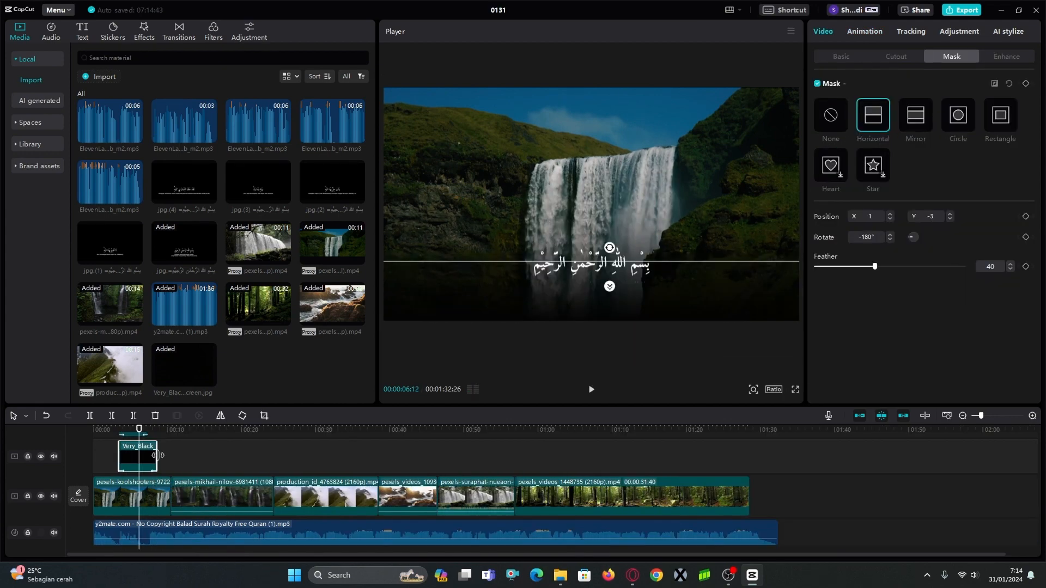
pyautogui.moveTo(158, 455); pyautogui.dragTo(745, 461)
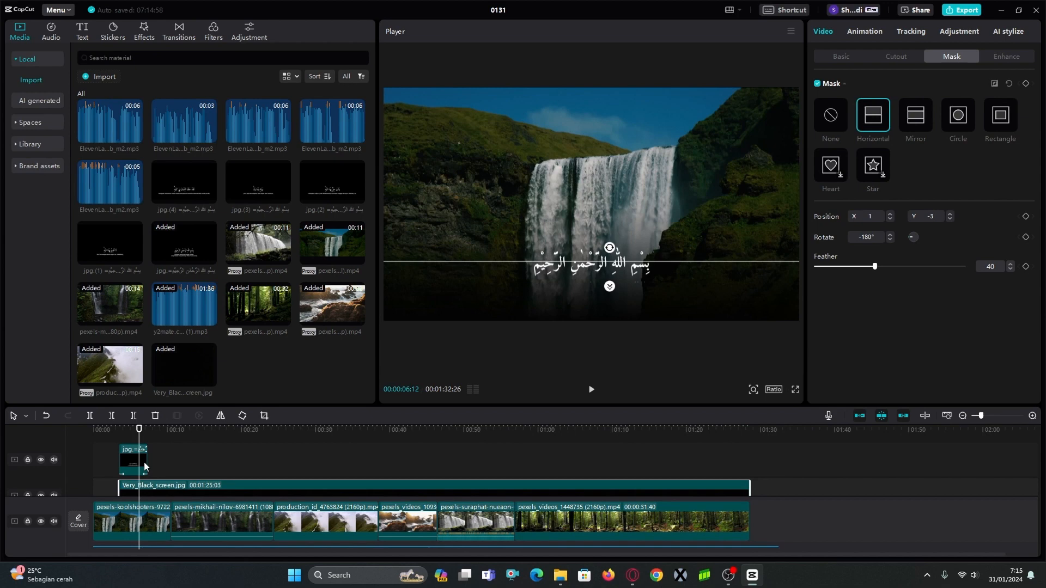
# Split the recitation audio after the Bismillah, about 6.5 seconds in, and move the remainder later to open a gap for narration.
pyautogui.scroll(-2, 153, 474)
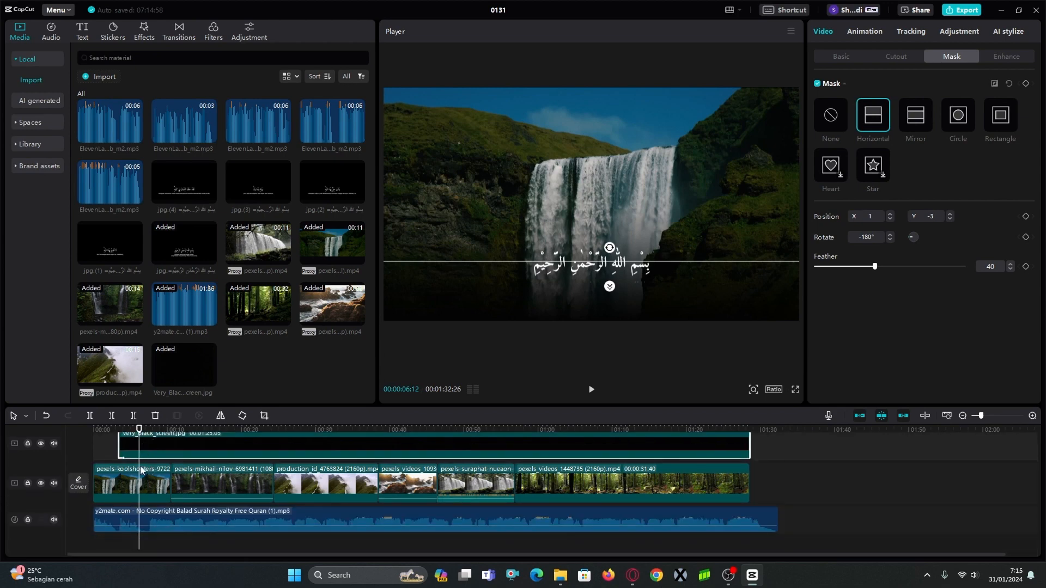
pyautogui.moveTo(139, 429); pyautogui.dragTo(124, 428)
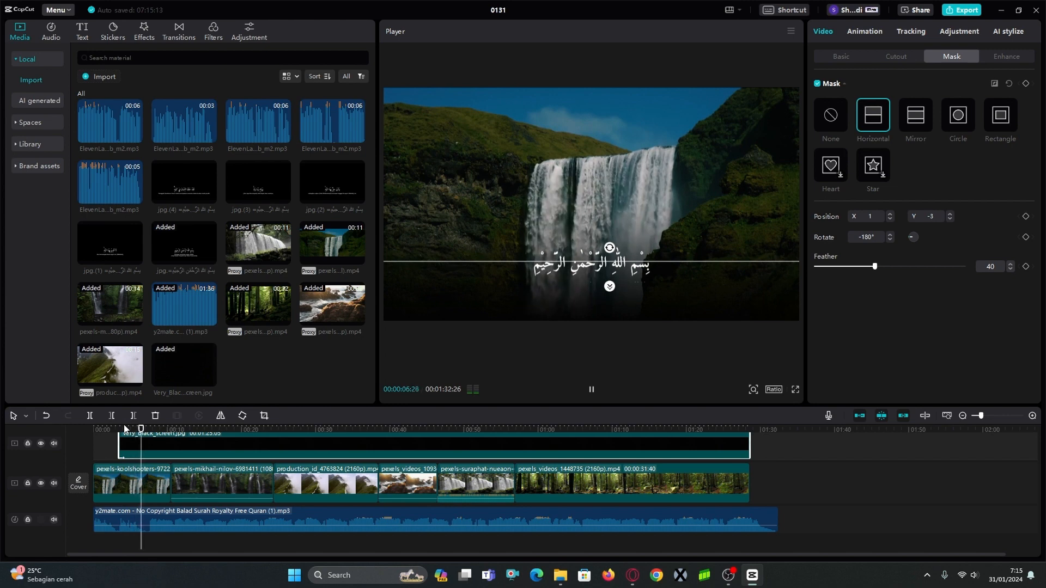
pyautogui.click(153, 514)
pyautogui.hotkey('ctrl', 'b')
pyautogui.moveTo(153, 514); pyautogui.dragTo(229, 513)
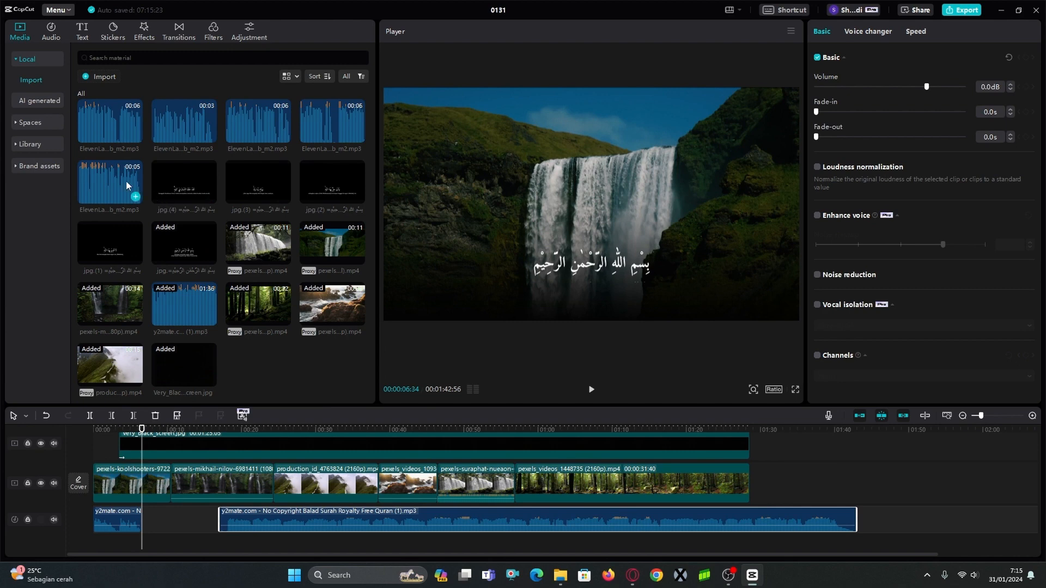
# Insert the 5-second ElevenLabs narration after the first recitation piece, preview it, and apply the Mic Hog voice filter to it.
pyautogui.click(135, 197)
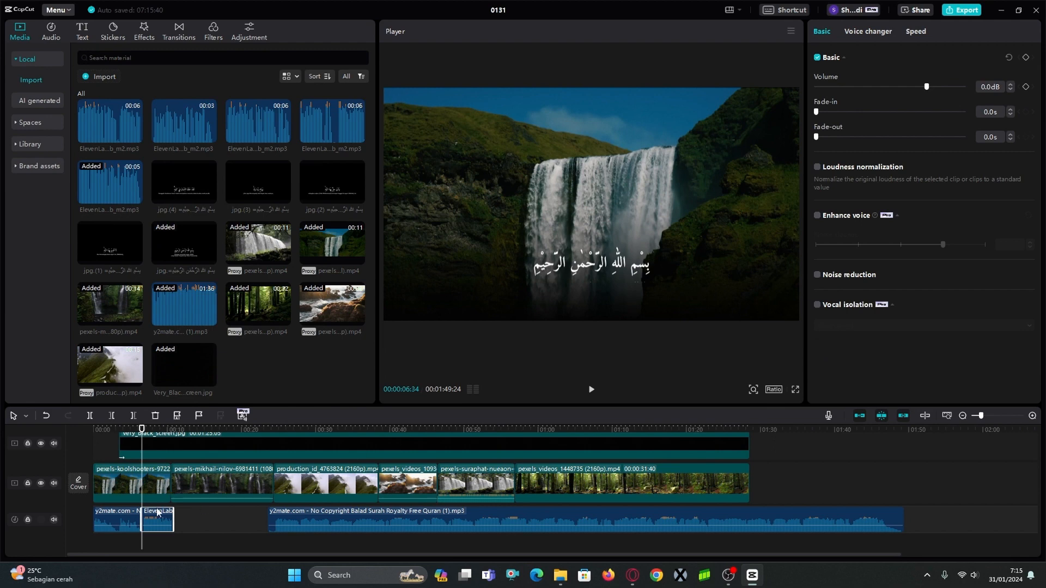
pyautogui.click(120, 432)
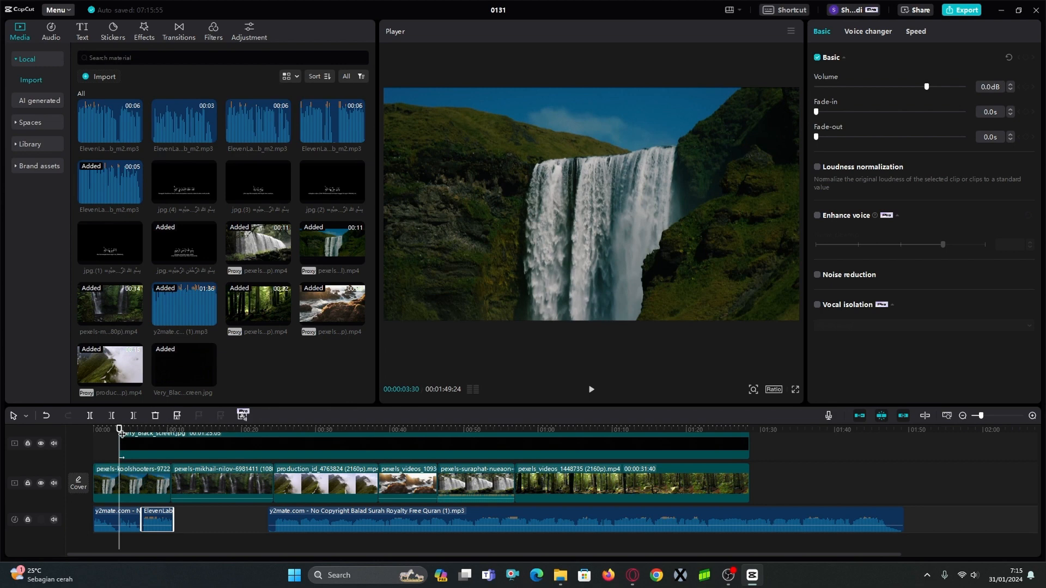
pyautogui.press('space')
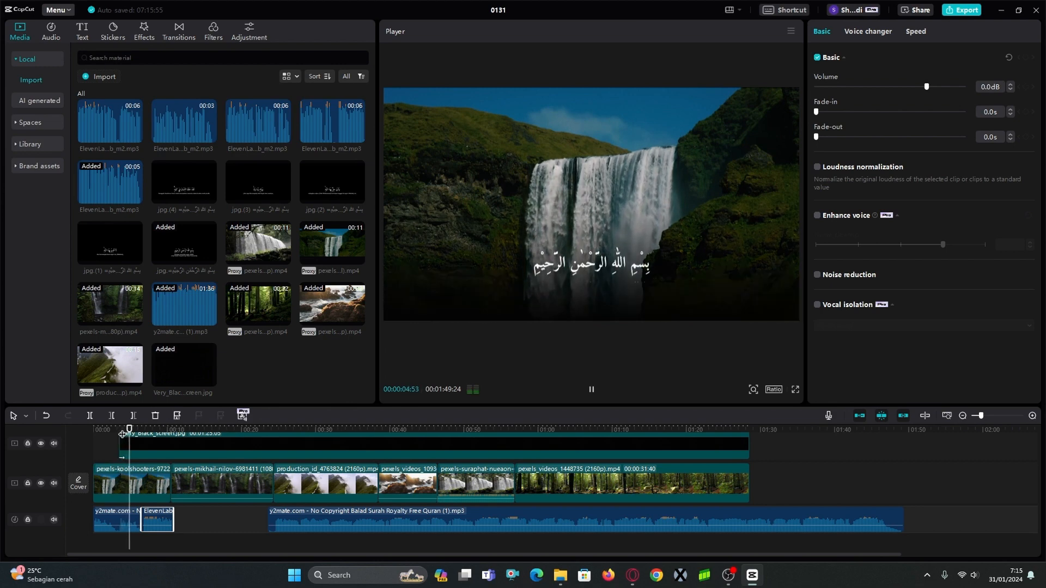
pyautogui.press('space')
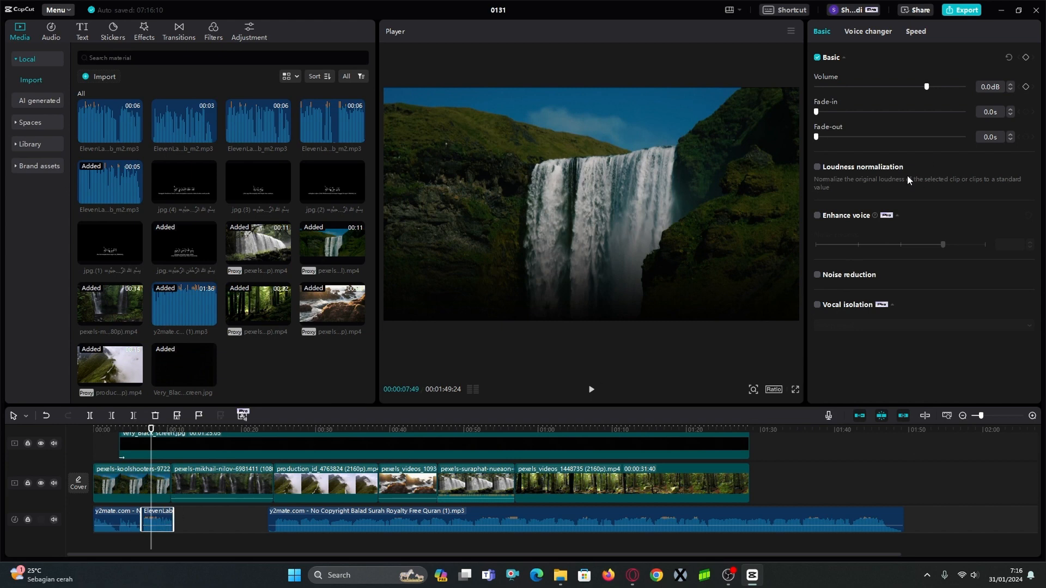
pyautogui.click(890, 31)
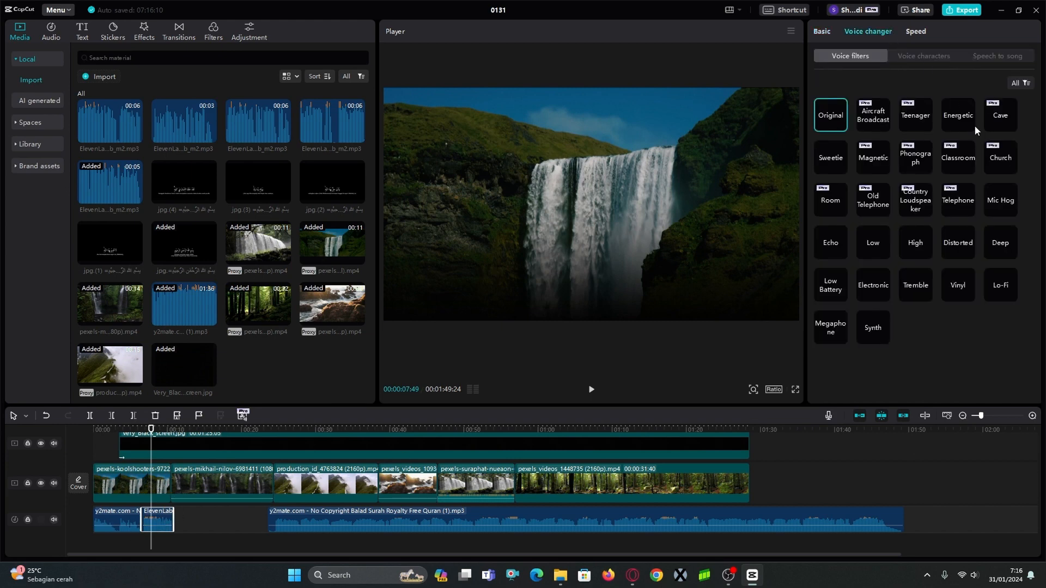
pyautogui.click(1005, 202)
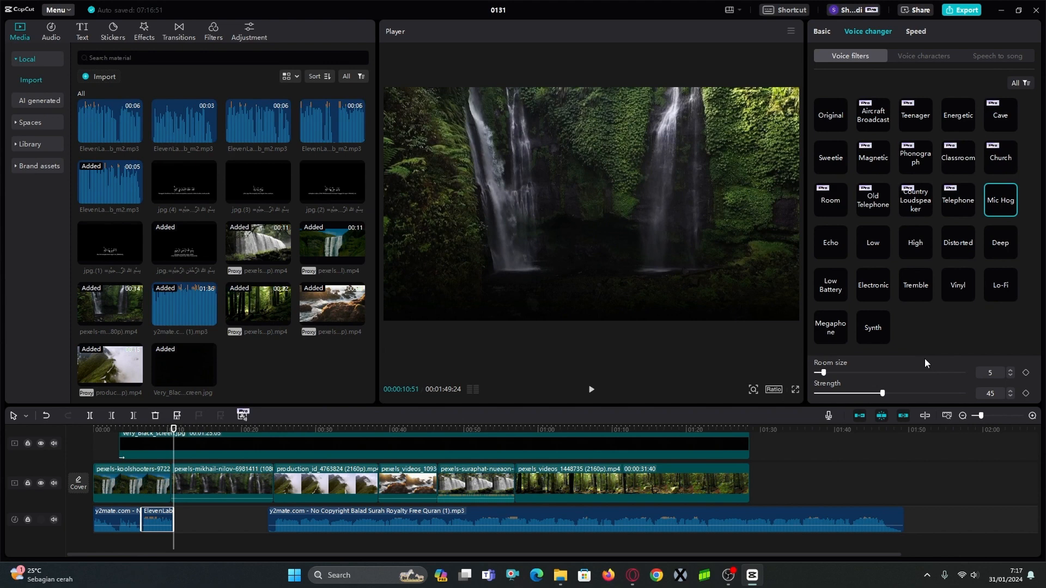
# Extend the Bismillah slide to the narration's end and duplicate it on a track above, starting at about 7 seconds.
pyautogui.scroll(1, 143, 456)
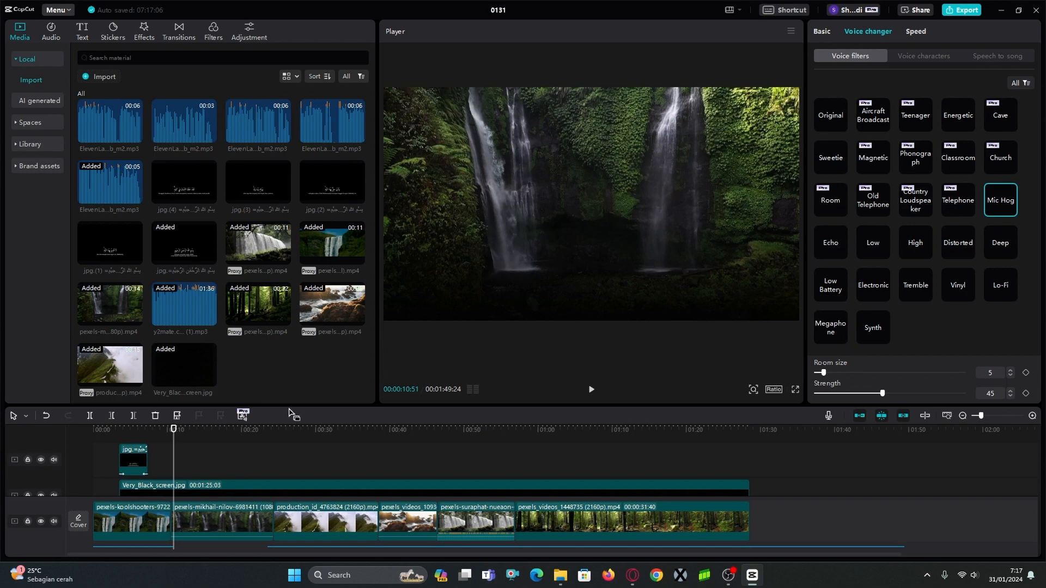
pyautogui.moveTo(147, 459); pyautogui.dragTo(172, 451)
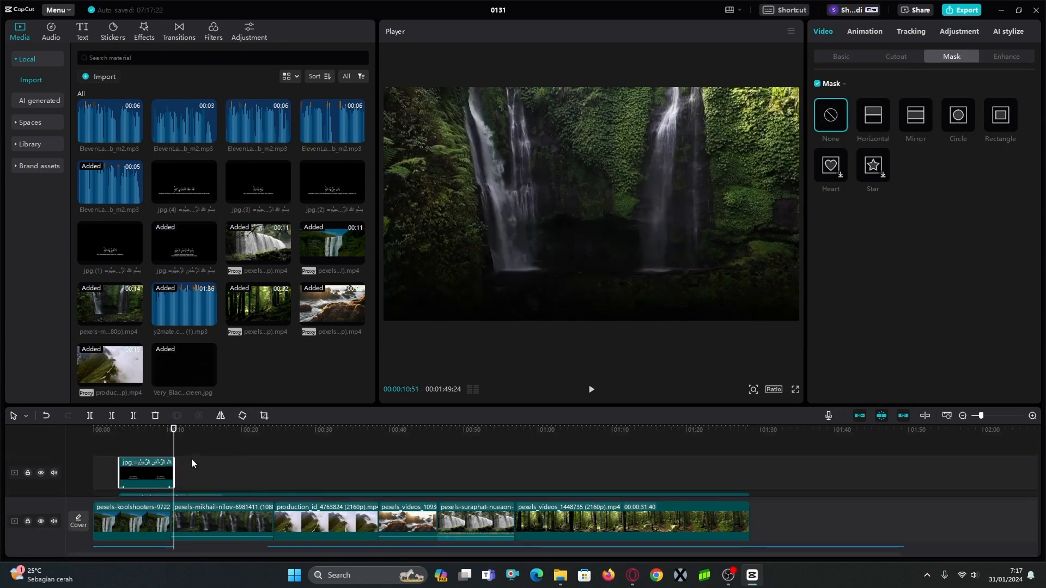
pyautogui.click(142, 448)
pyautogui.click(163, 450)
pyautogui.click(160, 477)
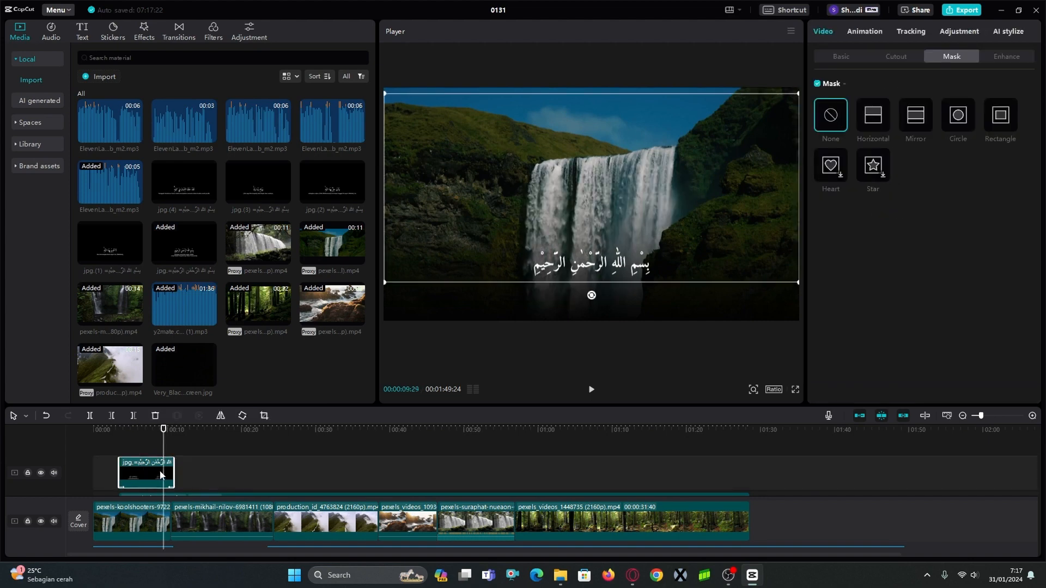
pyautogui.moveTo(161, 475); pyautogui.dragTo(188, 474)
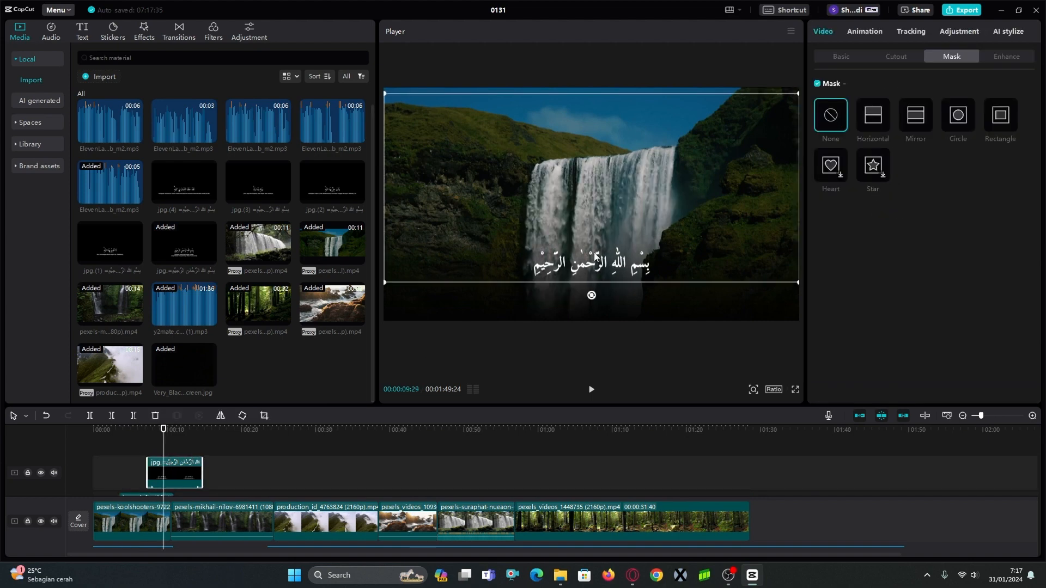
# Recrop the duplicated Bismillah slide to keep only the Indonesian translation, cutting off the Arabic line.
pyautogui.click(263, 416)
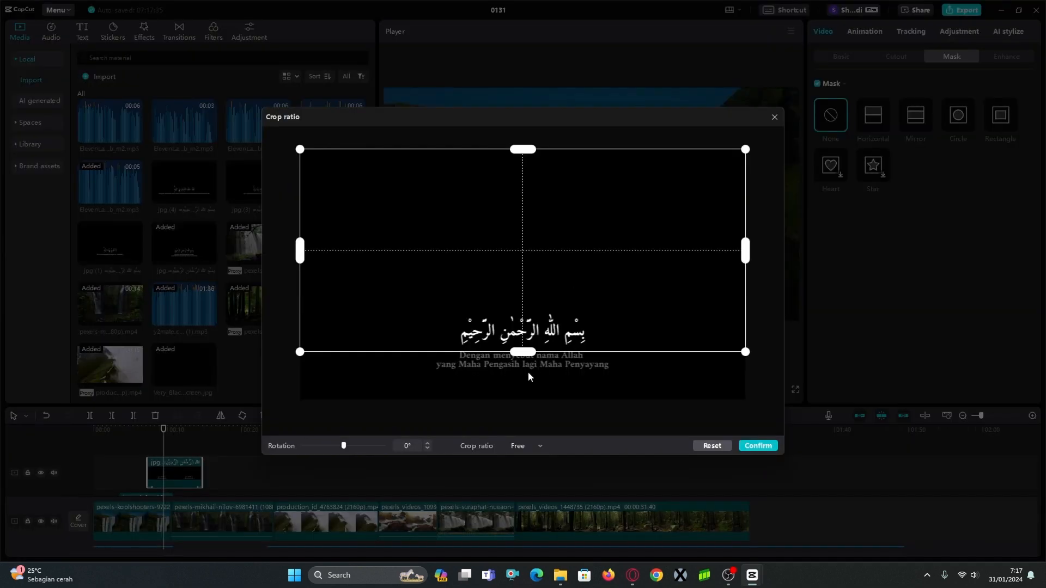
pyautogui.moveTo(522, 356); pyautogui.dragTo(522, 405)
pyautogui.moveTo(525, 153); pyautogui.dragTo(525, 345)
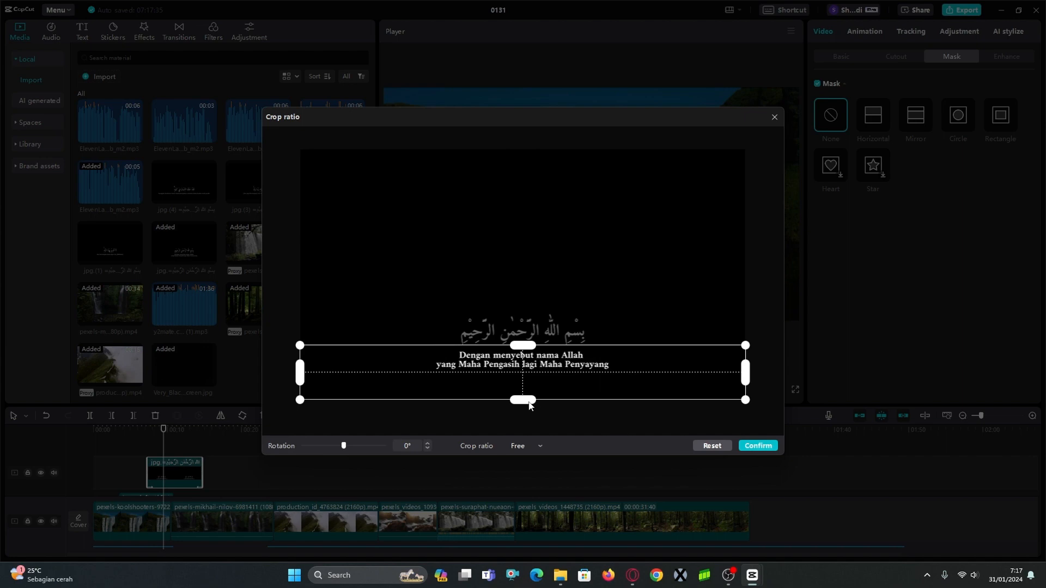
pyautogui.click(757, 446)
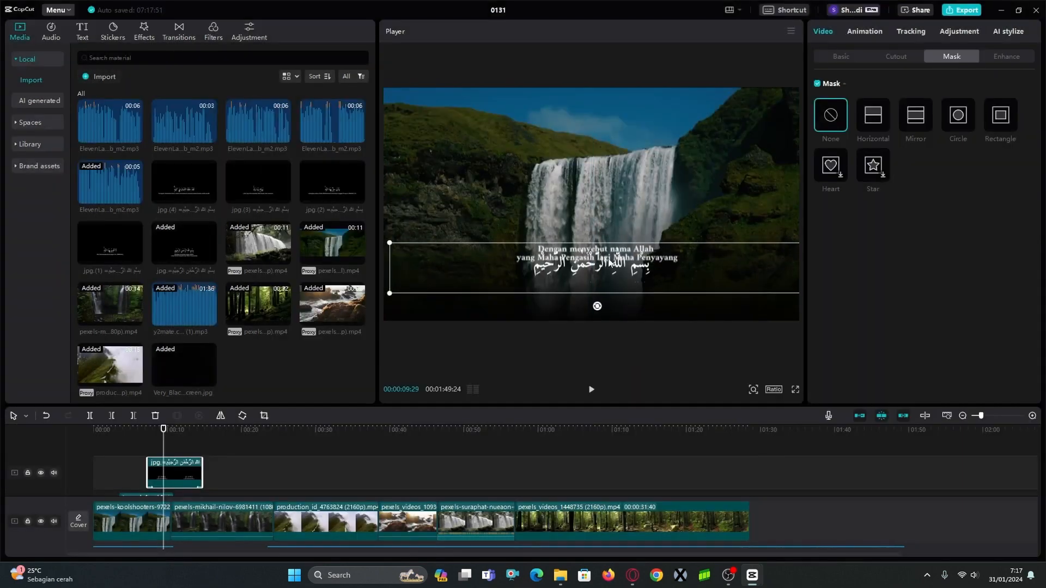
# Trim the Bismillah translation slide to the narration's end, give it a Fade Out animation and preview it.
pyautogui.moveTo(201, 450); pyautogui.dragTo(175, 460)
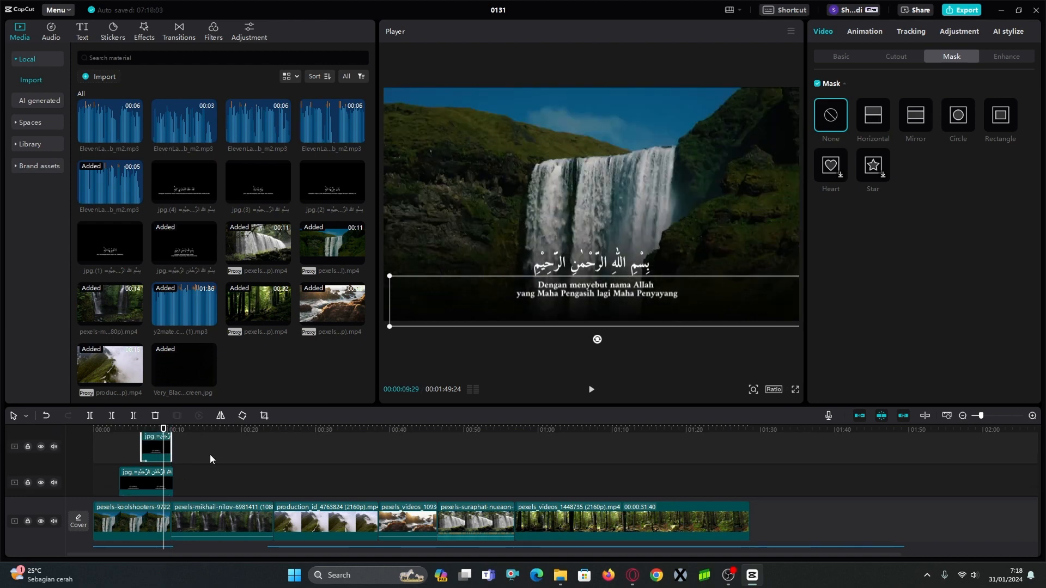
pyautogui.click(880, 32)
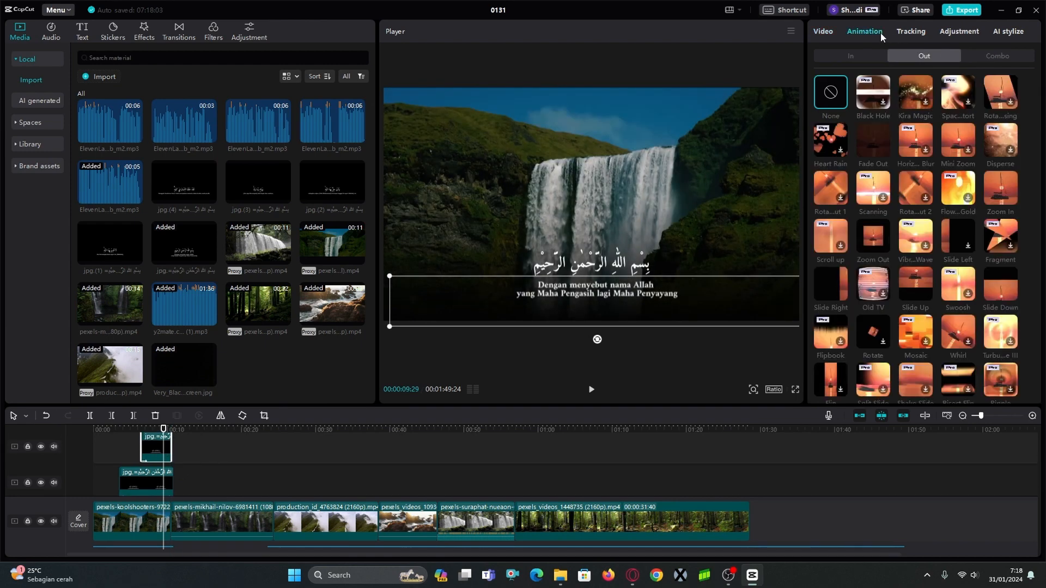
pyautogui.click(874, 143)
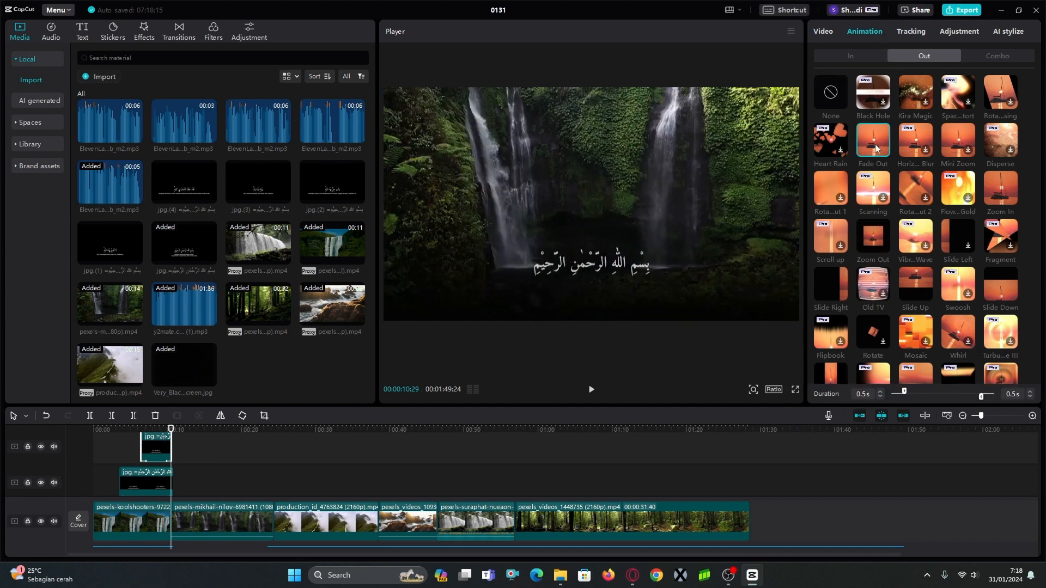
pyautogui.click(116, 446)
pyautogui.press('space')
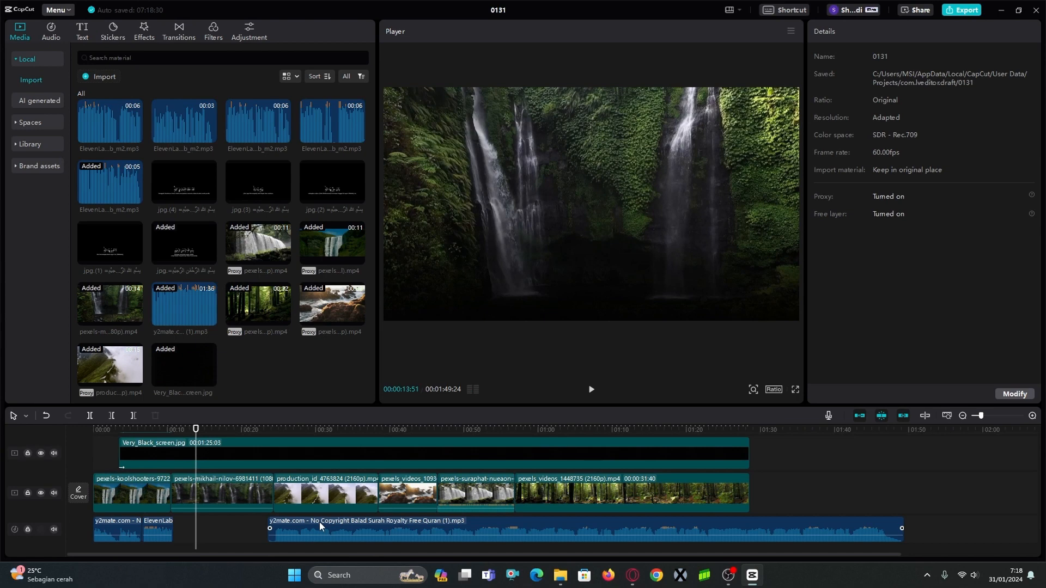
# Move the remaining recitation audio back to start right after the narration and play it through the first verse.
pyautogui.click(246, 521)
pyautogui.moveTo(247, 521); pyautogui.dragTo(177, 525)
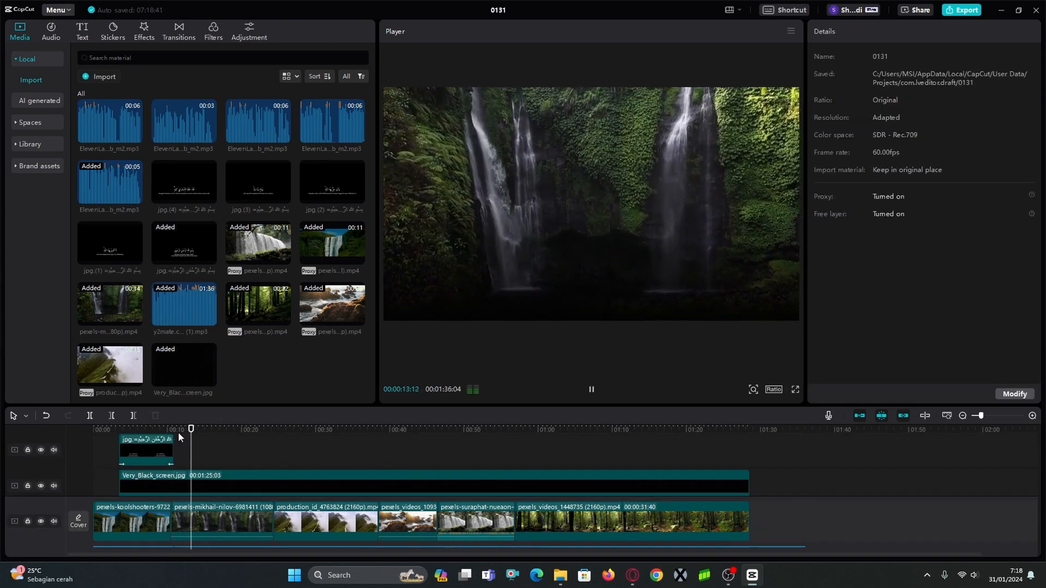
pyautogui.scroll(-2, 221, 506)
pyautogui.press('space')
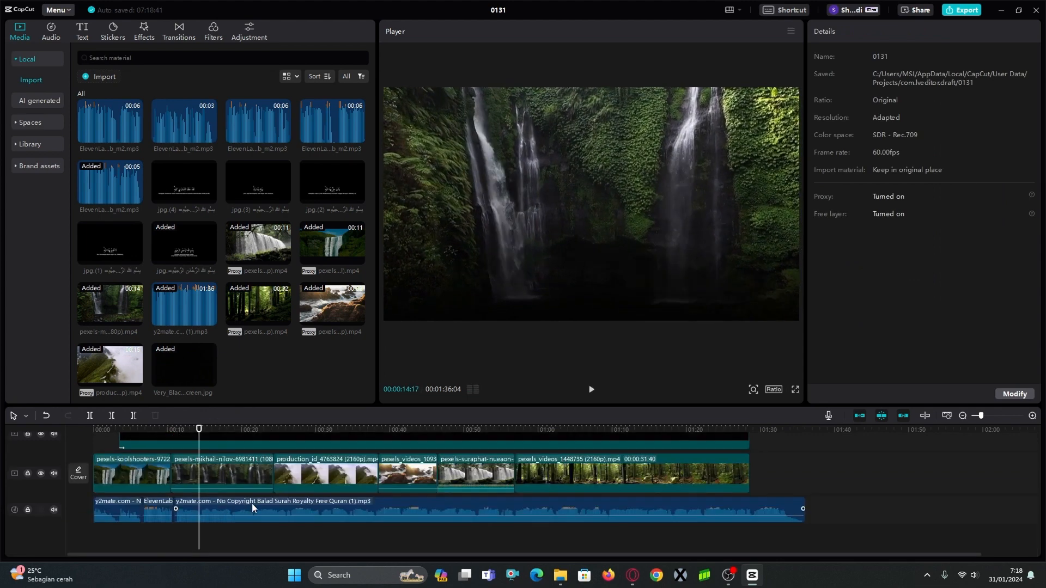
# Split the recitation after the first verse, about 14 seconds in, and insert the next 6-second ElevenLabs narration between the pieces.
pyautogui.click(224, 500)
pyautogui.hotkey('ctrl', 'b')
pyautogui.moveTo(231, 509); pyautogui.dragTo(271, 507)
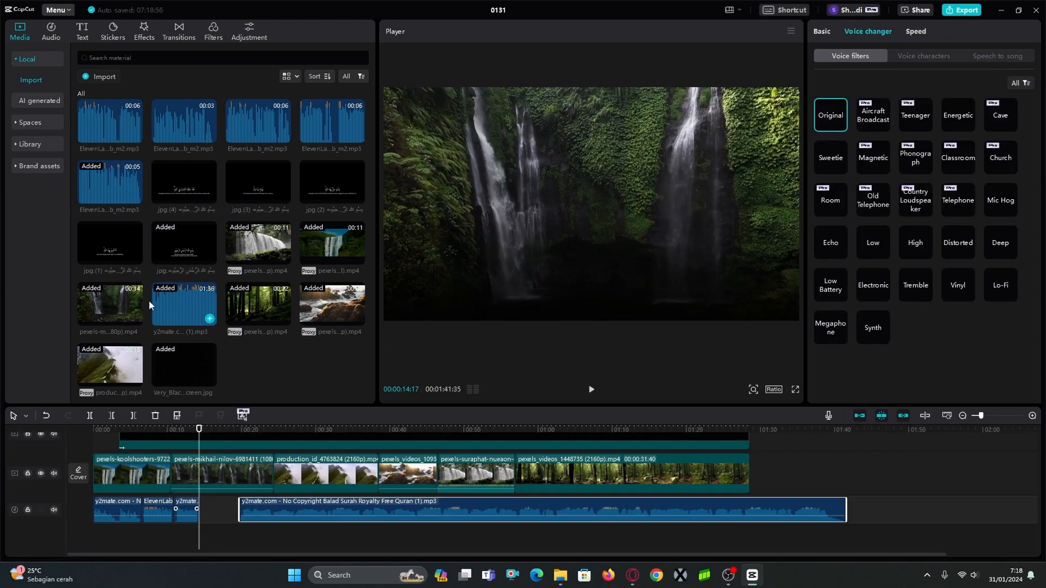
pyautogui.scroll(1, 178, 273)
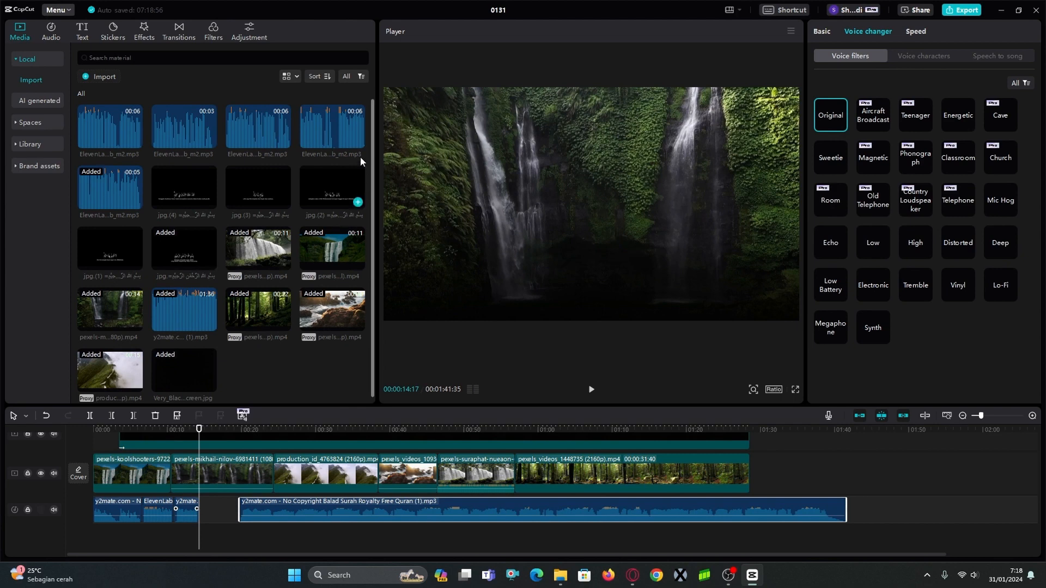
pyautogui.click(352, 131)
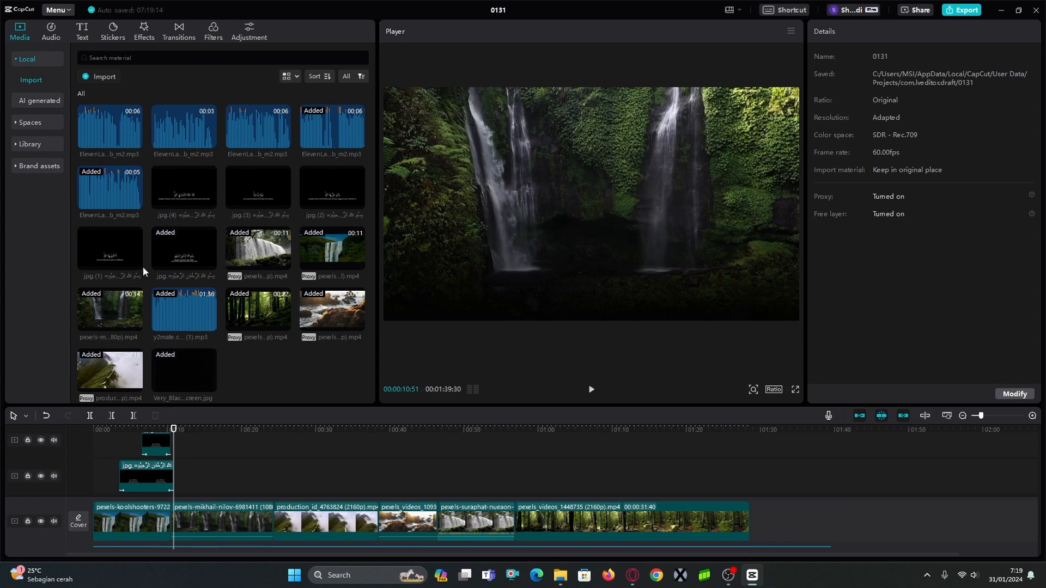
# Place the first verse slide, jpg (1), directly after the Bismillah slide and crop it to keep only the Arabic line.
pyautogui.moveTo(136, 268)
pyautogui.moveTo(135, 264); pyautogui.dragTo(178, 472)
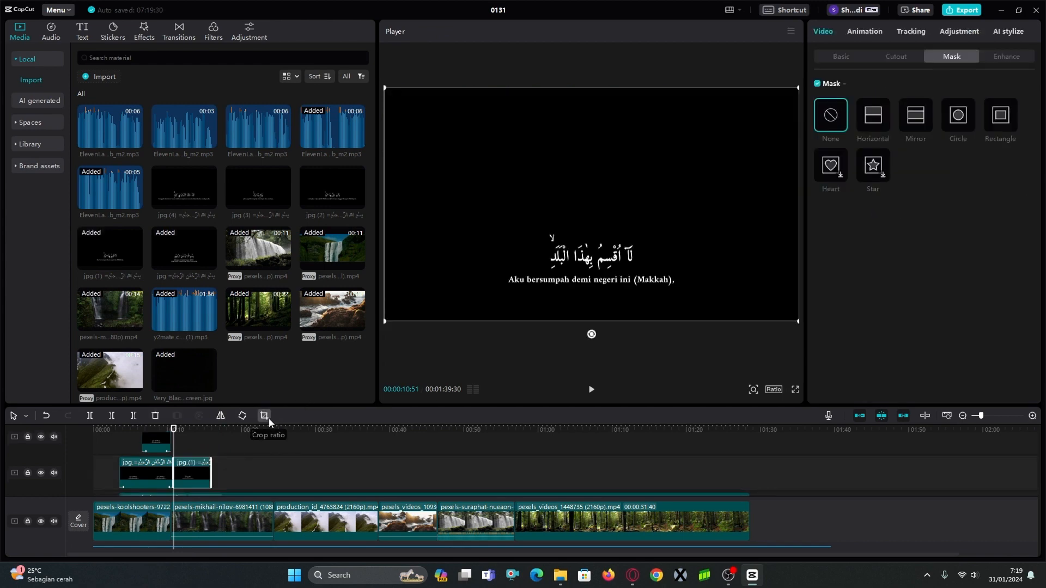
pyautogui.click(265, 416)
pyautogui.moveTo(519, 406); pyautogui.dragTo(520, 360)
pyautogui.click(758, 446)
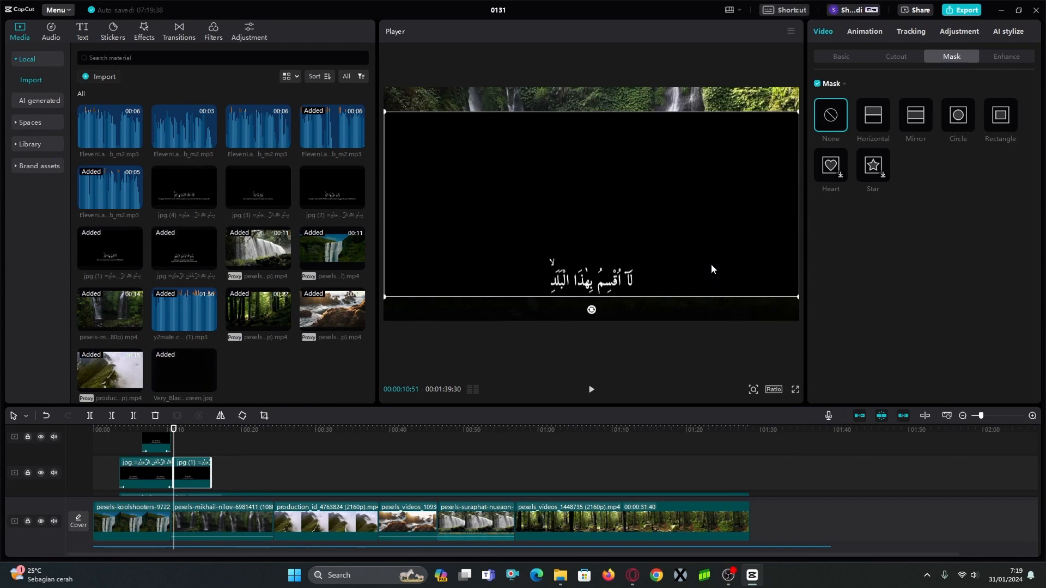
# Set the first verse slide's blend mode to Screen and move it up slightly to a Y position of 50.
pyautogui.click(842, 56)
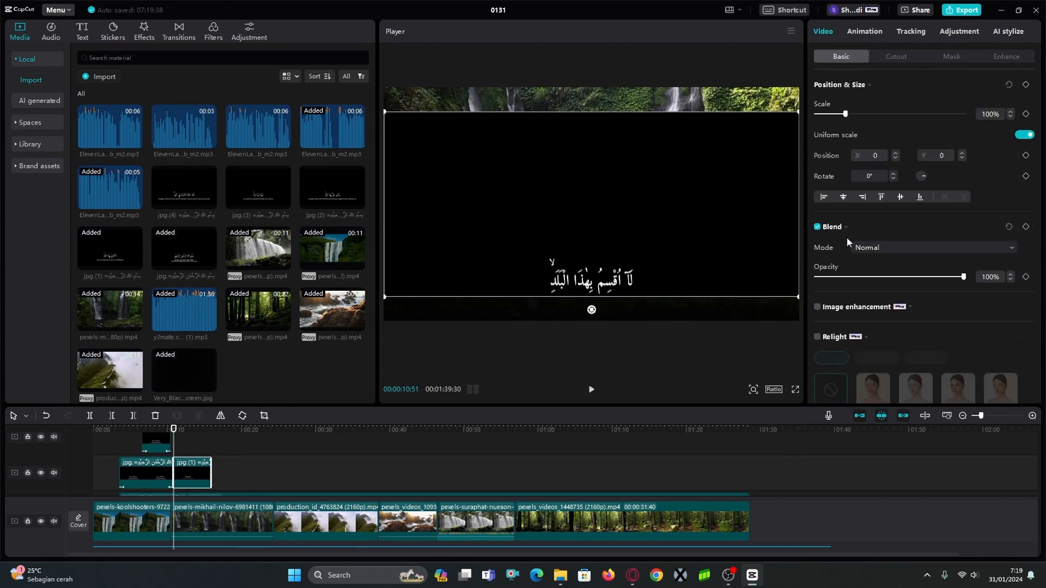
pyautogui.click(879, 249)
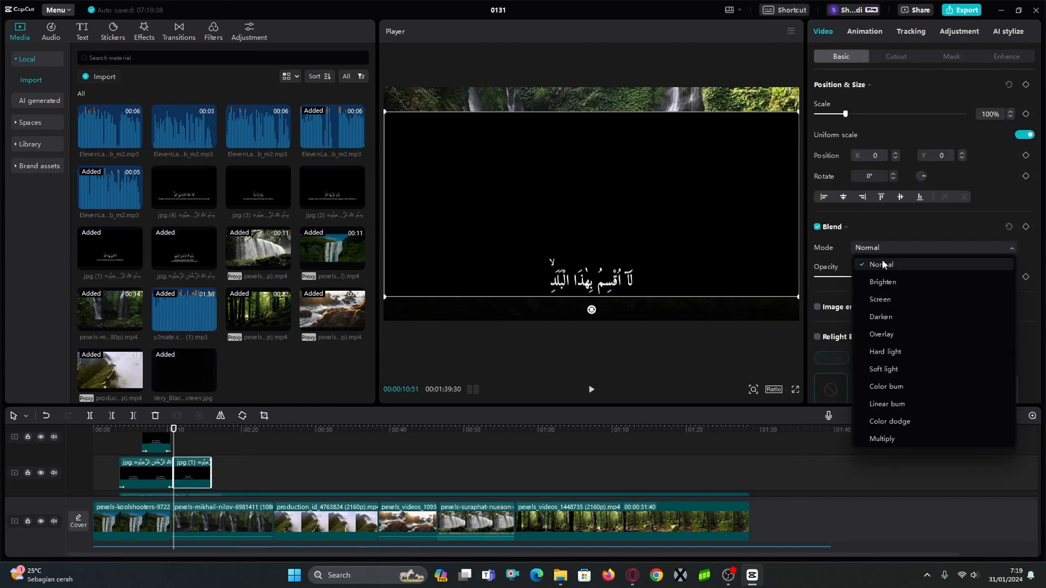
pyautogui.click(887, 301)
pyautogui.moveTo(631, 253); pyautogui.dragTo(631, 248)
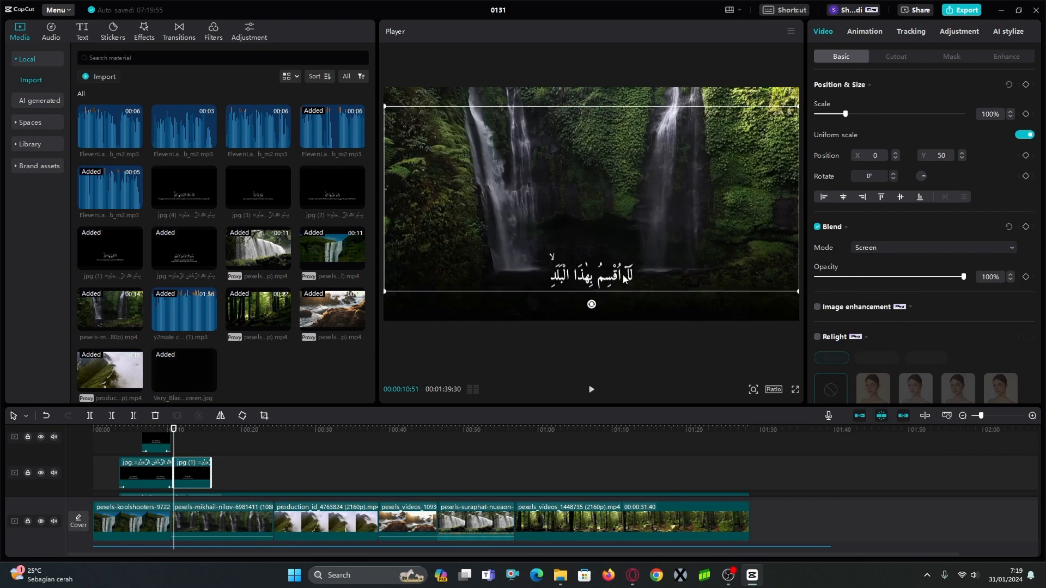
# Check the Arabic Bismillah slide's vertical position and match the first verse slide to it with Y set to 151.
pyautogui.click(141, 431)
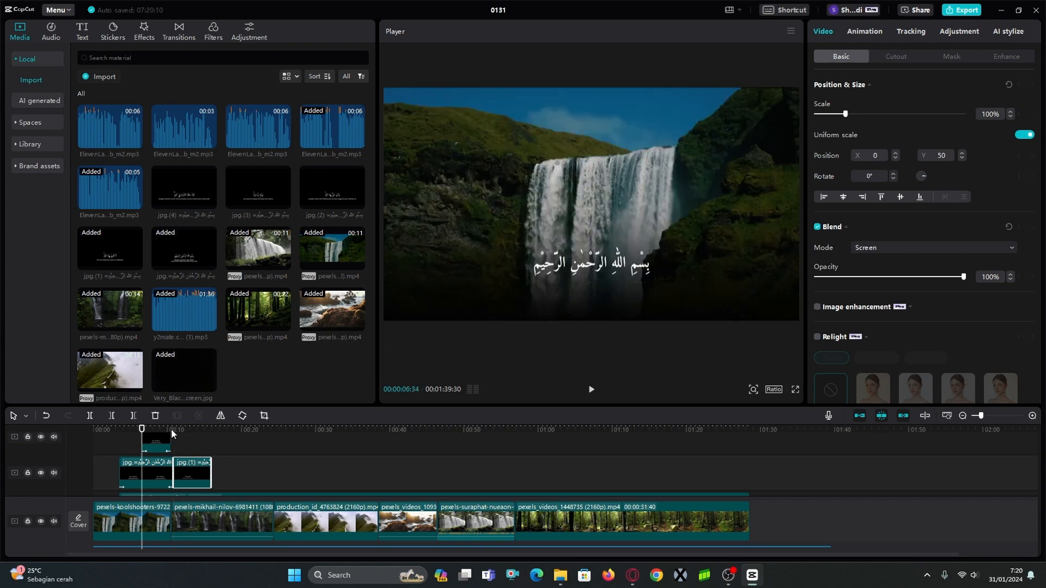
pyautogui.click(659, 205)
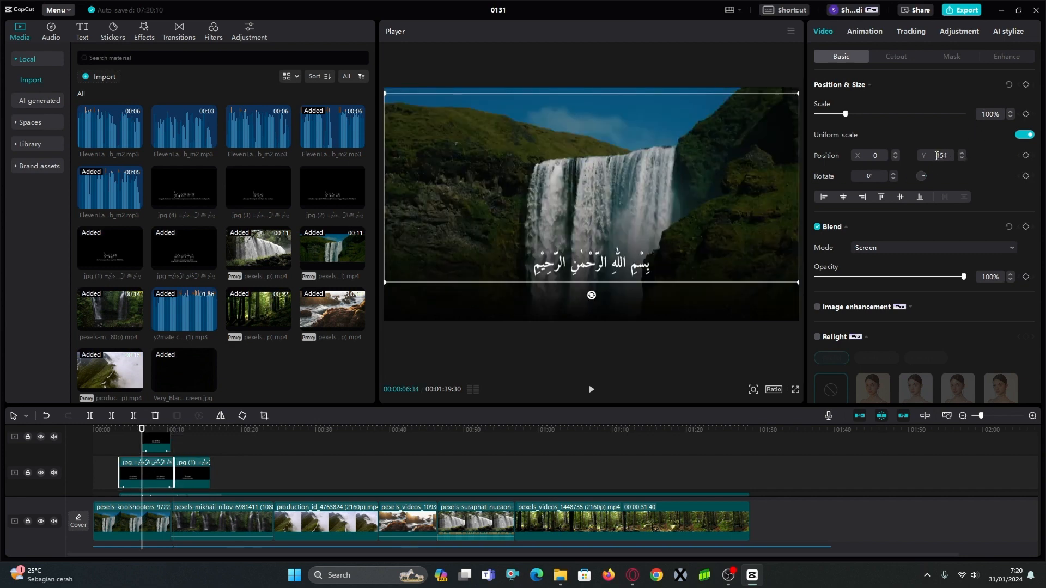
pyautogui.click(197, 478)
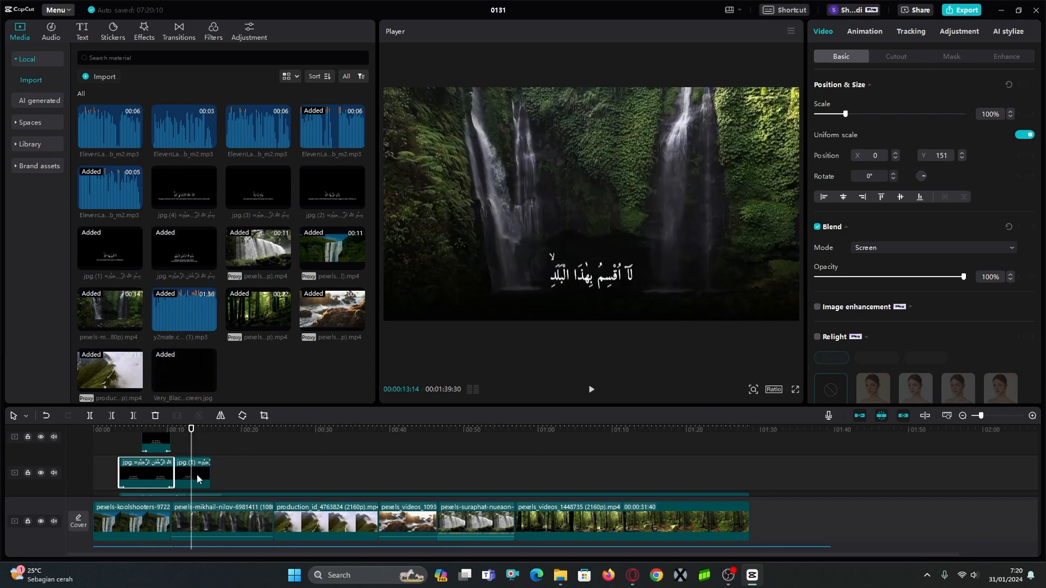
pyautogui.click(197, 478)
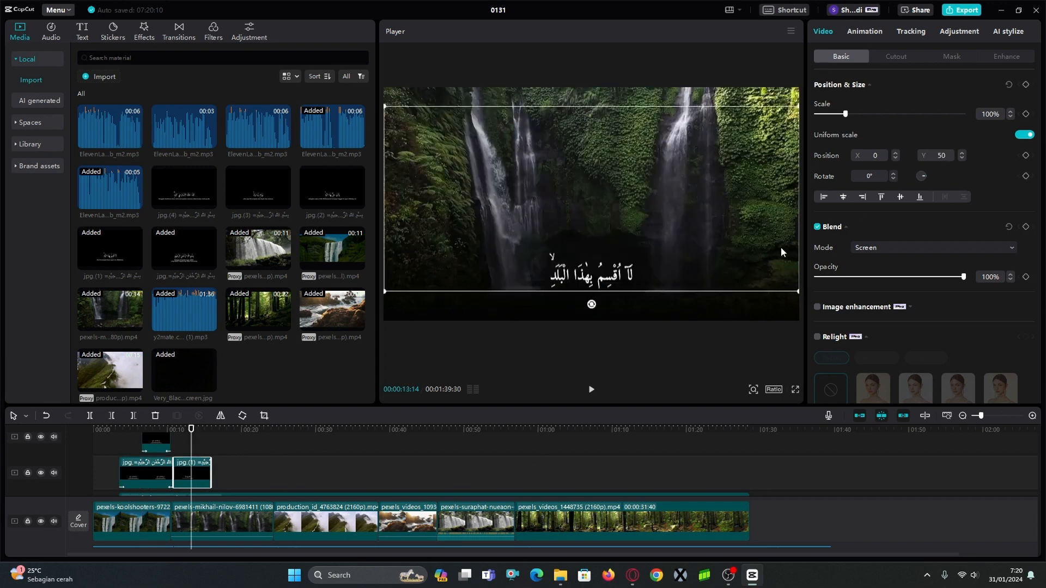
pyautogui.click(944, 155)
pyautogui.write('151')
pyautogui.press('Return')
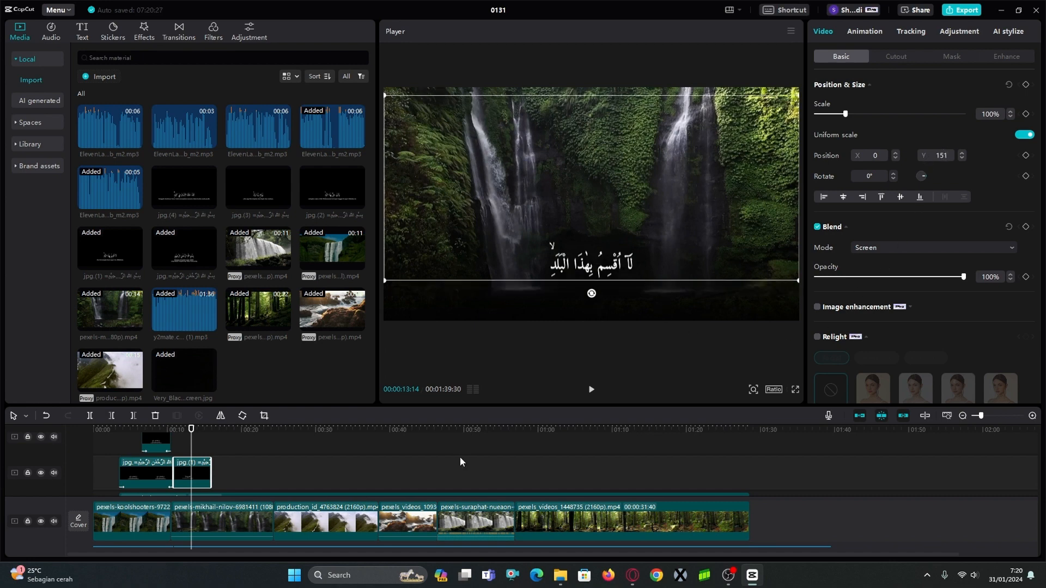
# Apply a Fade In and a Fade Out animation to the first verse's Arabic slide.
pyautogui.click(872, 35)
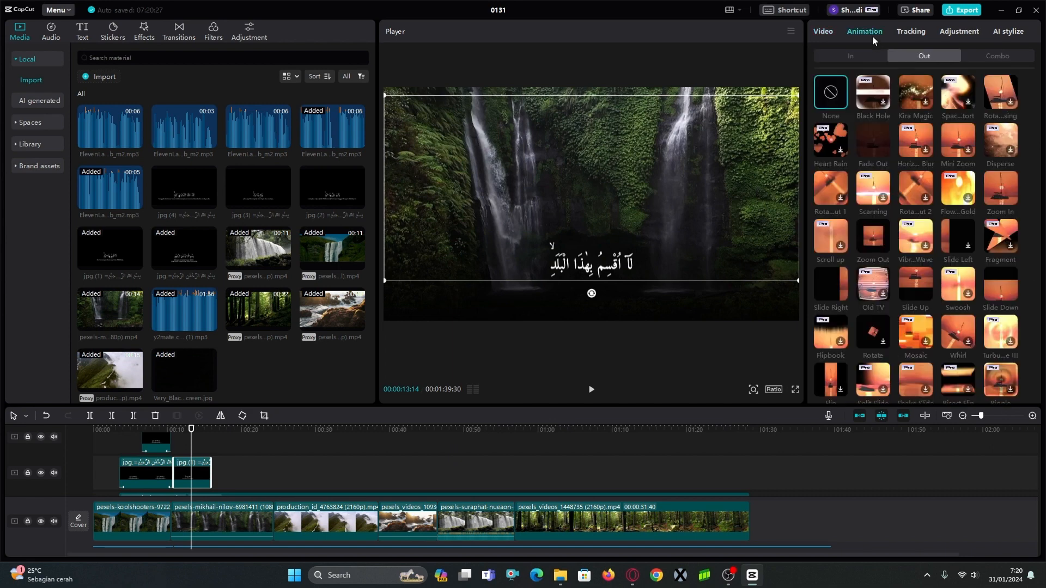
pyautogui.click(845, 51)
pyautogui.click(874, 141)
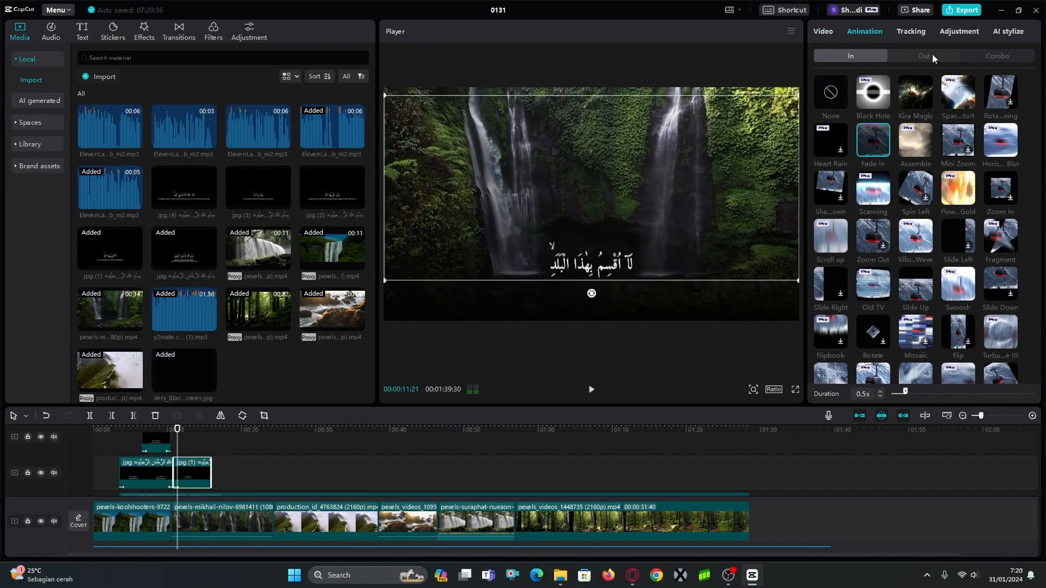
pyautogui.click(932, 54)
pyautogui.click(867, 148)
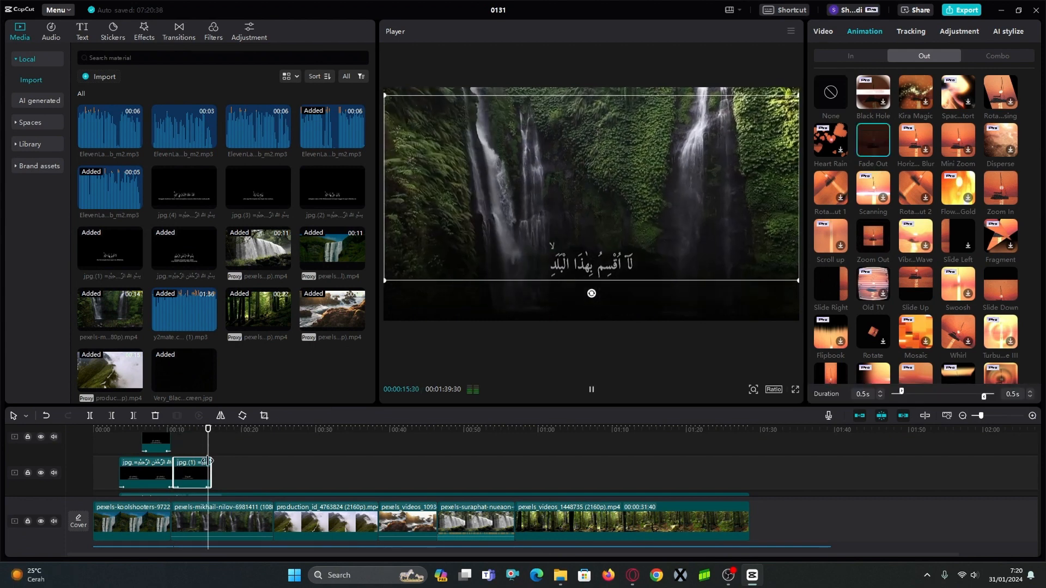
# Extend the first verse's Arabic slide to its narration's end and duplicate it on the track above, starting at about 14 seconds.
pyautogui.moveTo(223, 450); pyautogui.dragTo(224, 450)
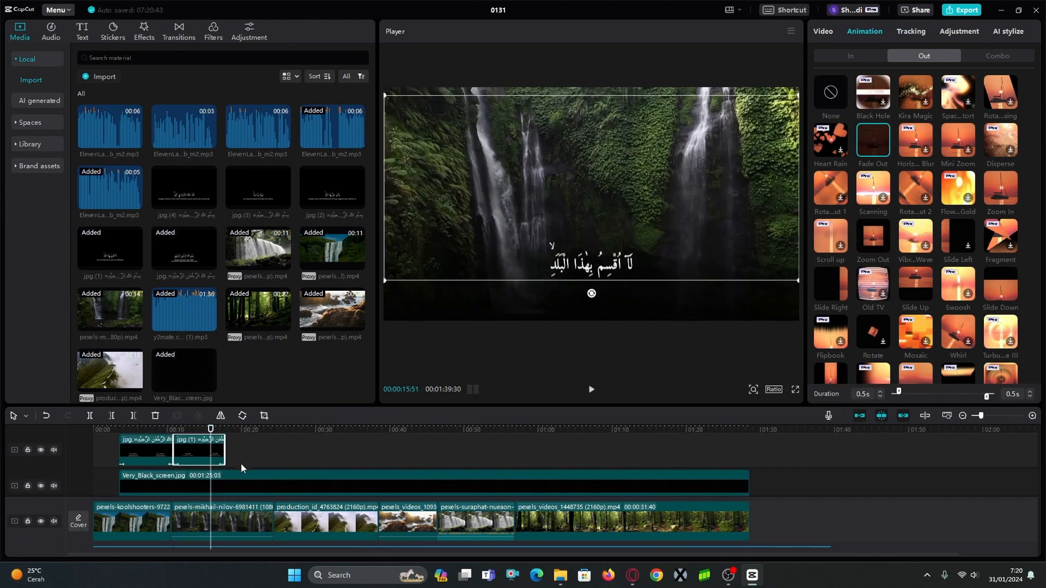
pyautogui.scroll(-4, 243, 468)
pyautogui.scroll(3, 243, 469)
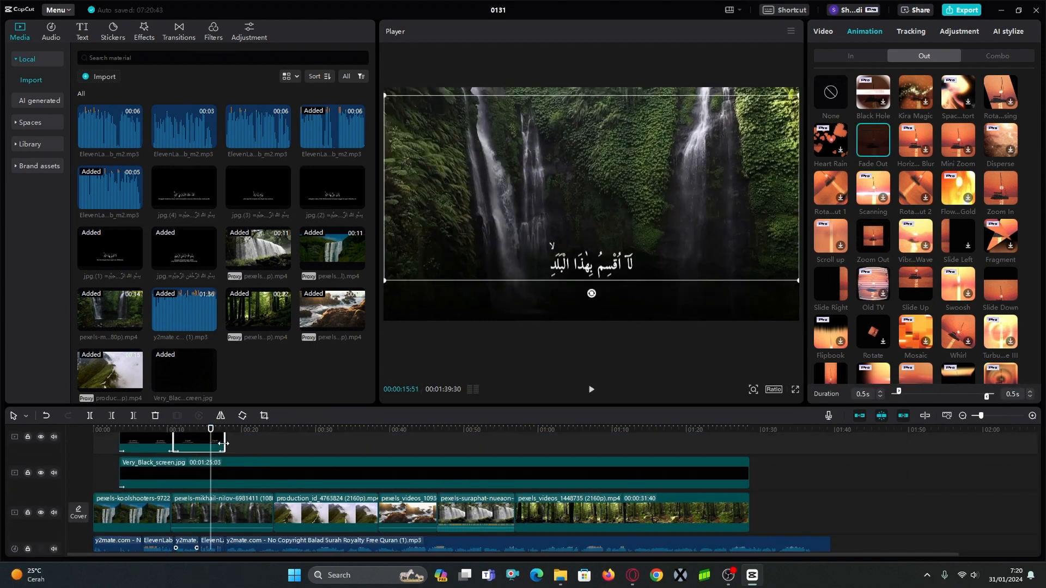
pyautogui.scroll(-1, 223, 446)
pyautogui.scroll(1, 260, 478)
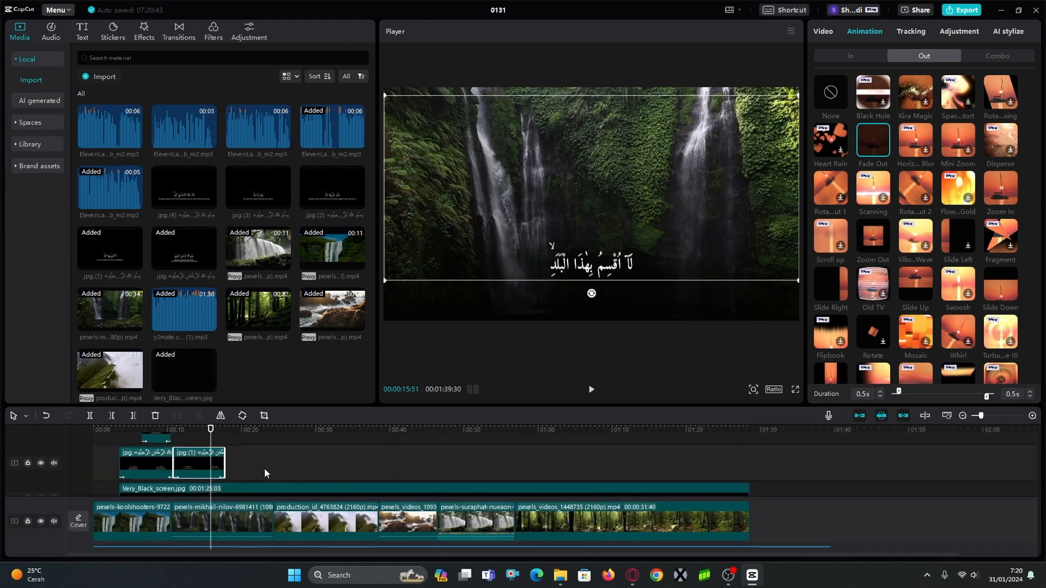
pyautogui.hotkey('ctrl', 'v')
pyautogui.moveTo(229, 438); pyautogui.dragTo(213, 486)
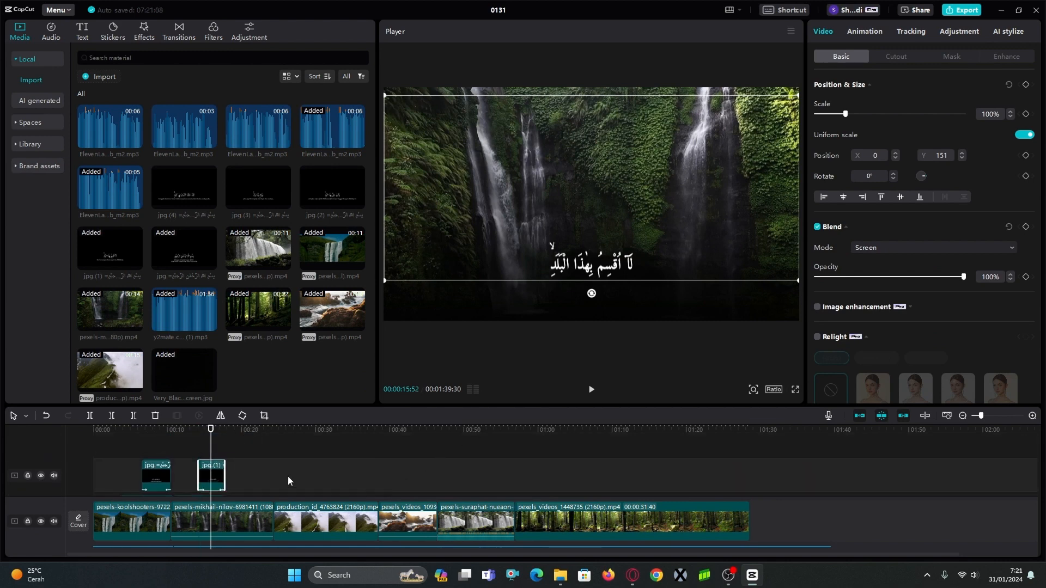
# Recrop the duplicated first verse slide to keep only the Indonesian translation, cutting off the Arabic line.
pyautogui.click(264, 416)
pyautogui.moveTo(520, 349); pyautogui.dragTo(516, 427)
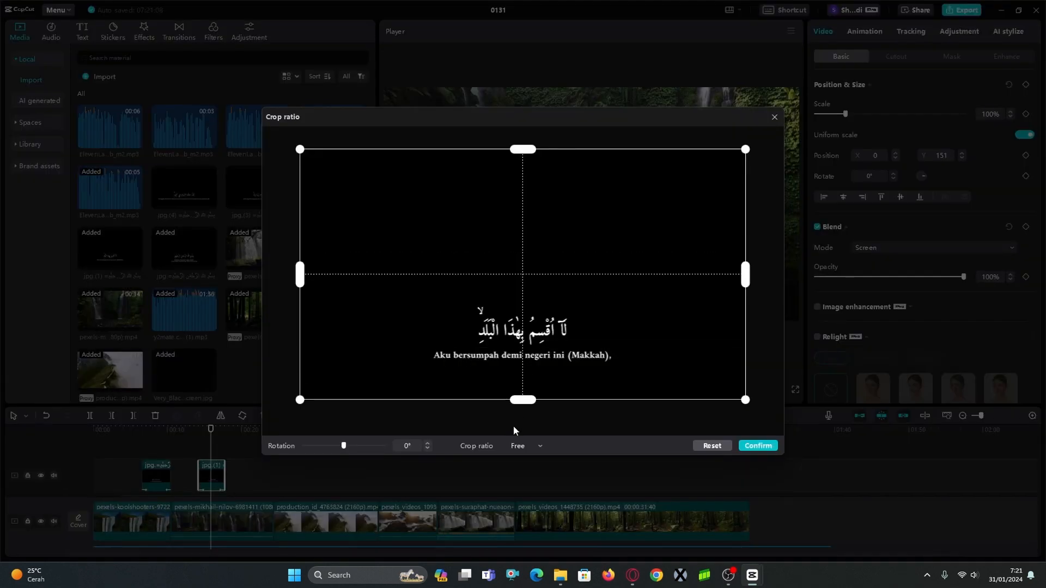
pyautogui.moveTo(529, 150); pyautogui.dragTo(521, 357)
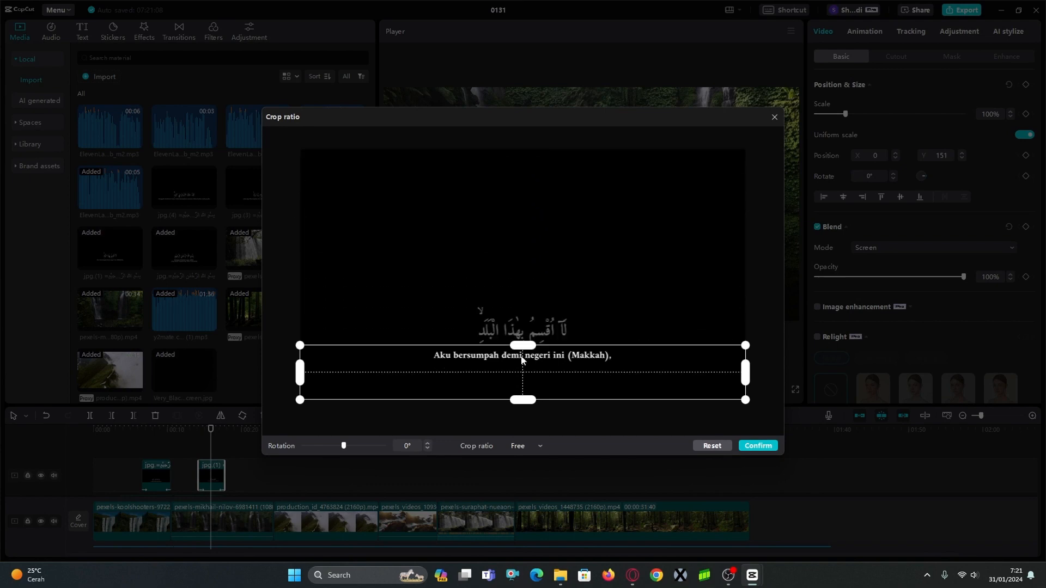
pyautogui.click(760, 447)
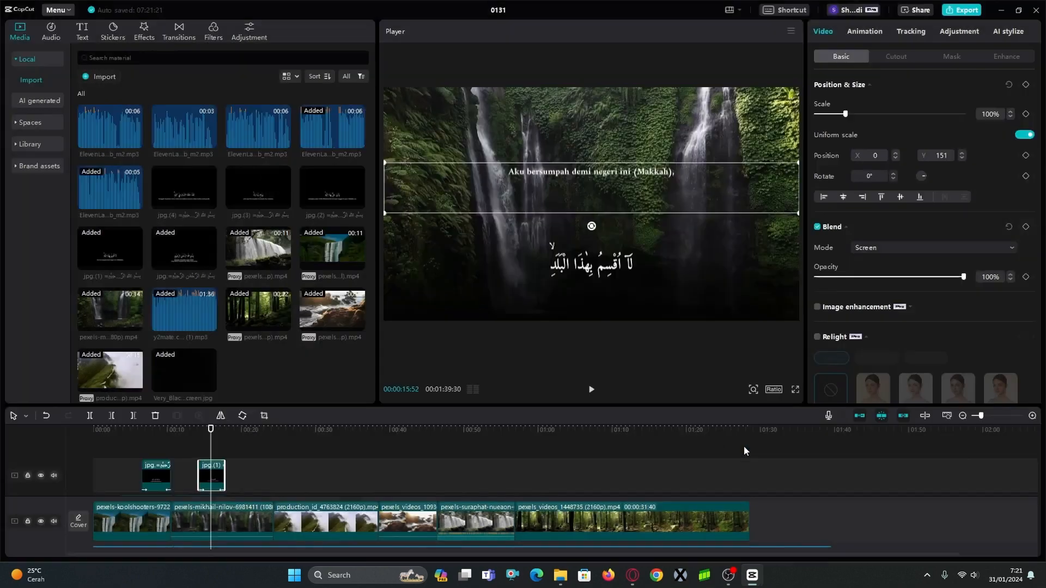
# Set the Bismillah translation slide's X position to 0 and the first verse translation slide's Y position to -886.
pyautogui.click(158, 448)
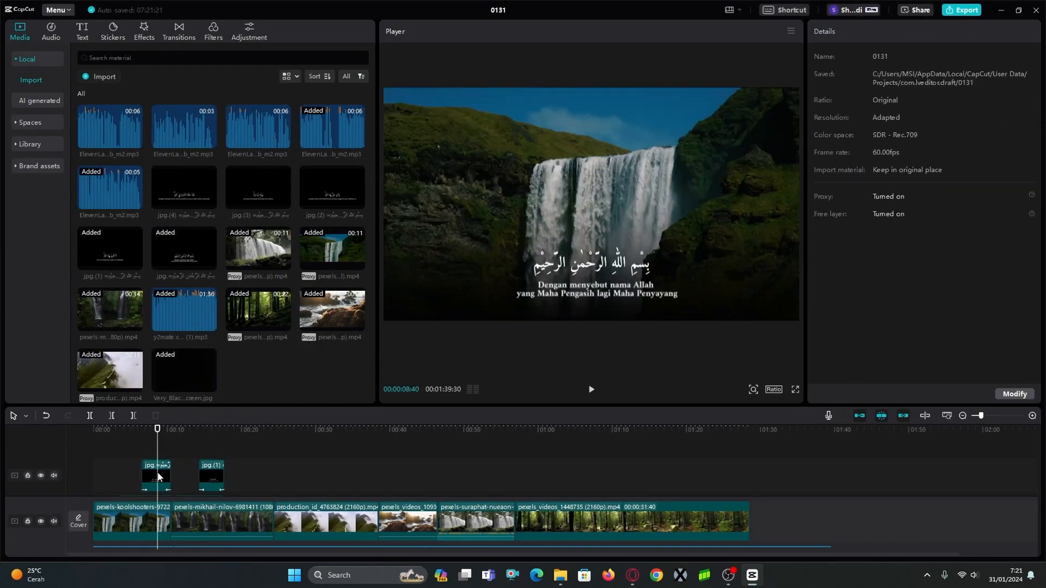
pyautogui.click(158, 477)
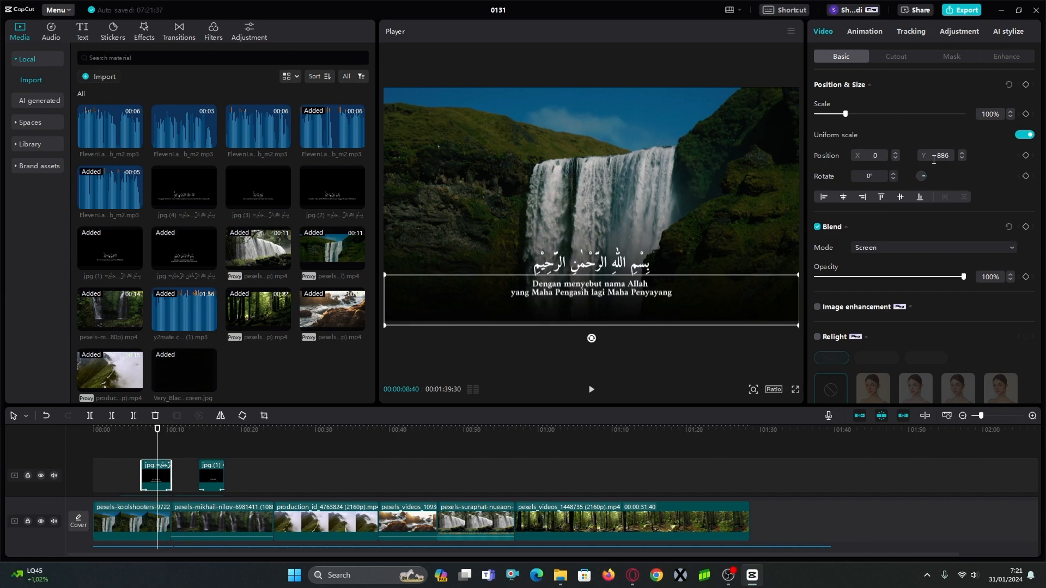
pyautogui.click(210, 445)
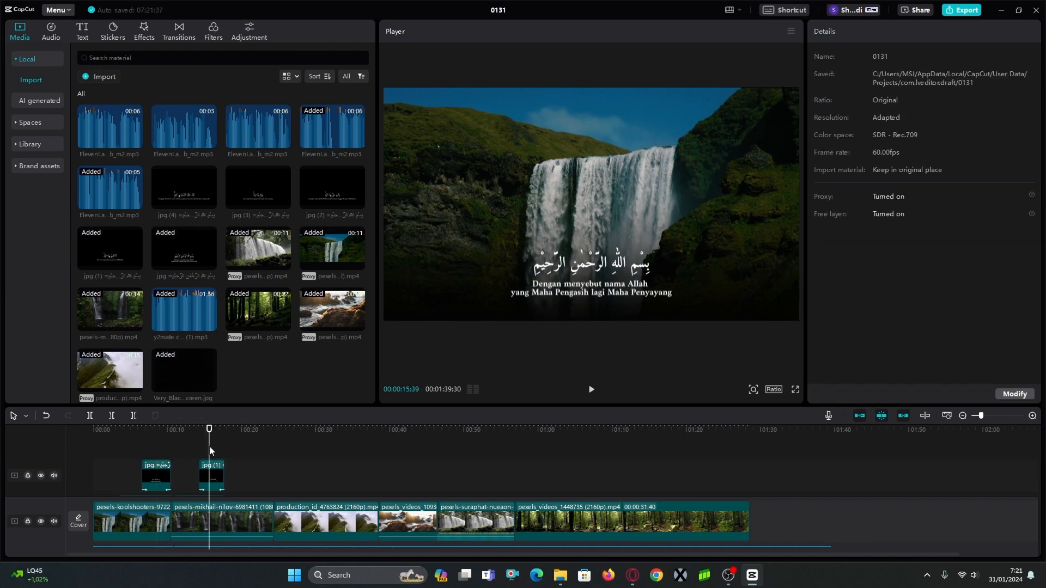
pyautogui.click(215, 472)
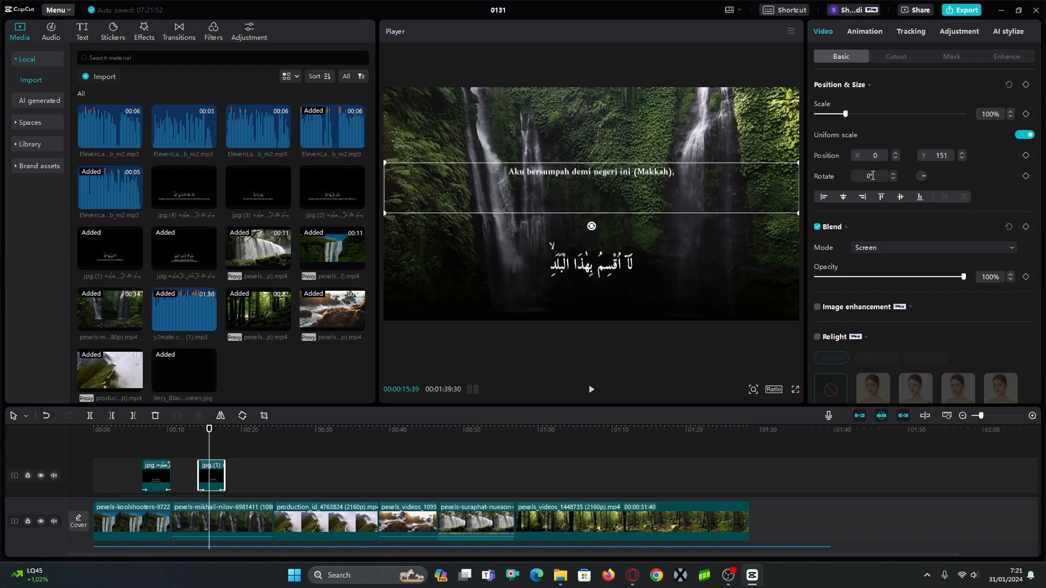
pyautogui.click(934, 155)
pyautogui.write('-886')
pyautogui.press('Return')
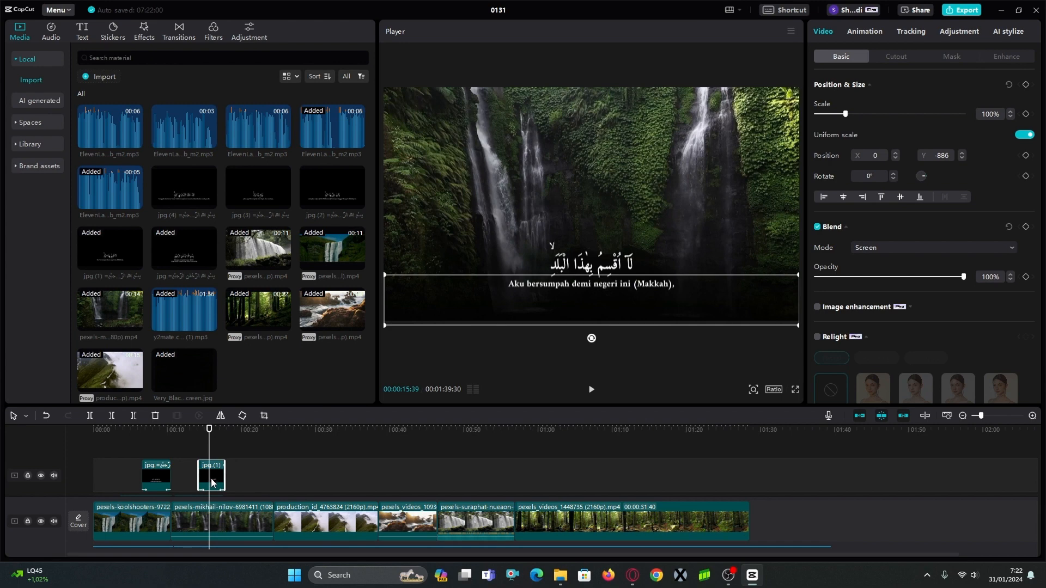
# Preview the first verse section with its Arabic and translation slides, starting at about 11 seconds.
pyautogui.scroll(-1, 204, 474)
pyautogui.click(175, 430)
pyautogui.press('space')
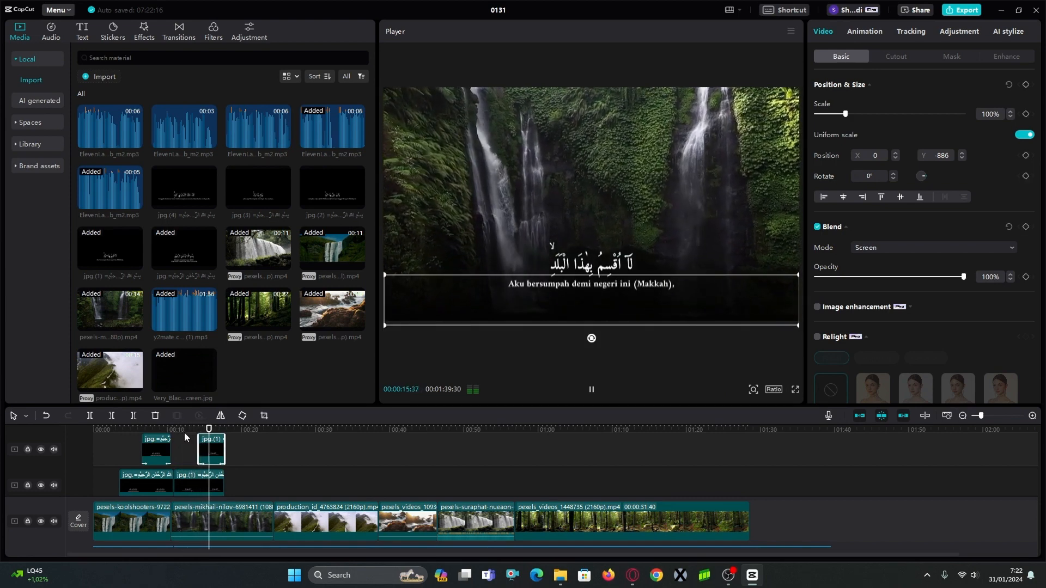
pyautogui.press('space')
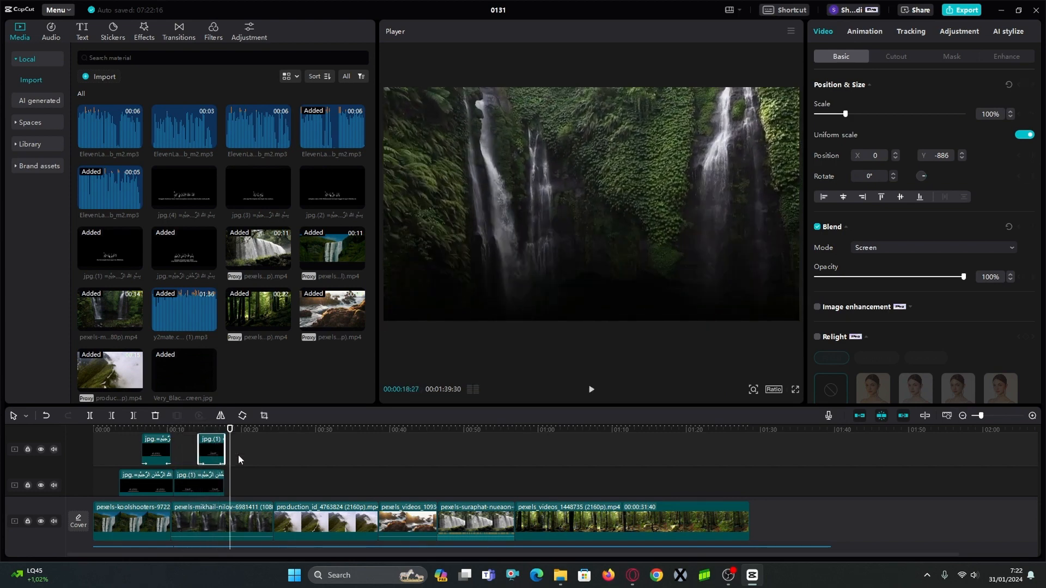